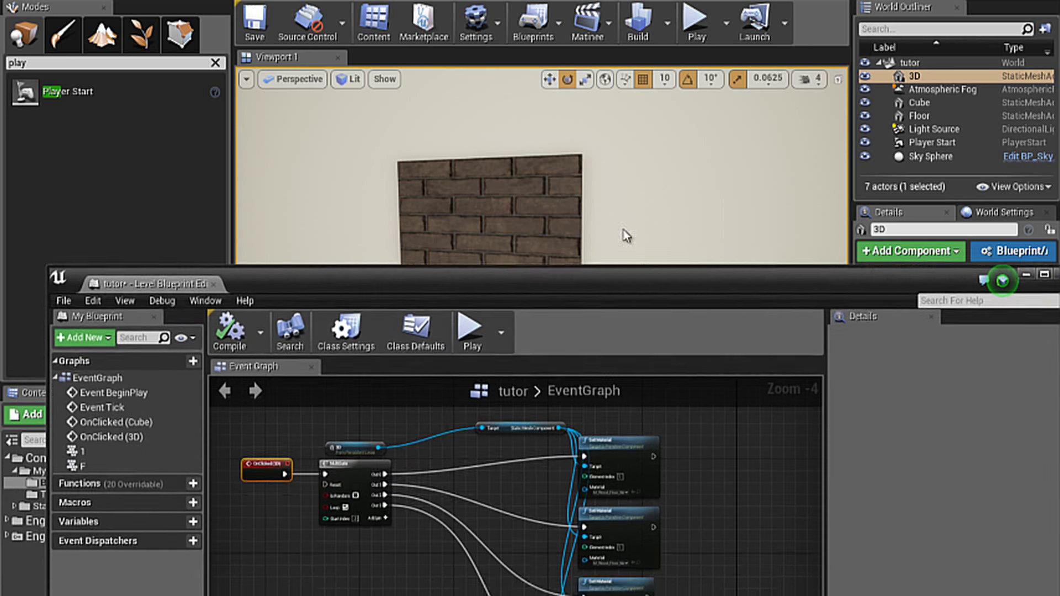
Step: Reposition the Level Blueprint editor and orbit the level view around the brick wall
left_click_drag(575, 391, 599, 76)
scroll(470, 316, "down", 4)
scroll(469, 315, "up", 2)
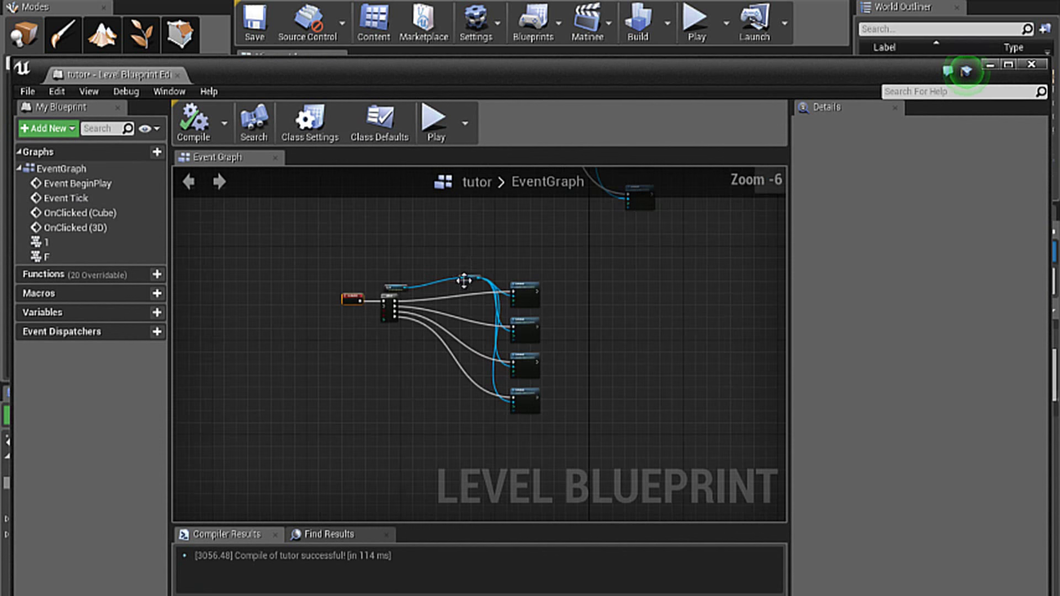
scroll(436, 298, "up", 2)
scroll(423, 291, "down", 2)
left_click_drag(534, 82, 520, 436)
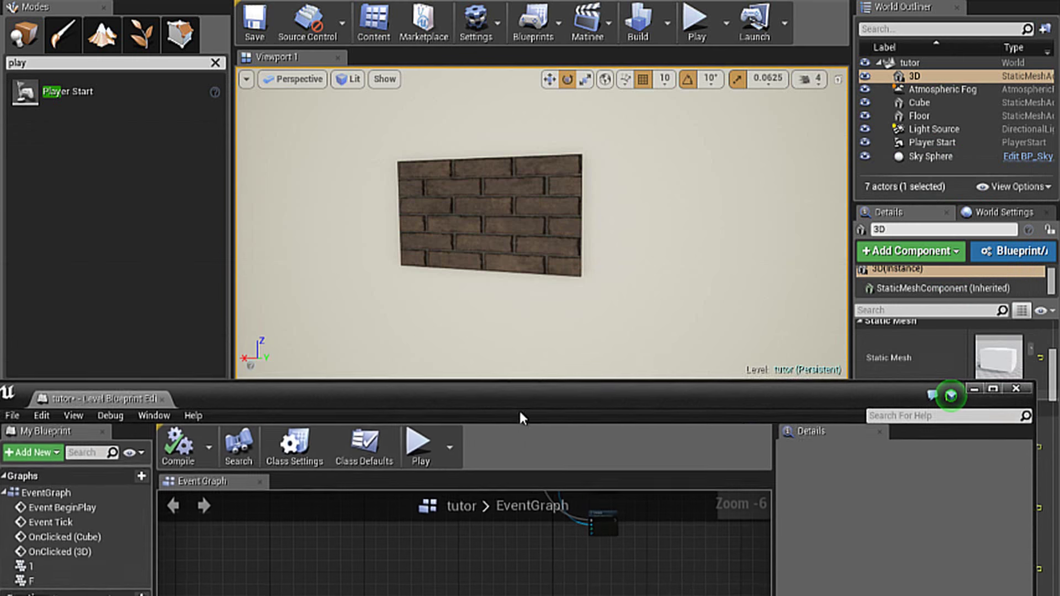
mouse_move(540, 324)
right_mouse_down()
mouse_move(600, 244)
mouse_move(546, 232)
right_mouse_up()
left_click_drag(361, 436, 534, 295)
left_click_drag(535, 211, 406, 61)
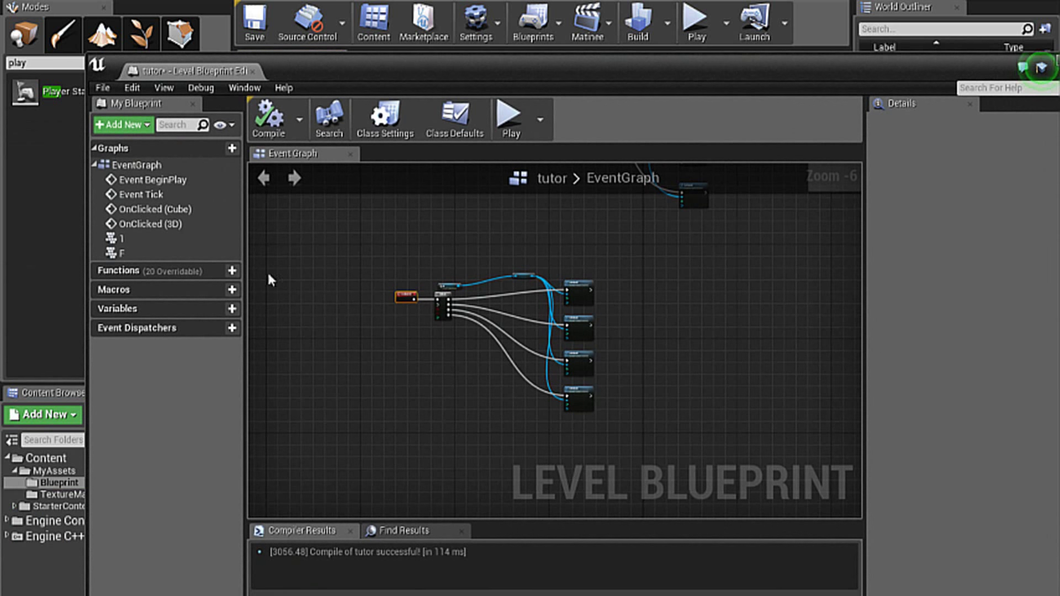
scroll(506, 317, "down", 3)
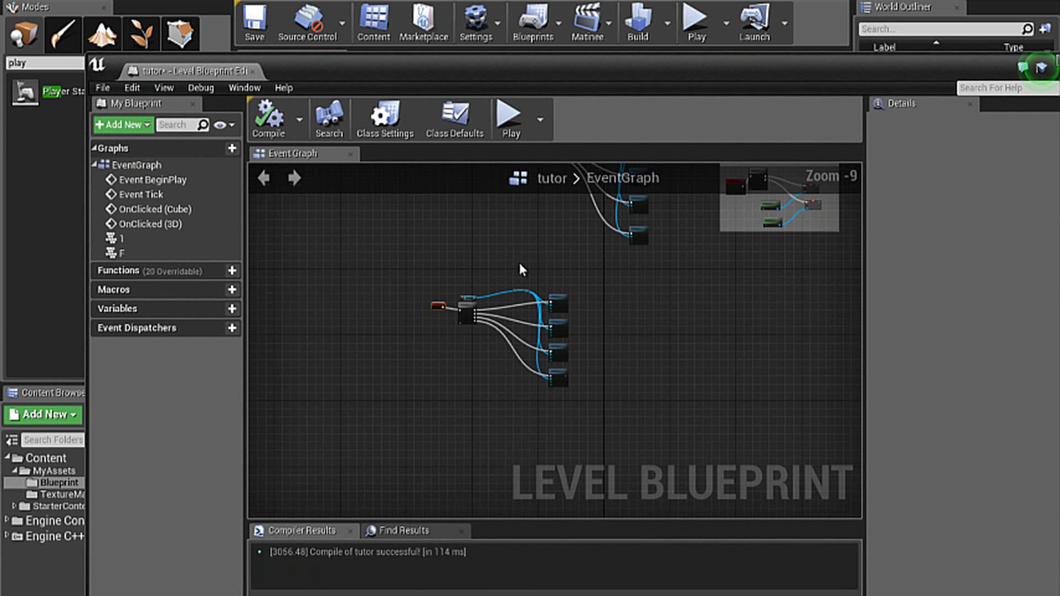
scroll(520, 265, "up", 3)
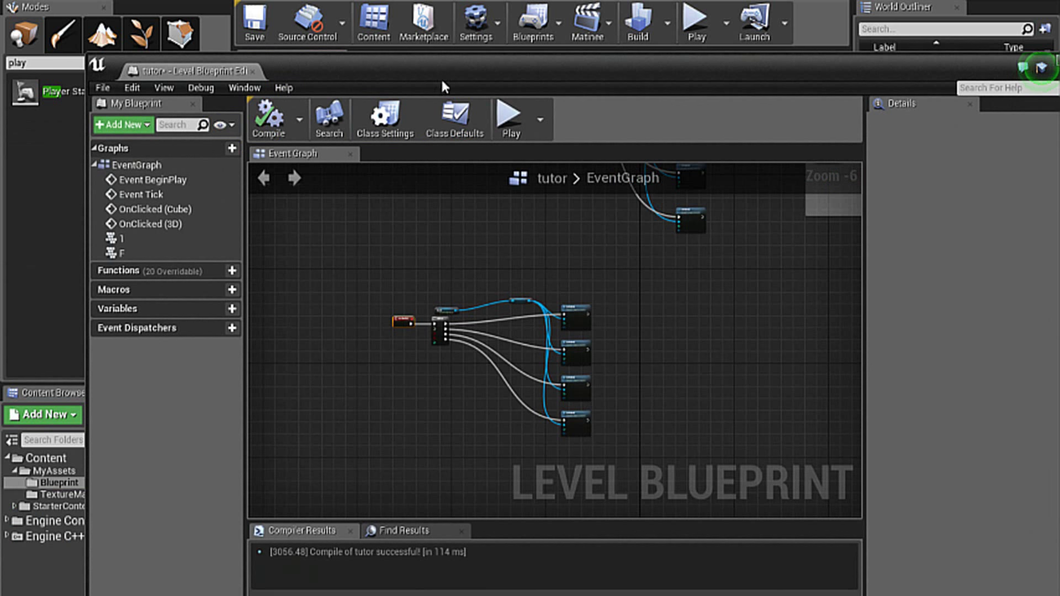
Step: Close the Level Blueprint and create a Media folder under MyAssets
left_click(748, 88)
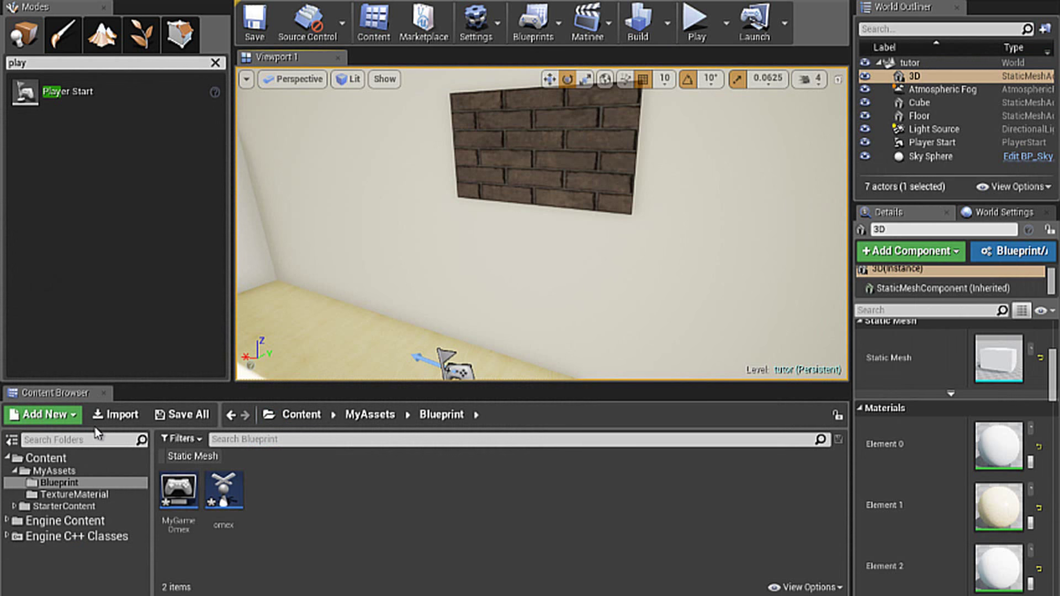
left_click(71, 472)
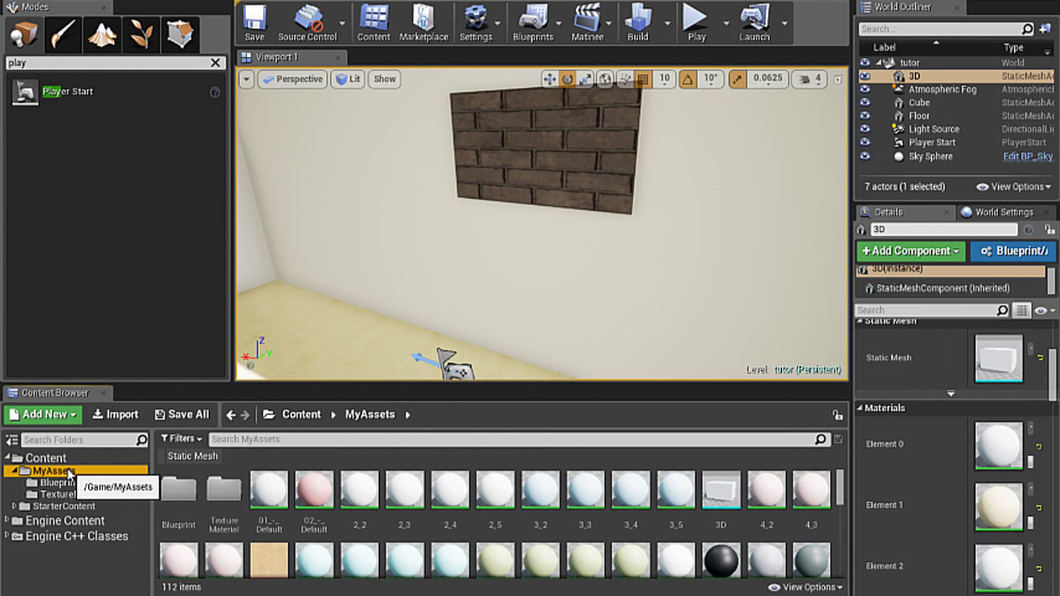
right_click(70, 473)
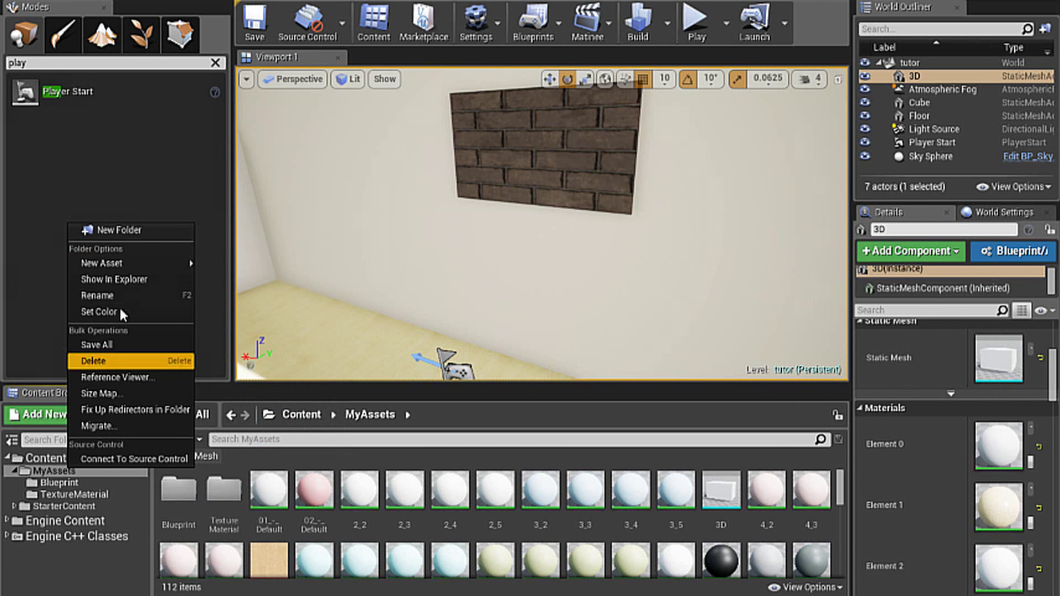
left_click(132, 229)
type("Media")
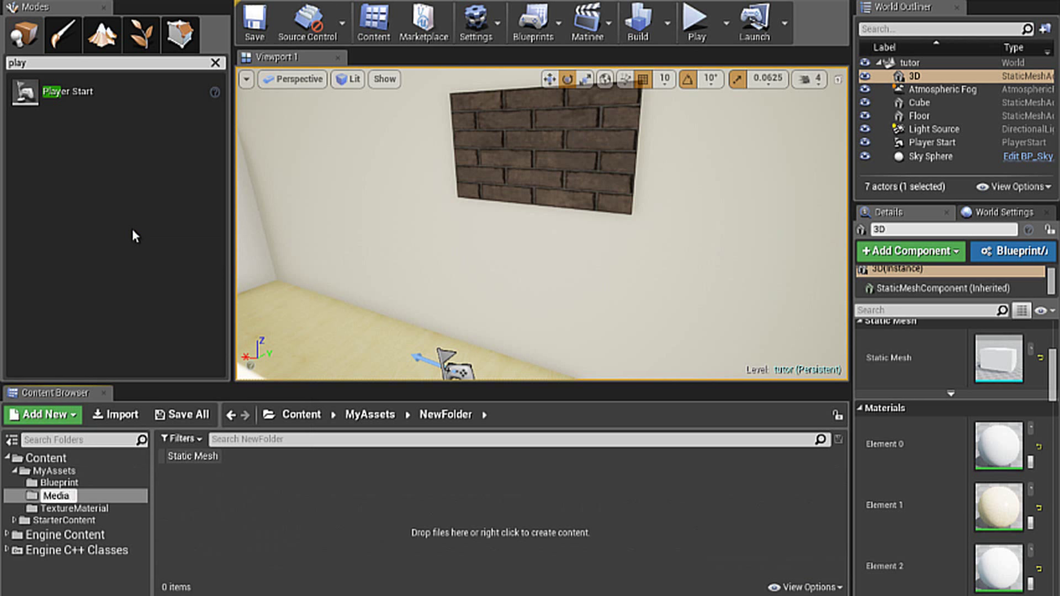
key("Return")
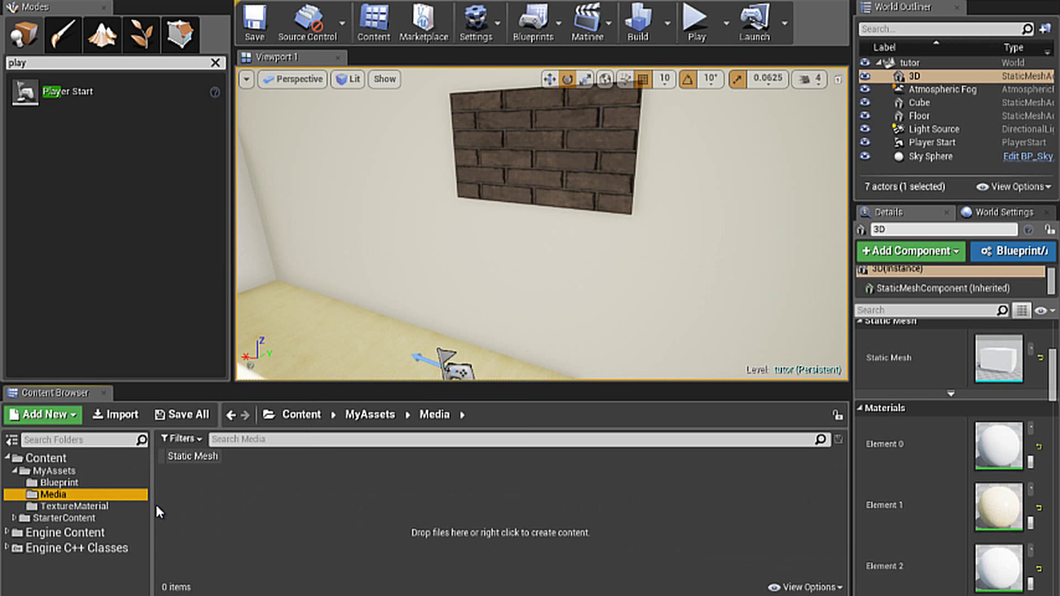
Step: Import tv1.mp4 from the Camtasia Studio > tv1 folder into Media
right_click(242, 502)
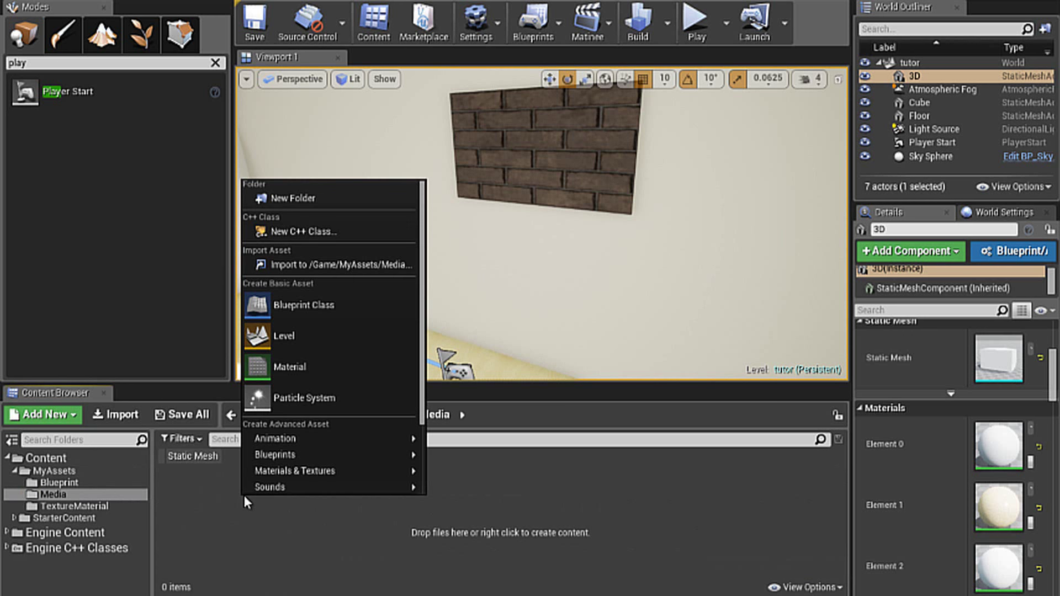
left_click(199, 495)
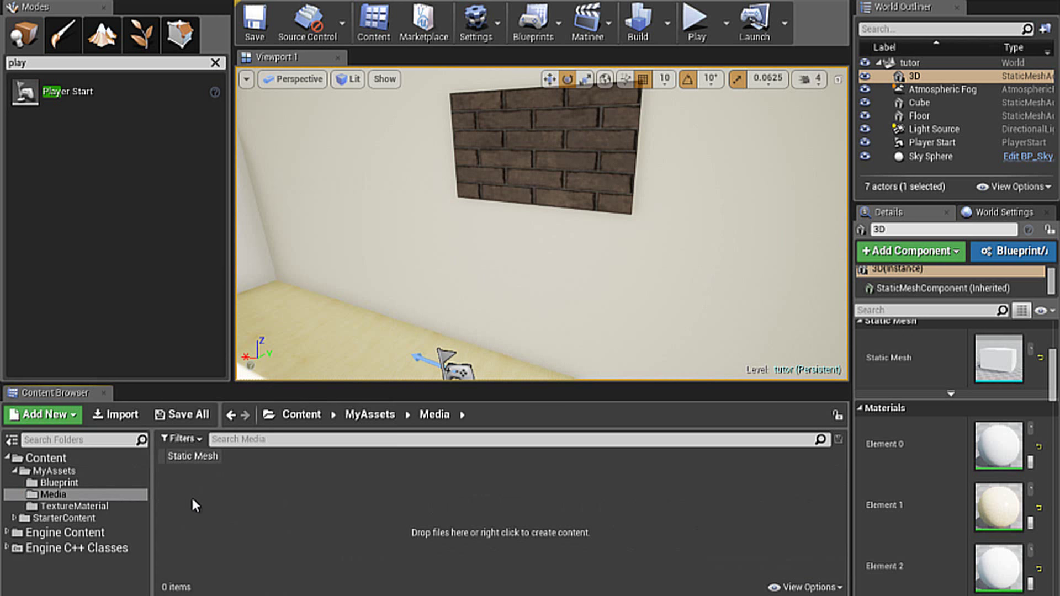
left_click(127, 421)
left_click_drag(147, 136, 148, 77)
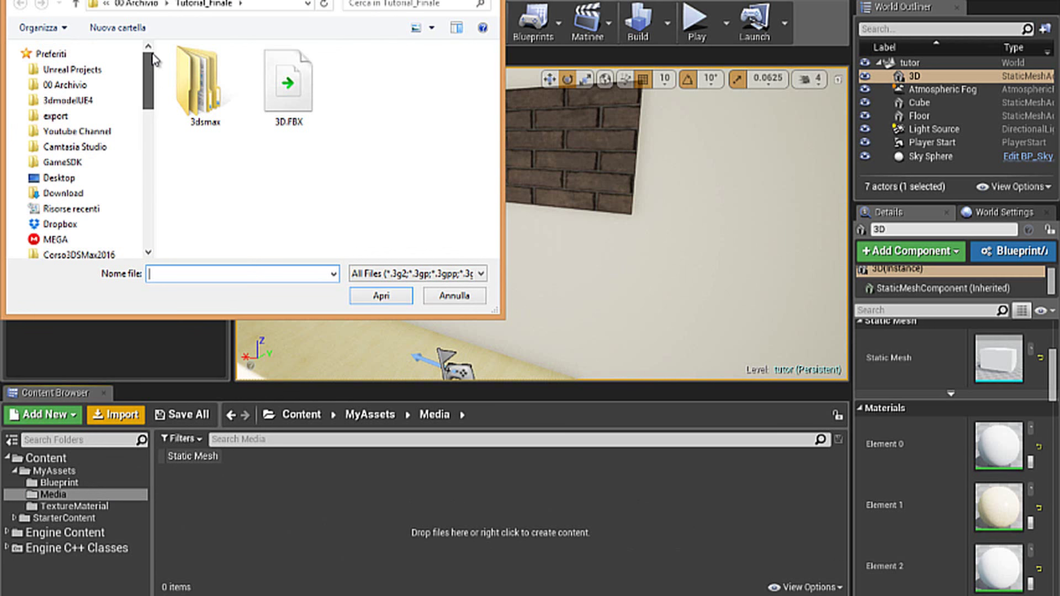
left_click(75, 146)
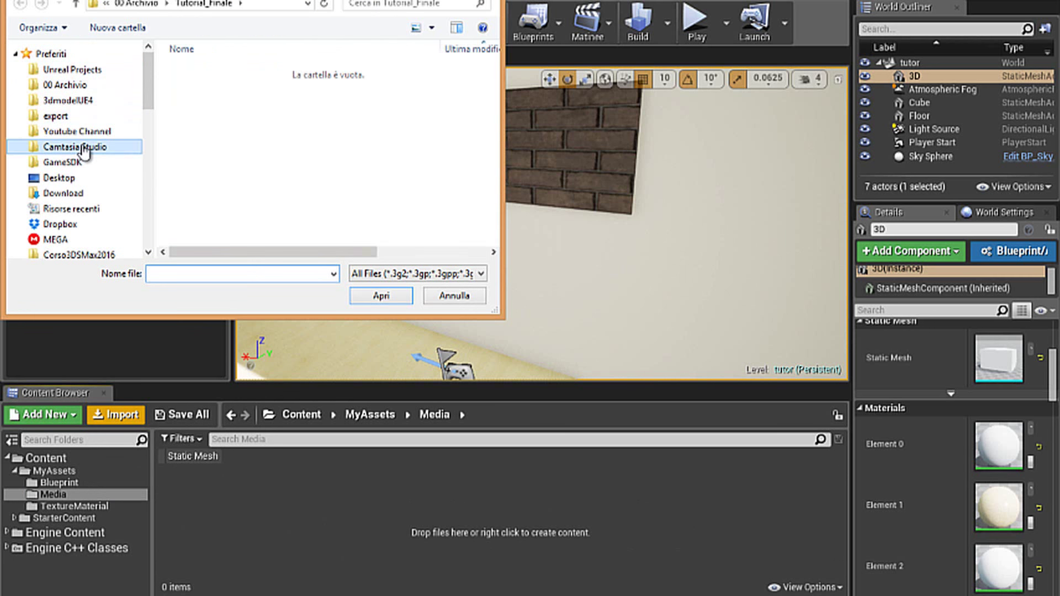
mouse_move(494, 102)
left_mouse_down()
mouse_move(494, 199)
mouse_move(497, 118)
left_mouse_up()
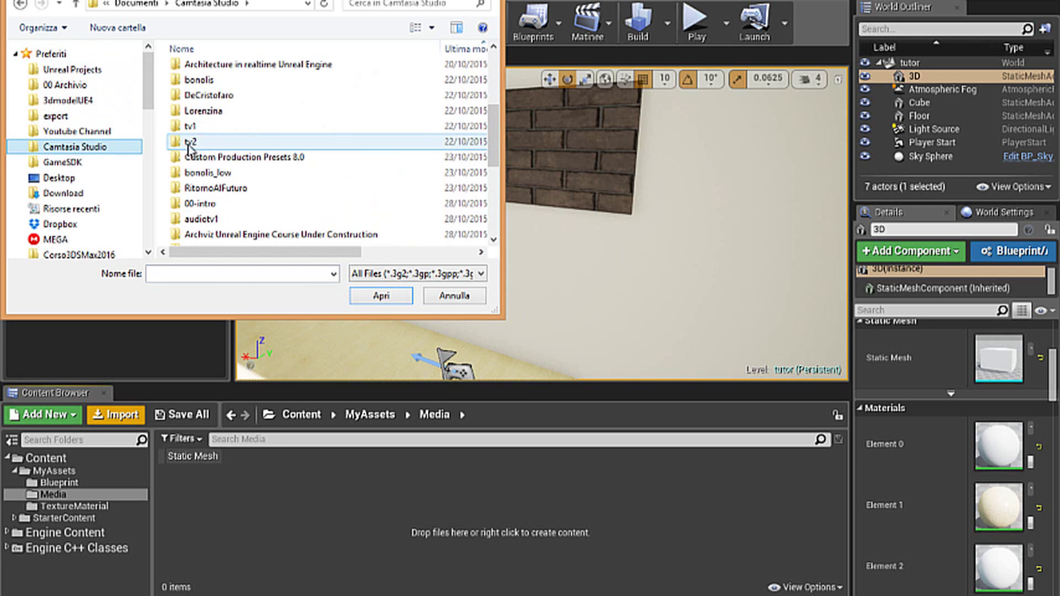
left_click(203, 142)
left_click(213, 128, "shift")
left_click(204, 130)
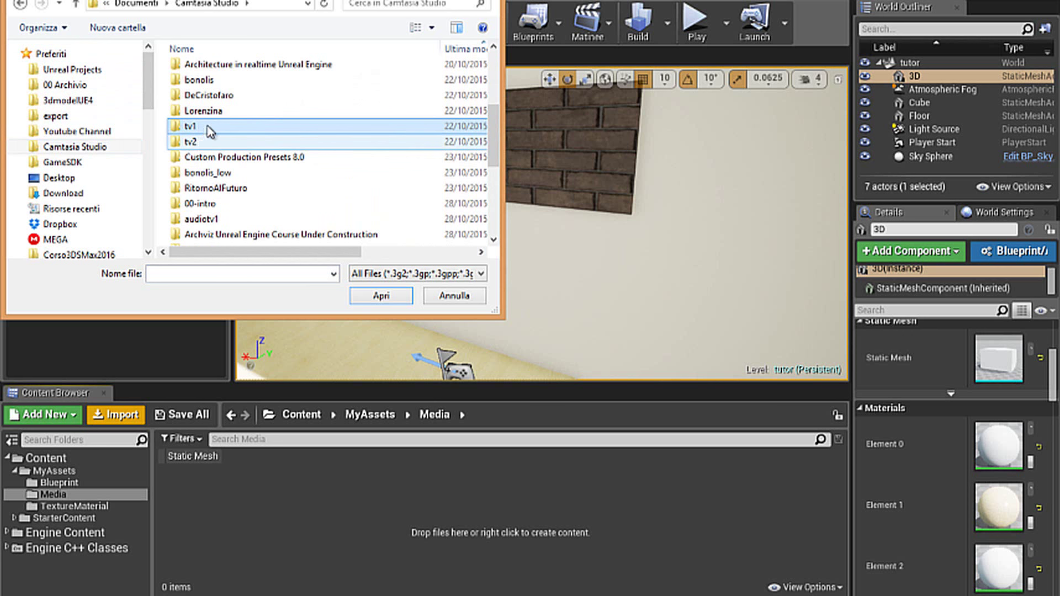
double_click(206, 130)
double_click(205, 68)
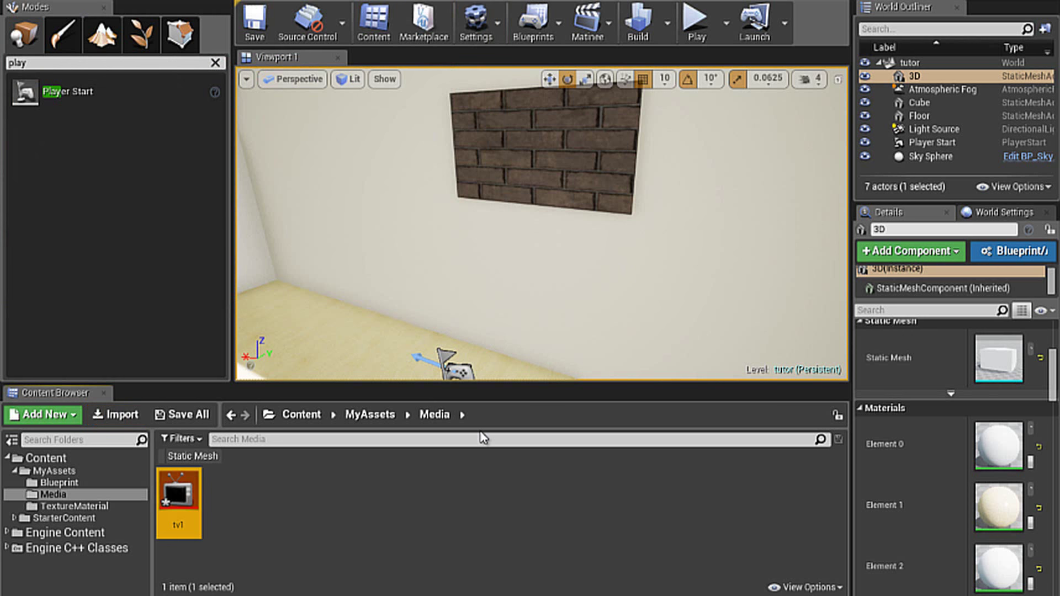
Step: Create the tv1_Tex media texture from the tv1 player and inspect it
right_click(172, 490)
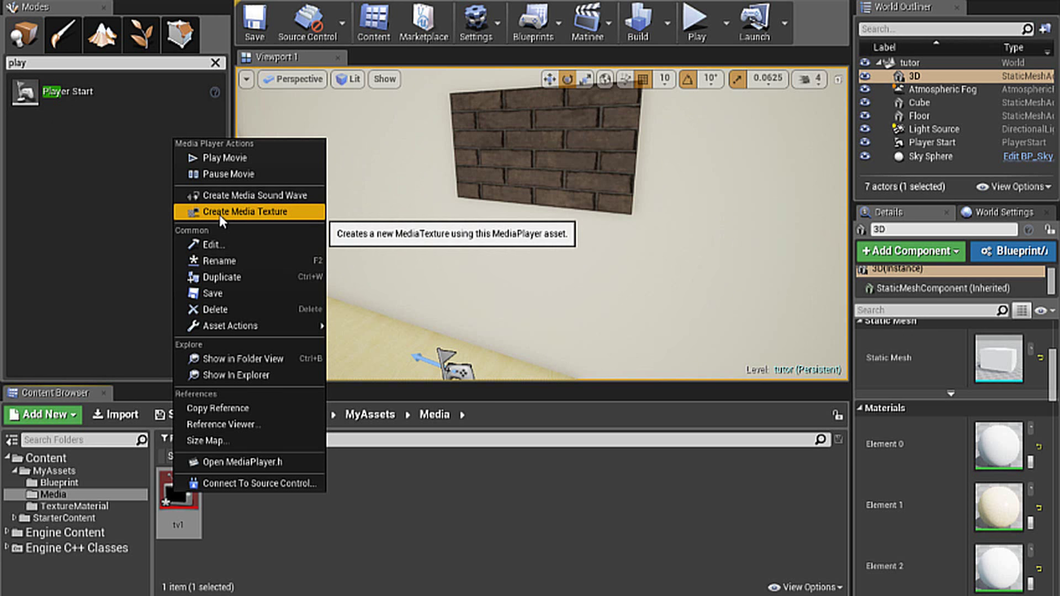
left_click(246, 212)
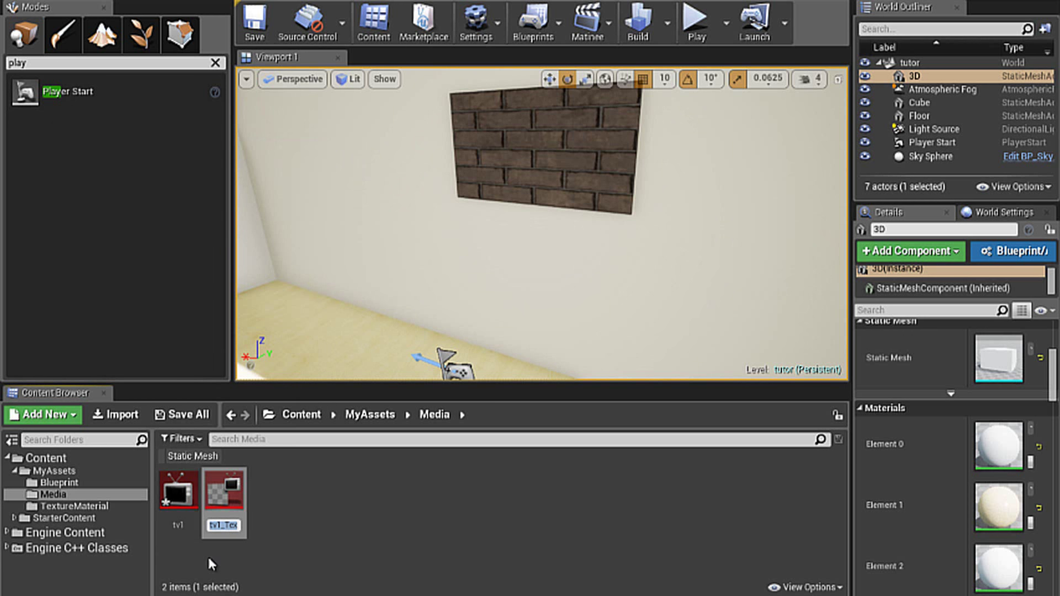
key("Return")
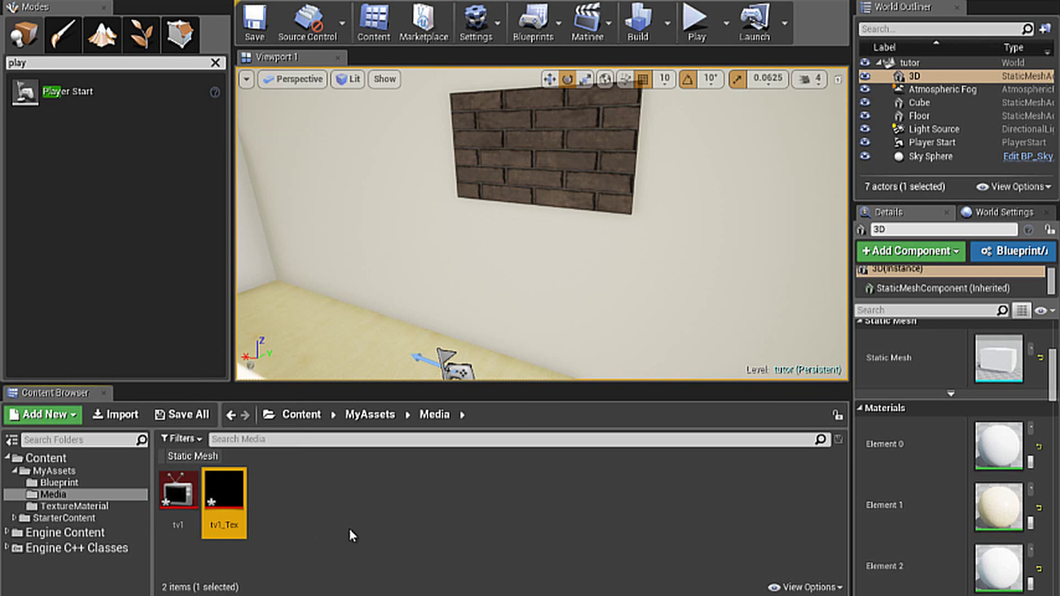
double_click(224, 488)
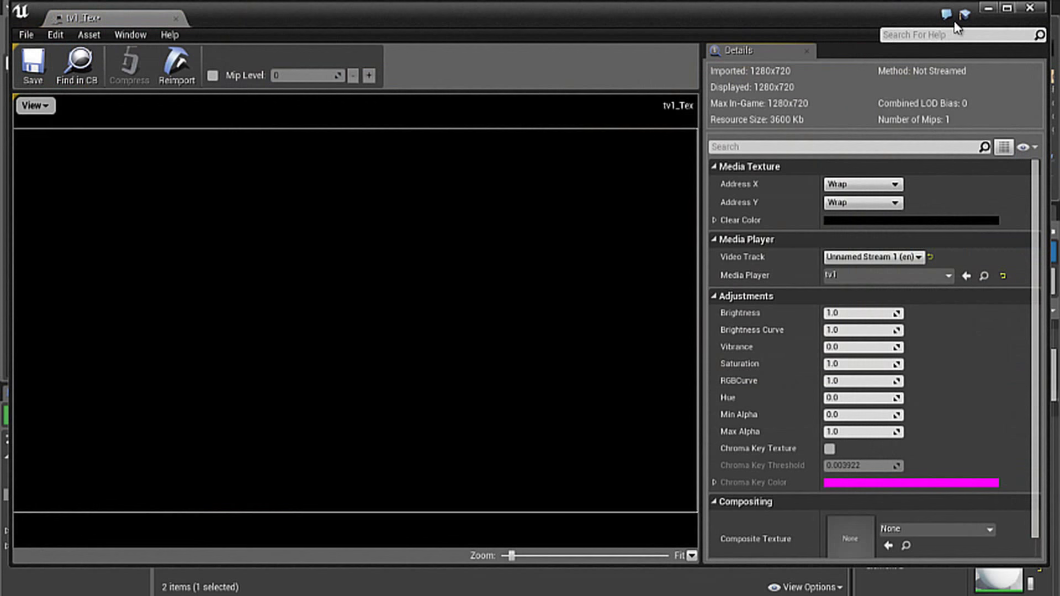
left_click(1030, 10)
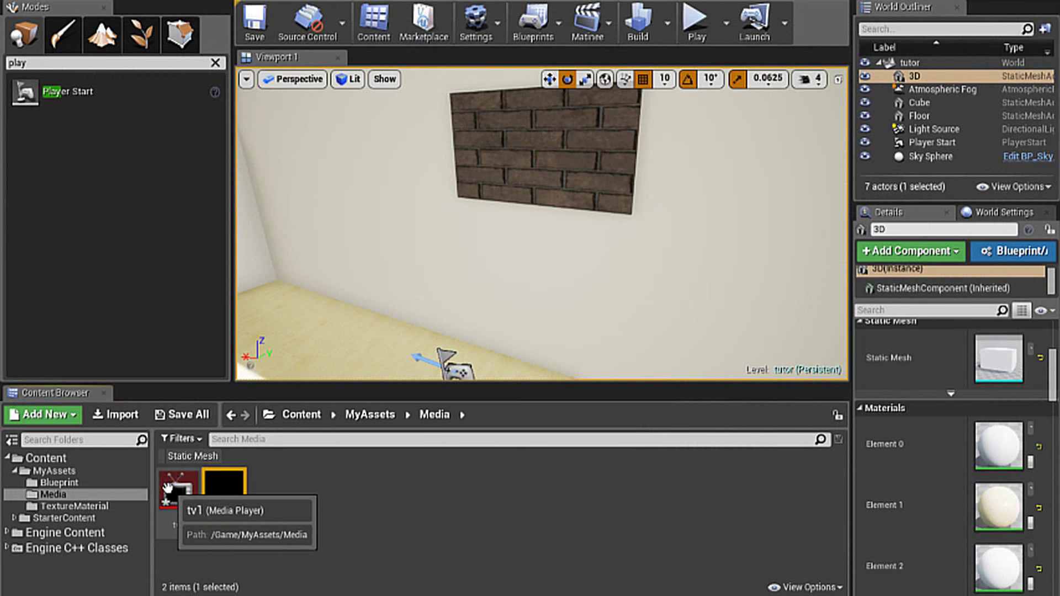
Step: Play the tv1 video preview and save the tv1 media player
double_click(170, 489)
left_click(207, 71)
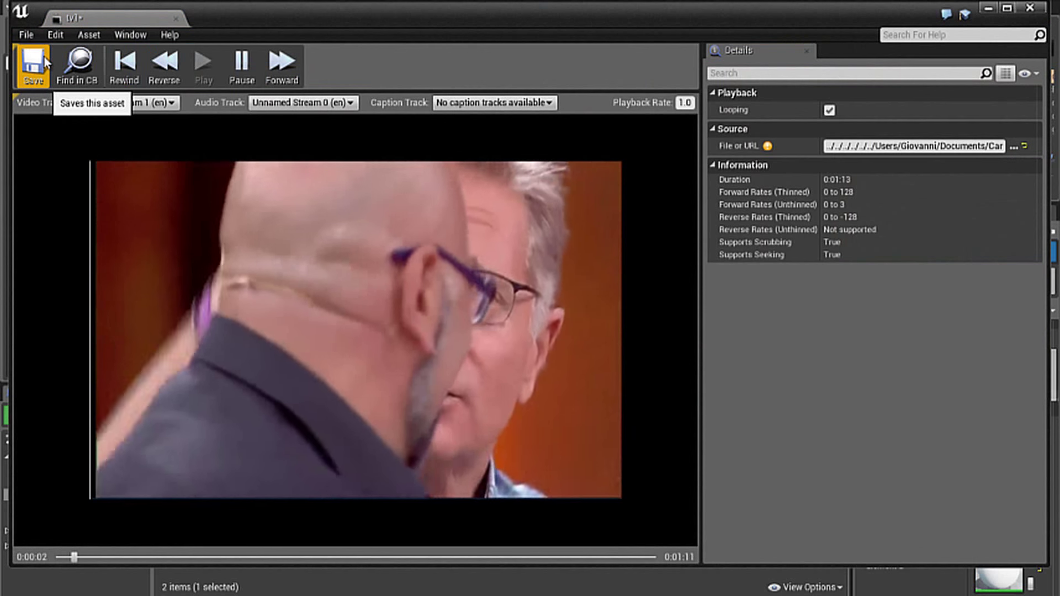
left_click(44, 57)
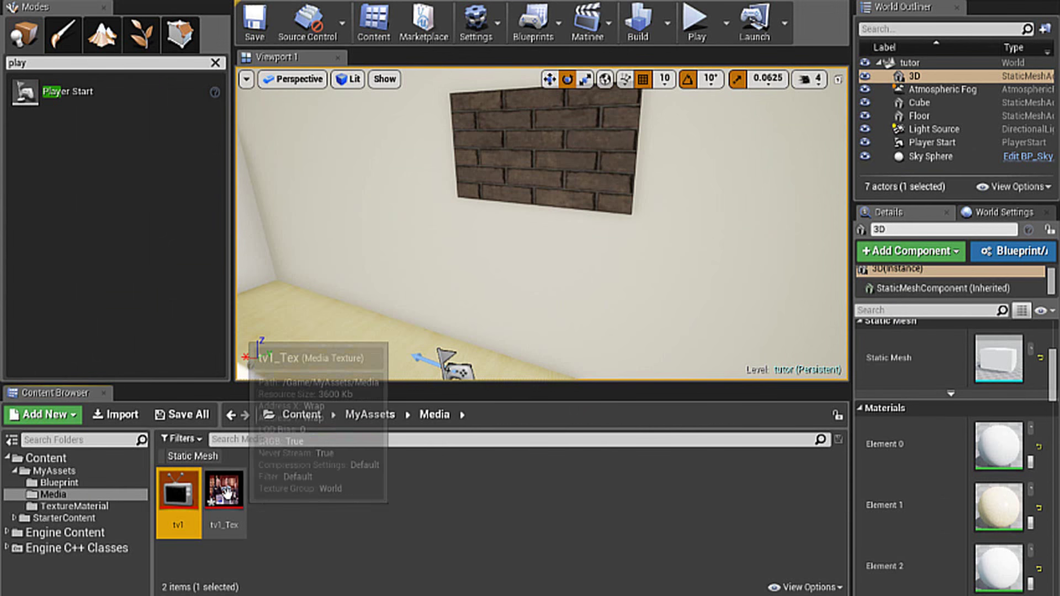
Step: Create a material from tv1_Tex, keeping the name tv1_Tex_Mat
right_click(237, 511)
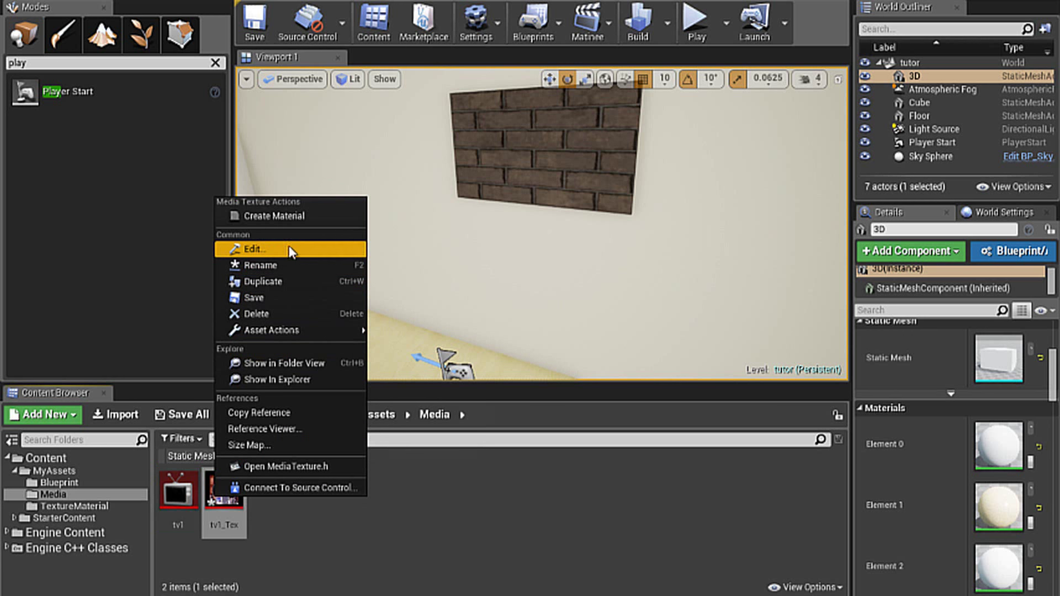
left_click(285, 216)
key("Return")
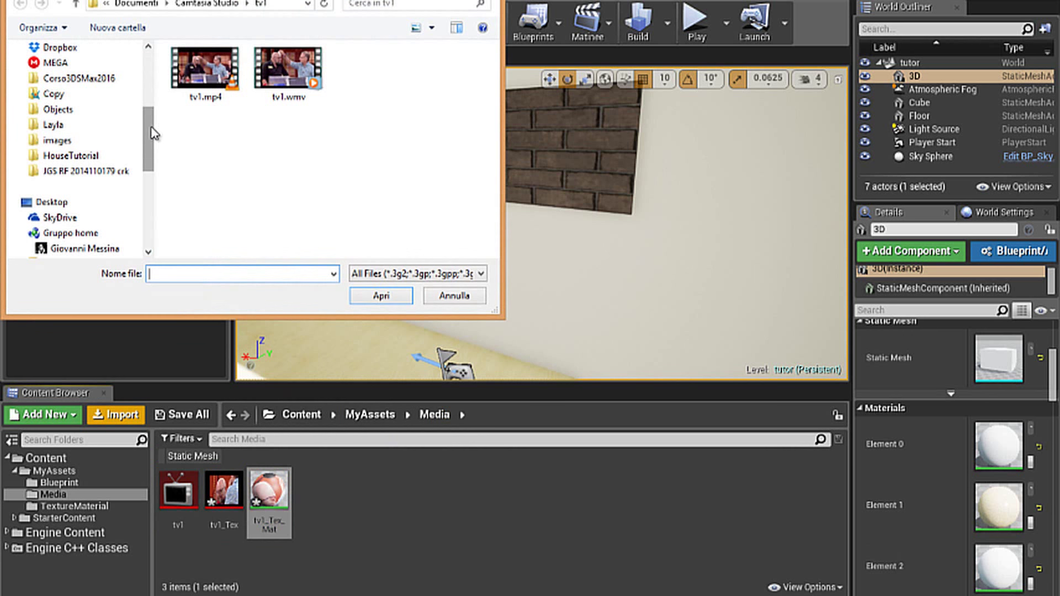
Step: Import audiotv1.mp3 from the Camtasia Studio audiotv1 folder and open the new player
scroll(138, 105, "up", 4)
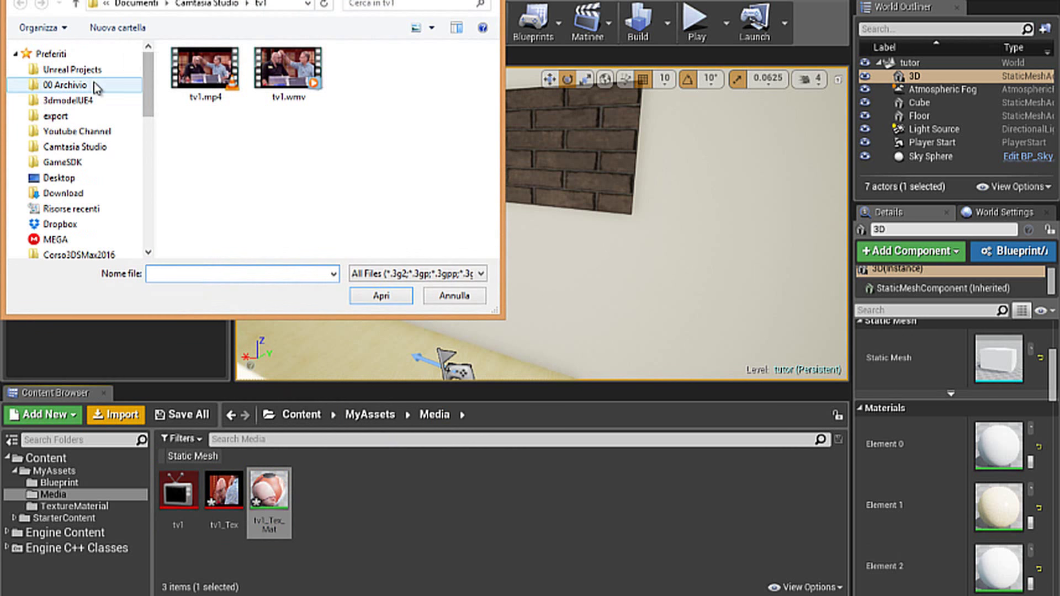
left_click(93, 83)
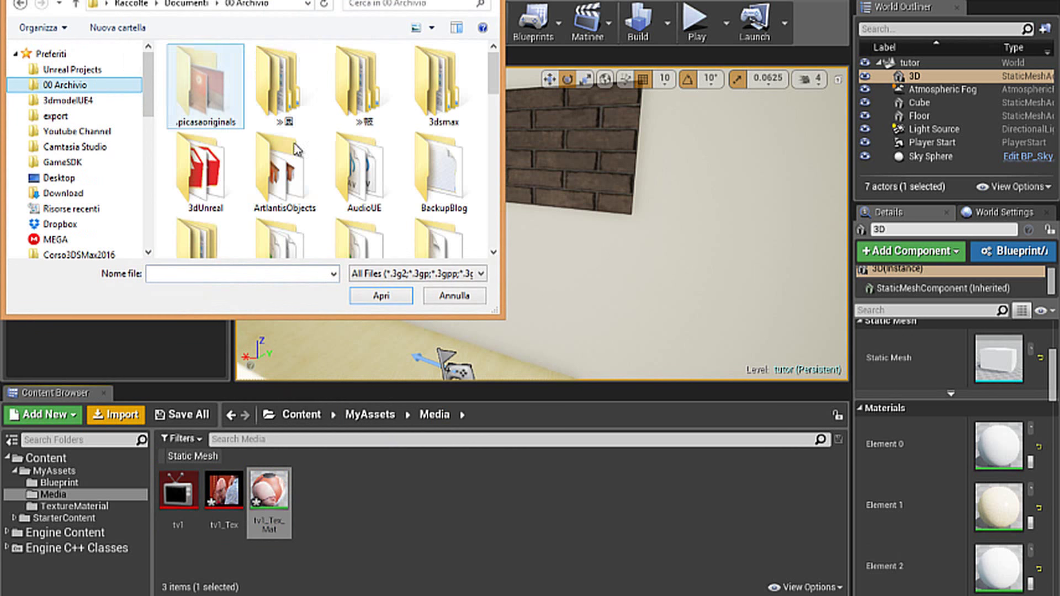
double_click(362, 187)
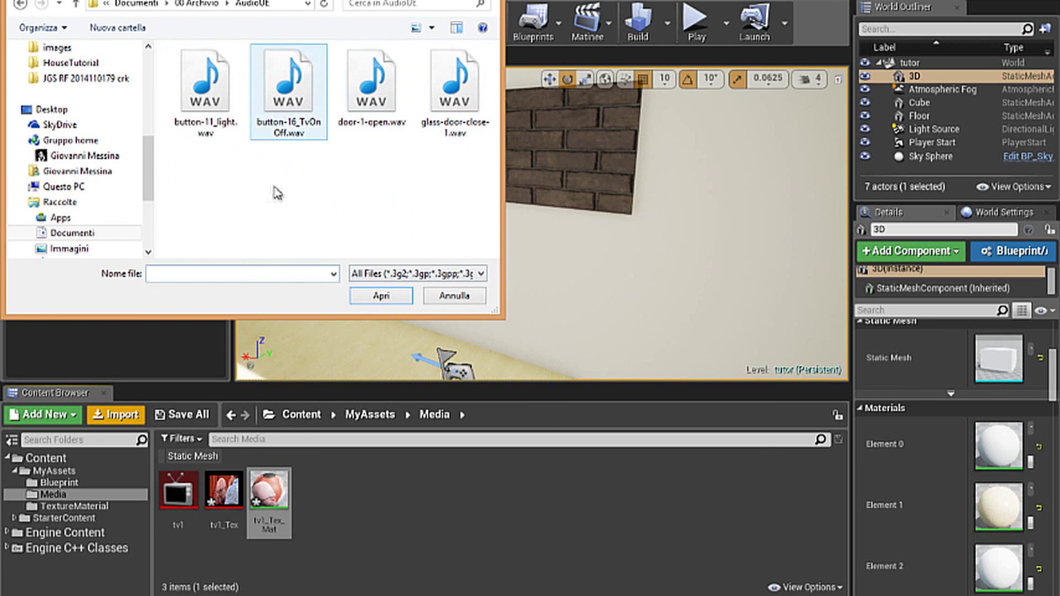
left_click_drag(152, 160, 152, 88)
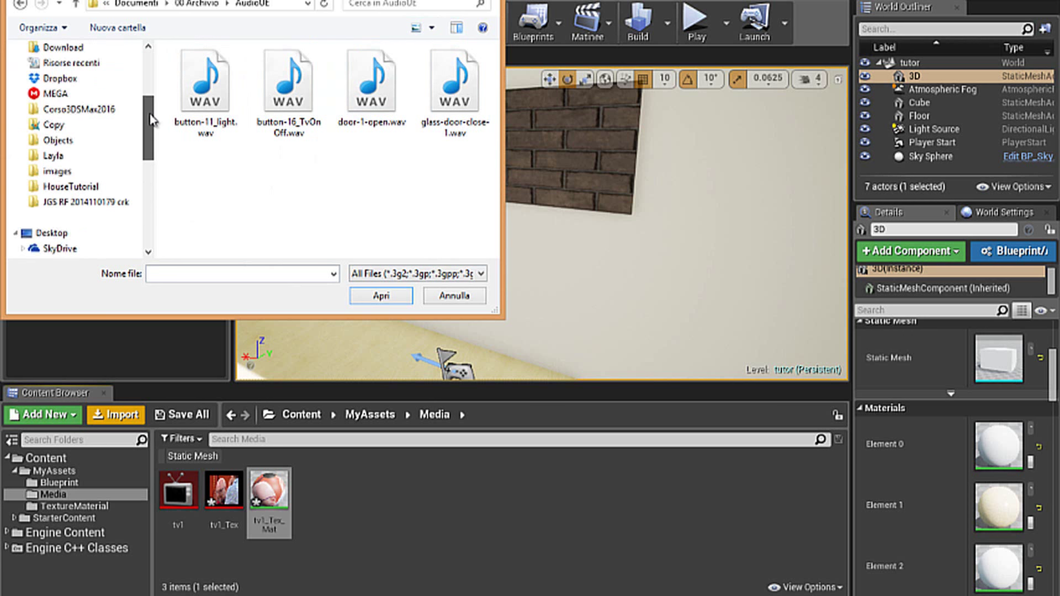
left_click(89, 109)
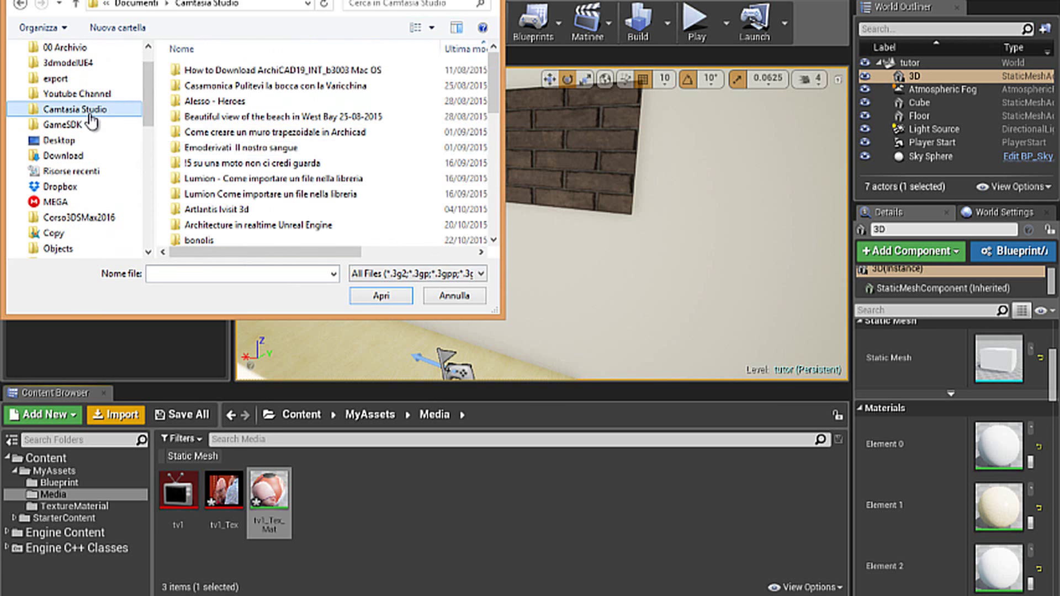
scroll(289, 194, "down", 3)
scroll(288, 193, "down", 1)
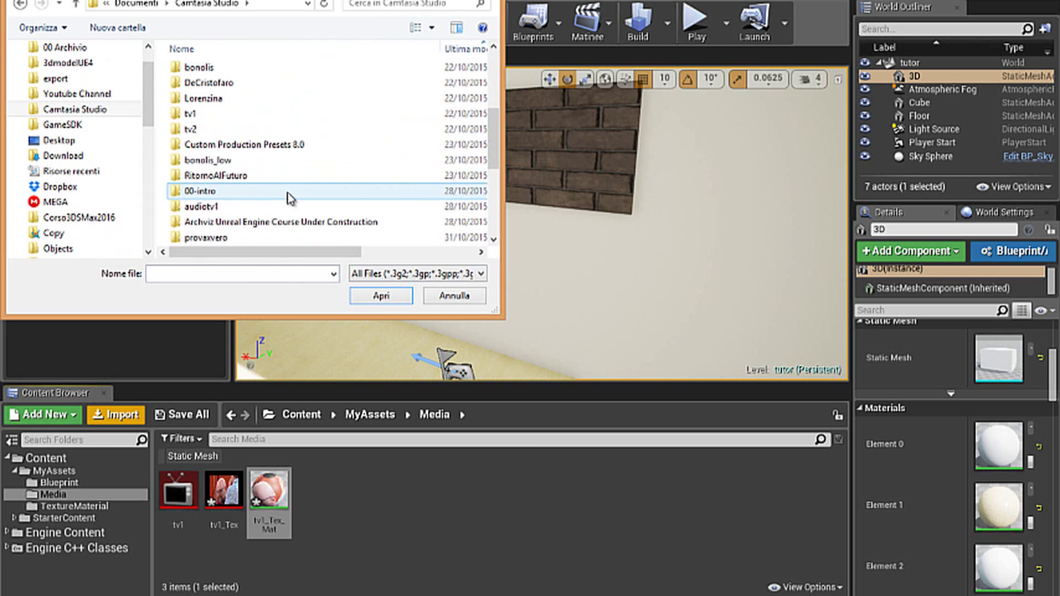
double_click(232, 204)
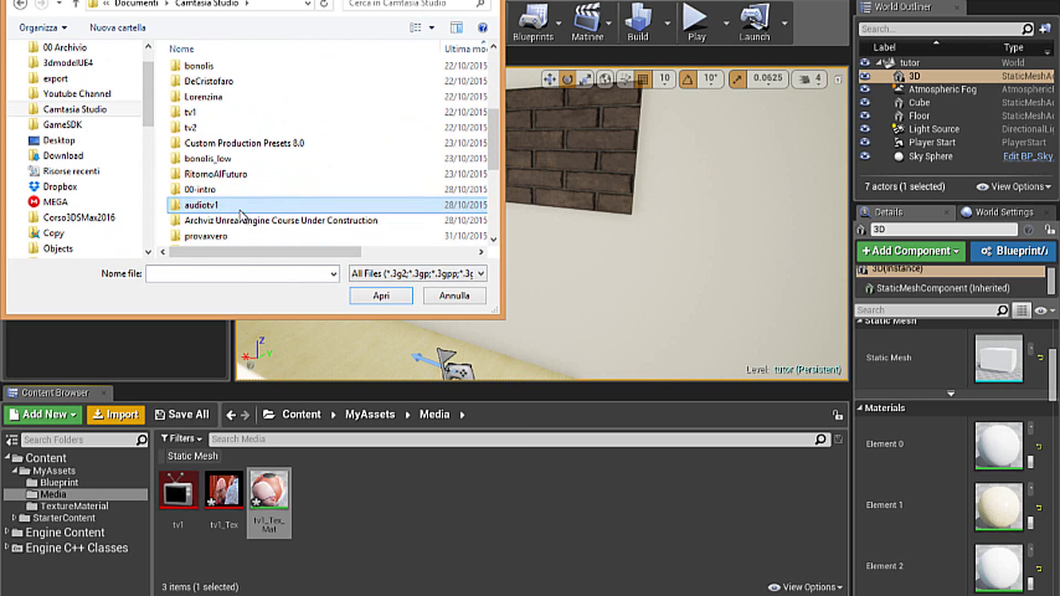
left_click(223, 72)
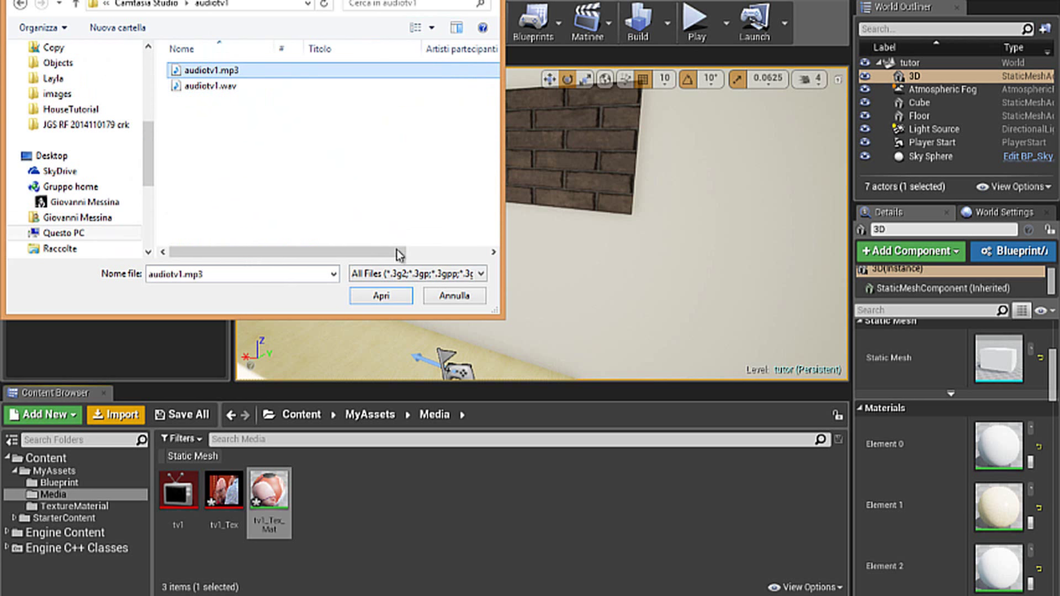
left_click(383, 298)
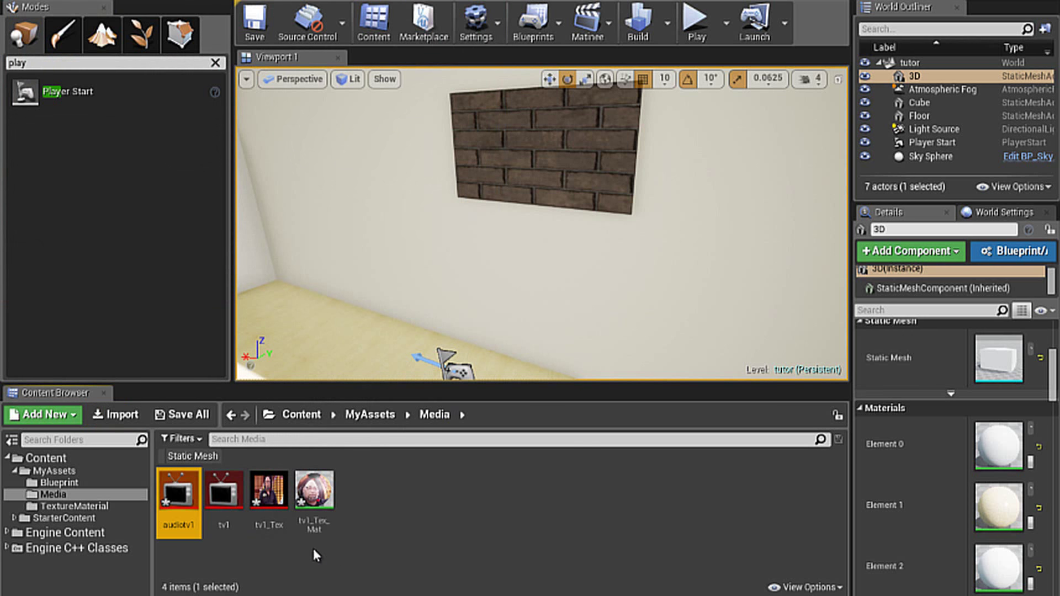
double_click(171, 485)
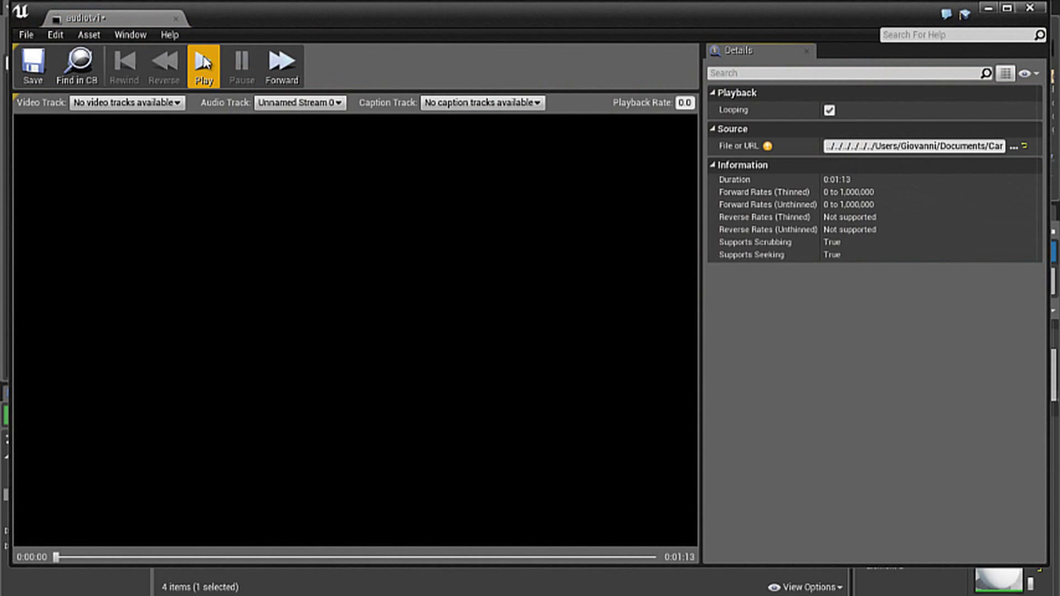
Step: Play the audiotv1 preview, then delete the audiotv1 asset from Media
left_click(203, 60)
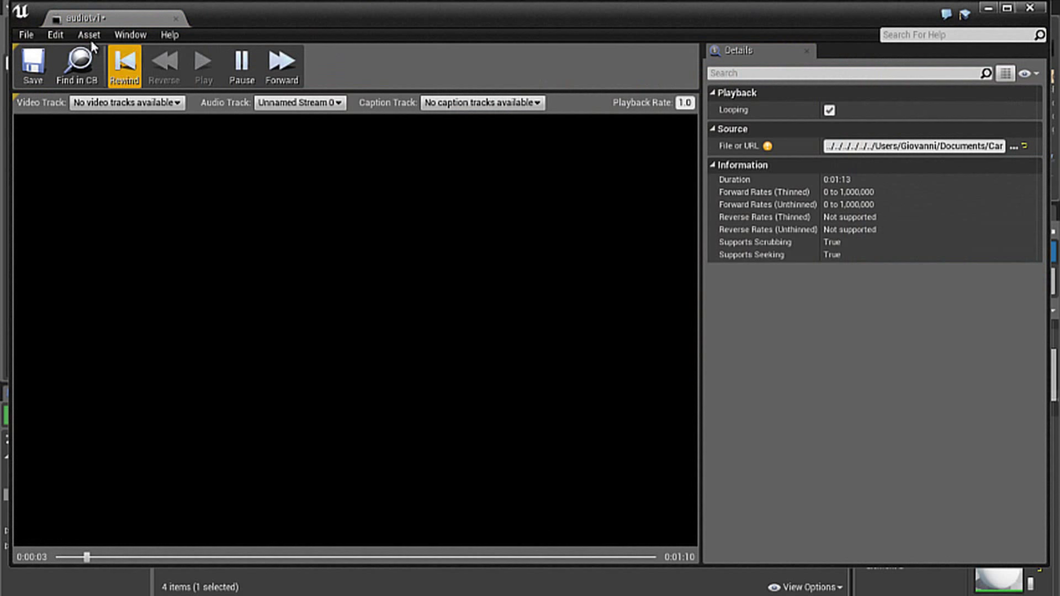
left_click(1029, 10)
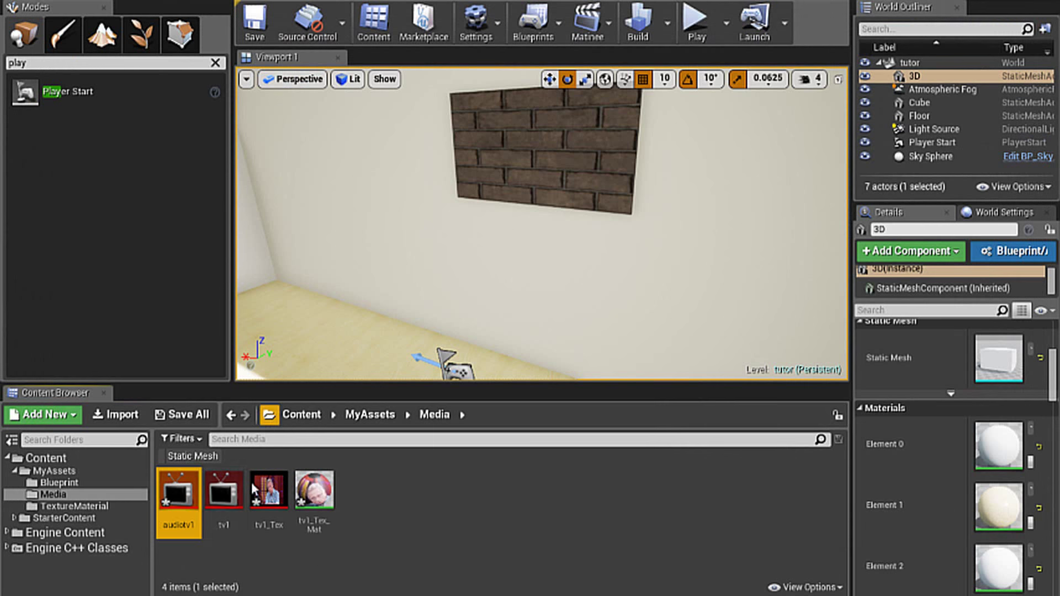
right_click(184, 499)
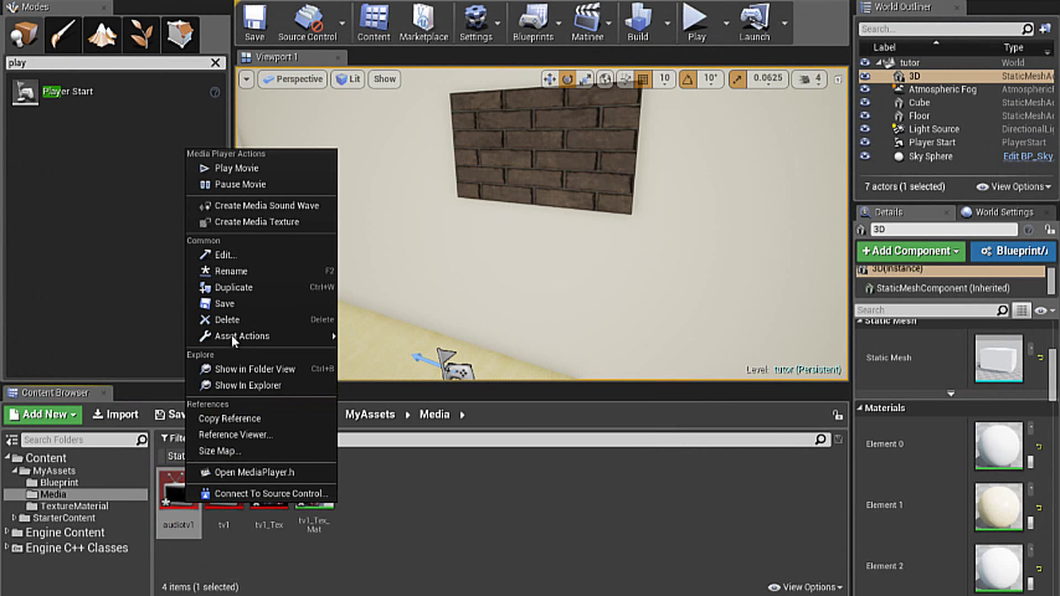
left_click(236, 319)
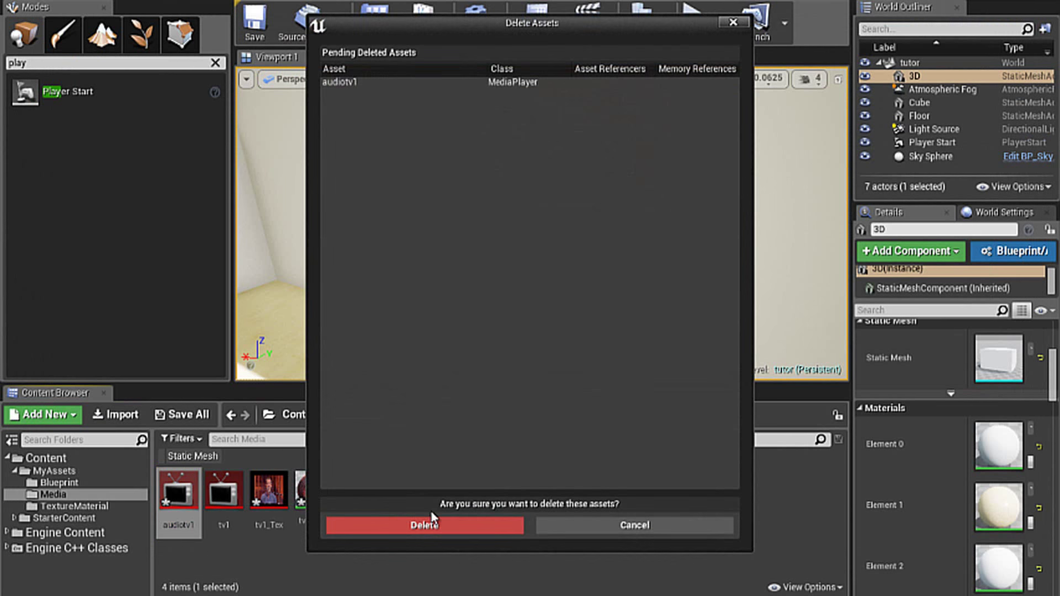
left_click(436, 522)
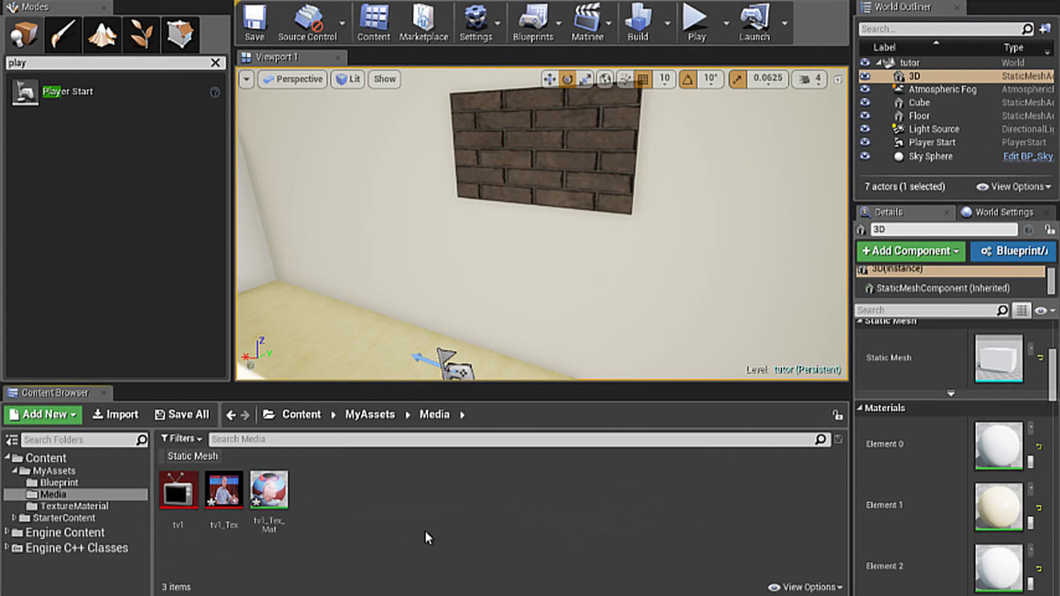
left_click(182, 500)
right_click(182, 500)
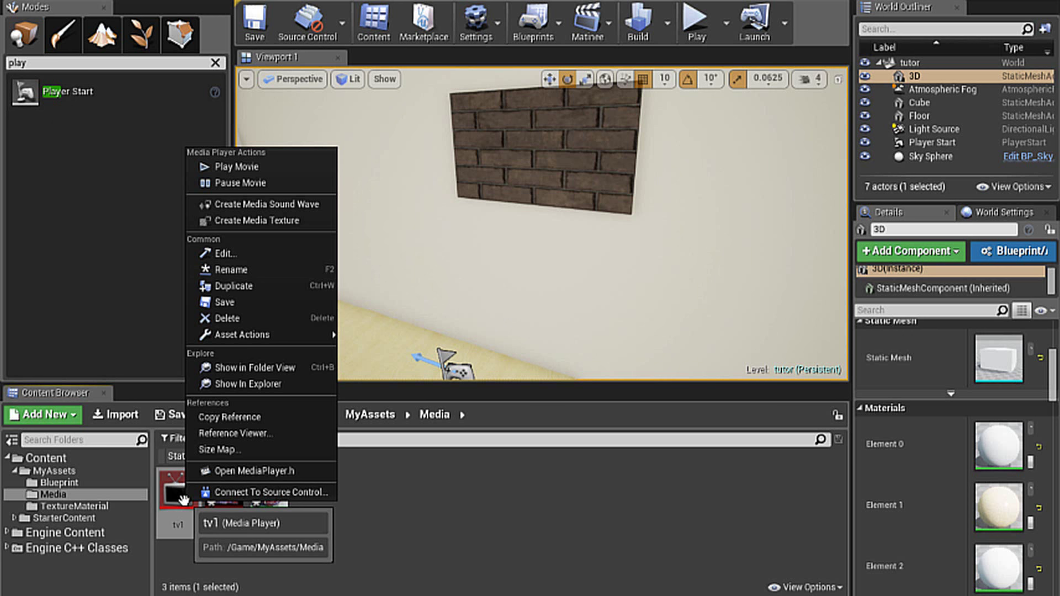
Step: Create the tv1_Wav media sound wave from tv1 and review its settings
left_click(270, 204)
left_click(303, 500)
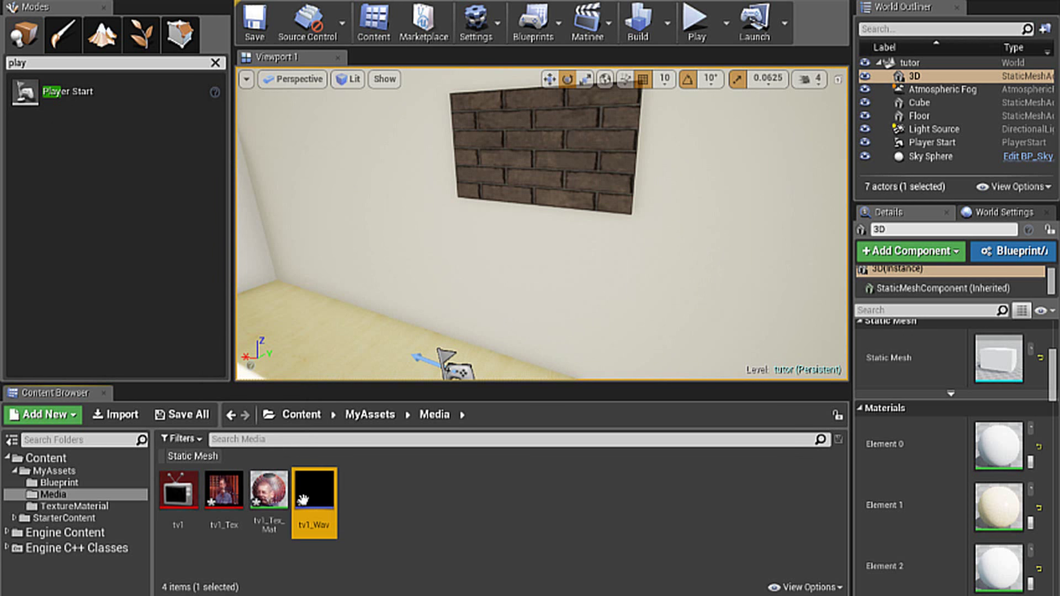
double_click(306, 485)
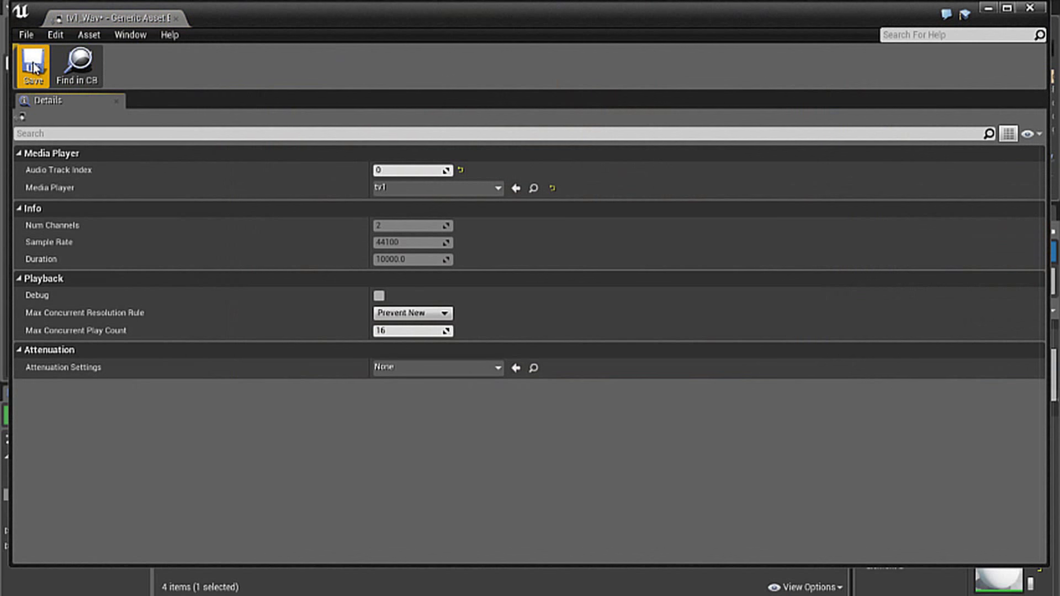
left_click(1030, 11)
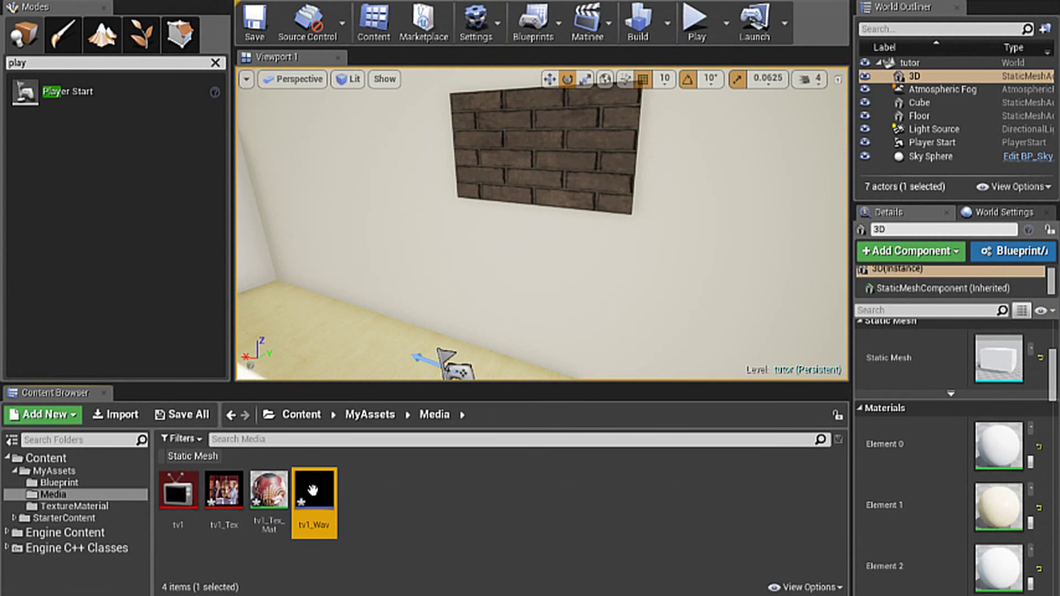
Step: Frame and select the Cube wall actor, then show the TextureMaterial folder
key("f")
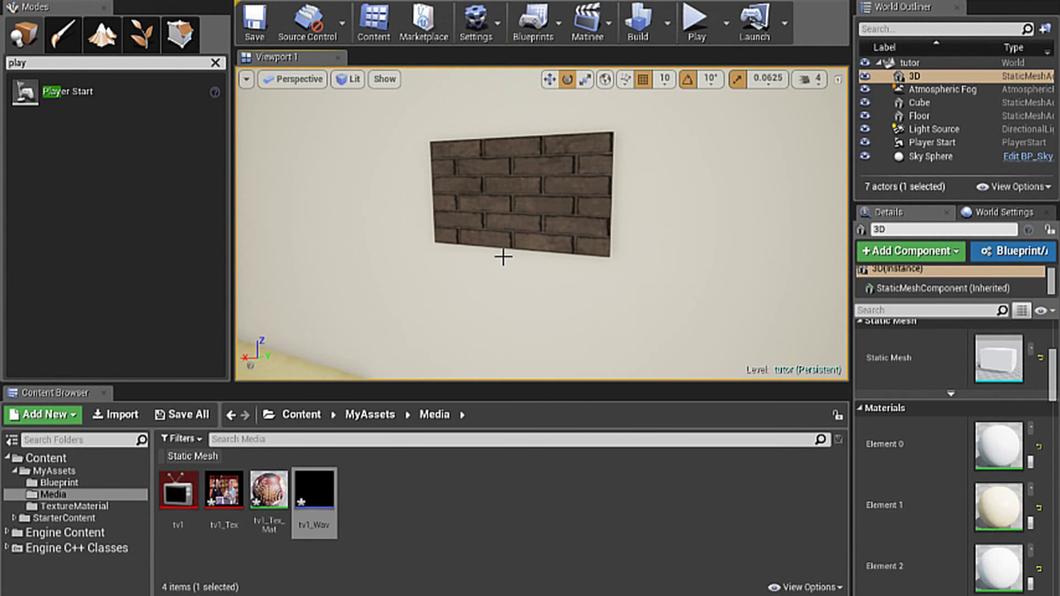
left_click(514, 211)
left_click(349, 520)
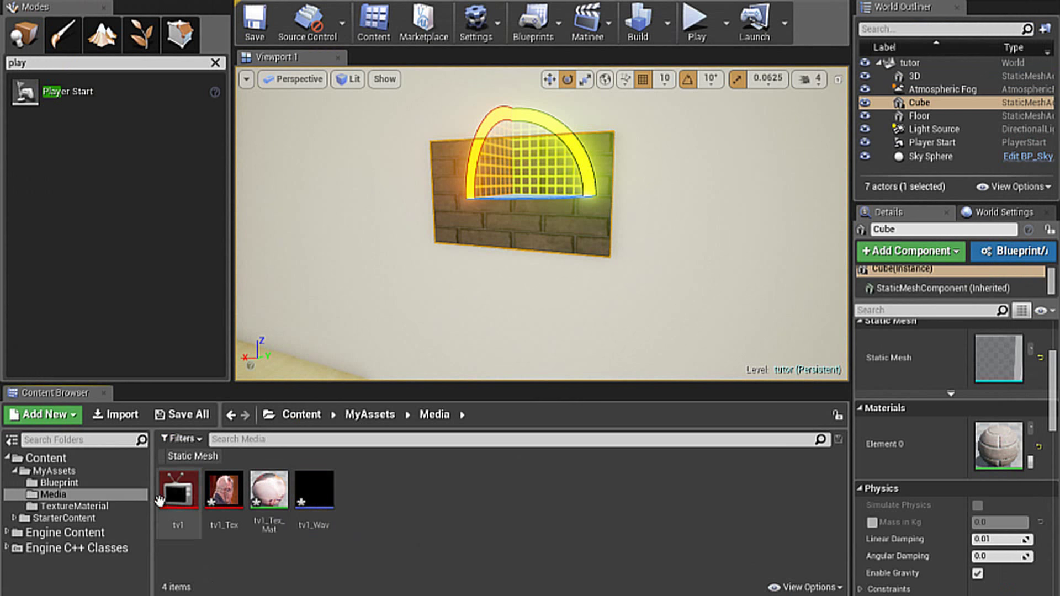
left_click(65, 507)
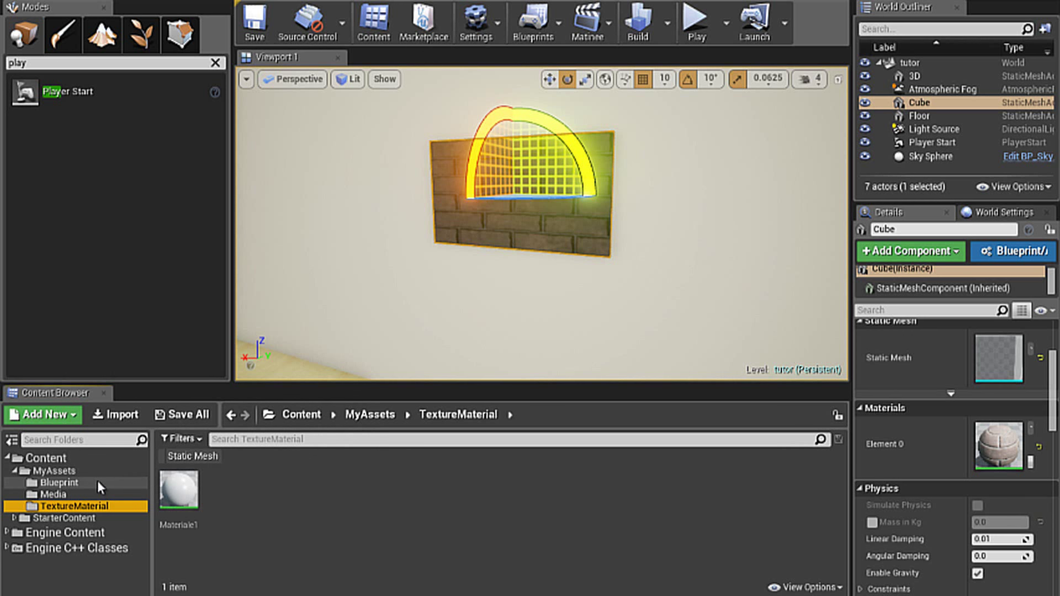
Step: Browse StarterContent's Materials folder and open M_Brick_Clay_Beveled
left_click(13, 519)
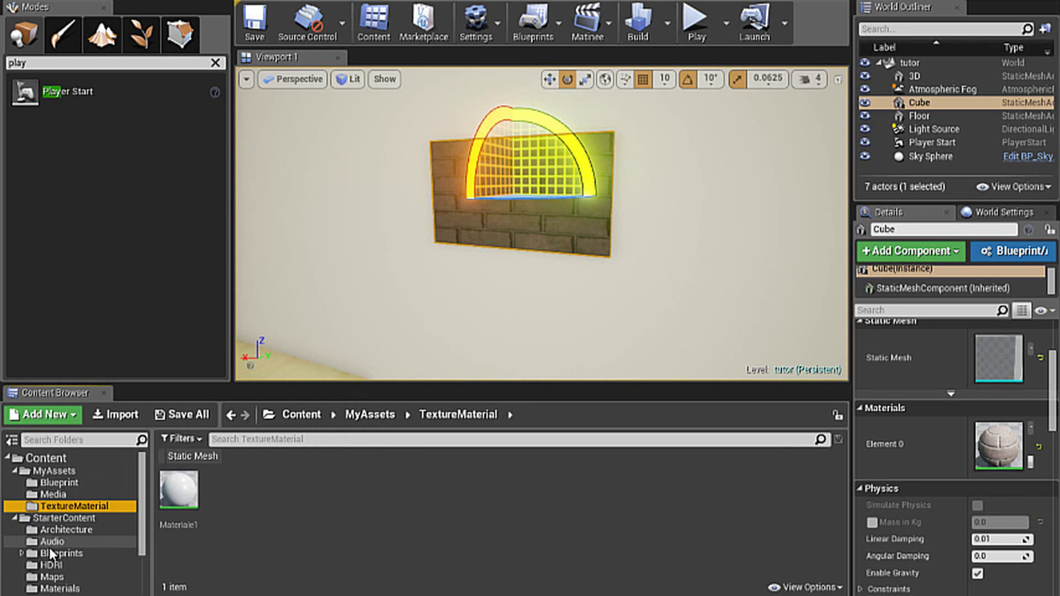
left_click(28, 588)
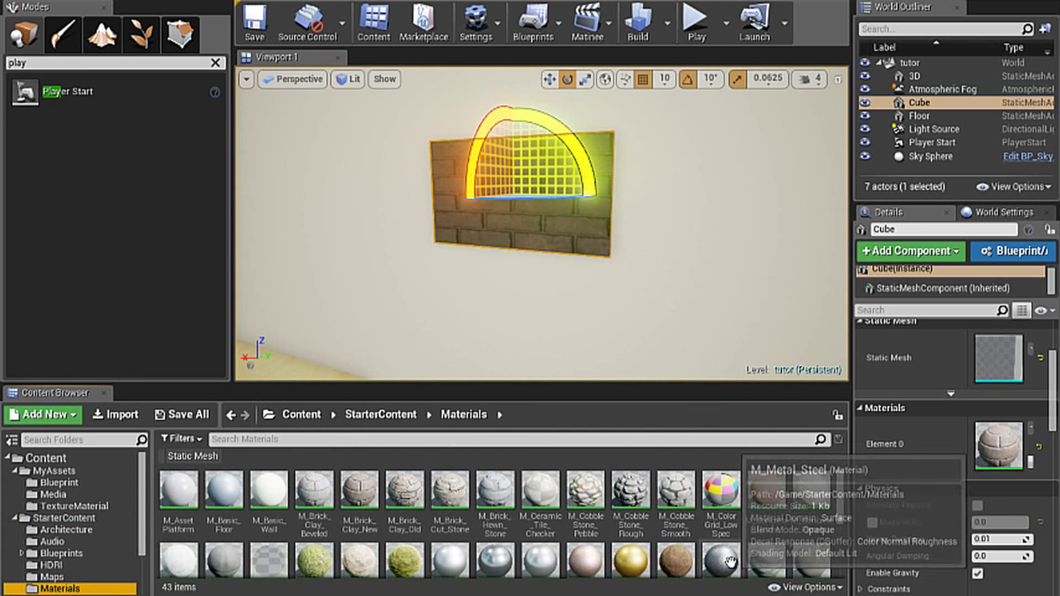
scroll(598, 521, "down", 3)
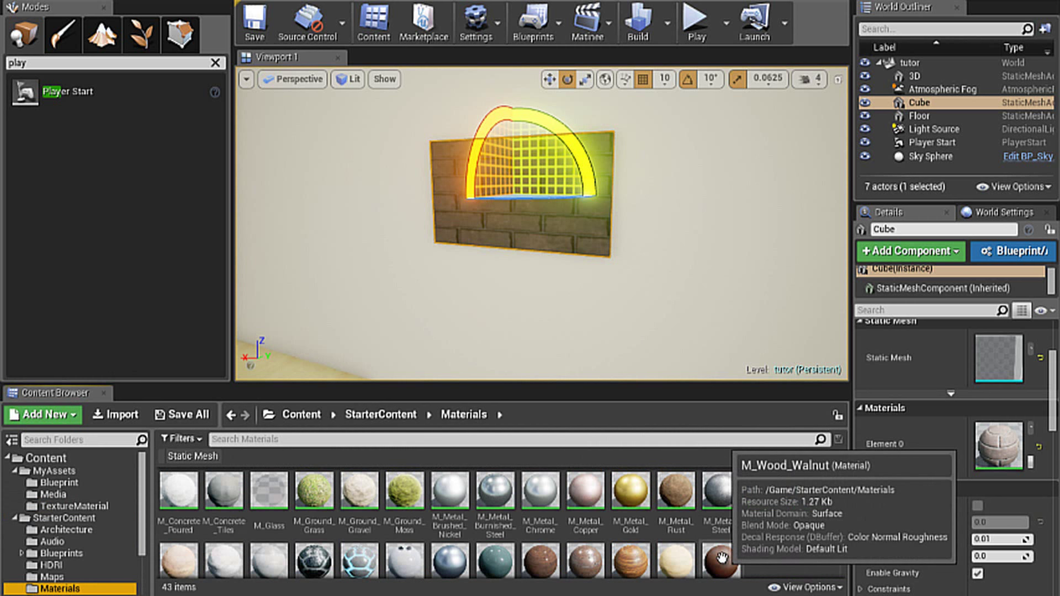
scroll(720, 558, "up", 2)
scroll(737, 530, "up", 1)
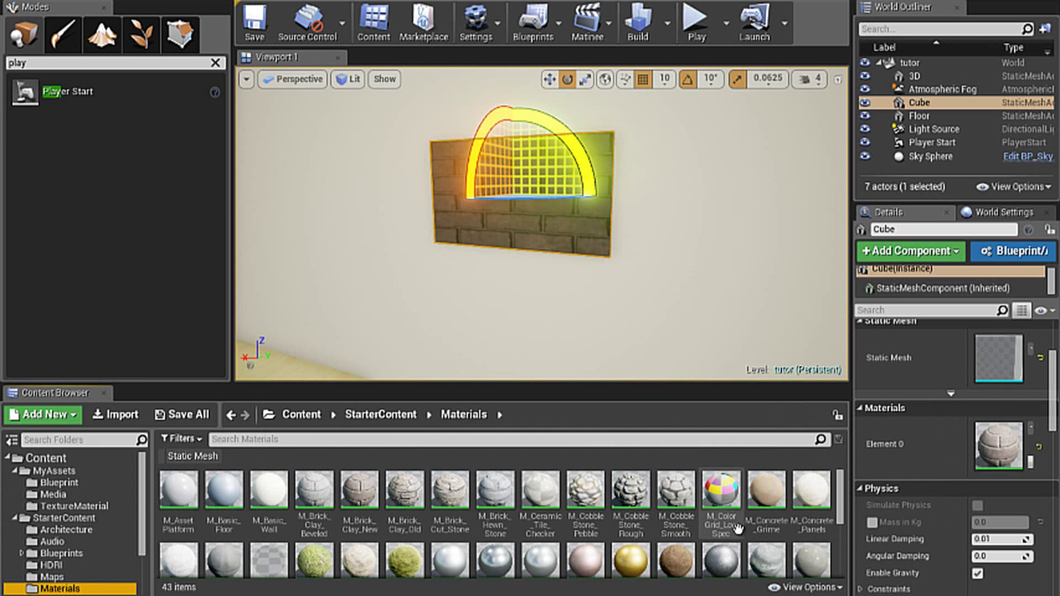
scroll(388, 531, "down", 1)
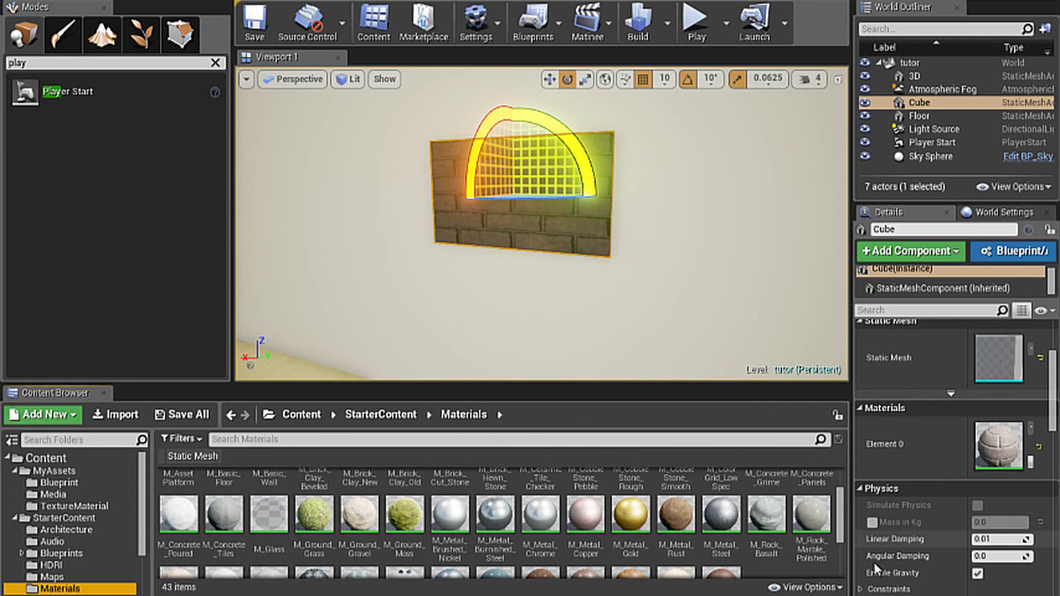
left_click(720, 514)
scroll(809, 496, "down", 3)
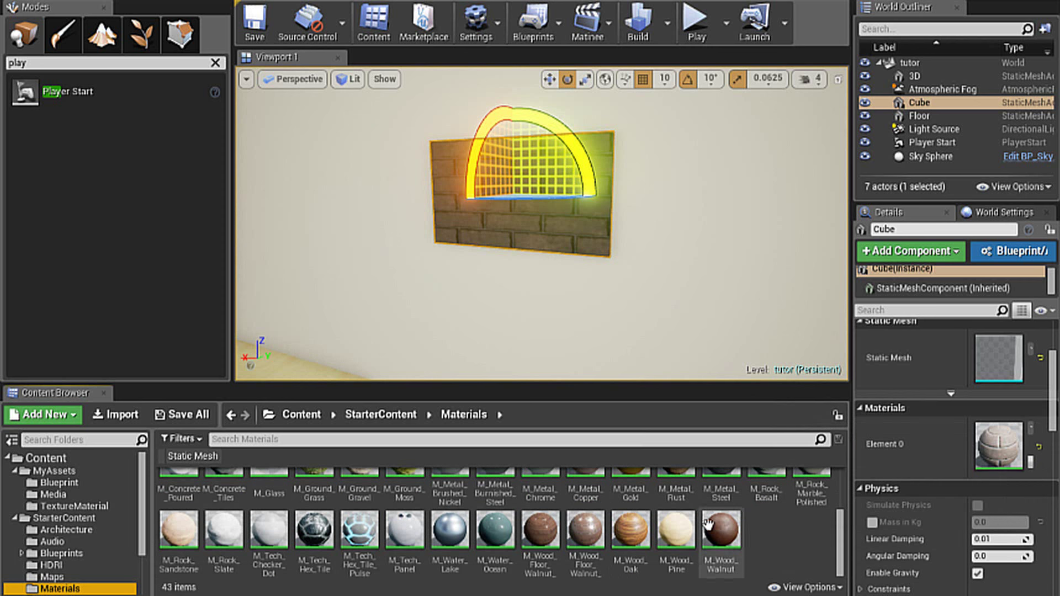
scroll(708, 524, "up", 5)
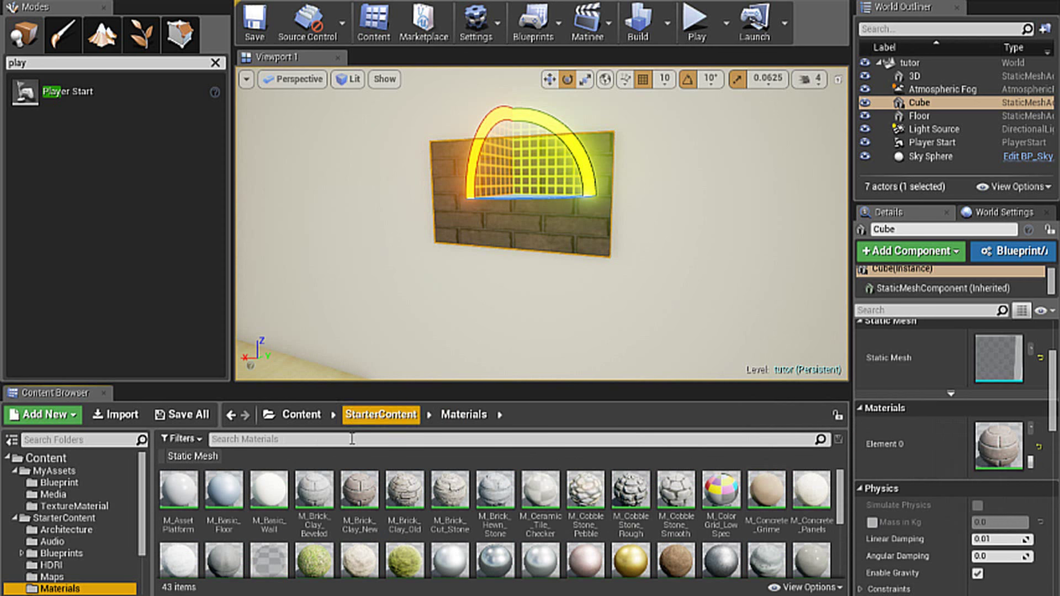
double_click(311, 496)
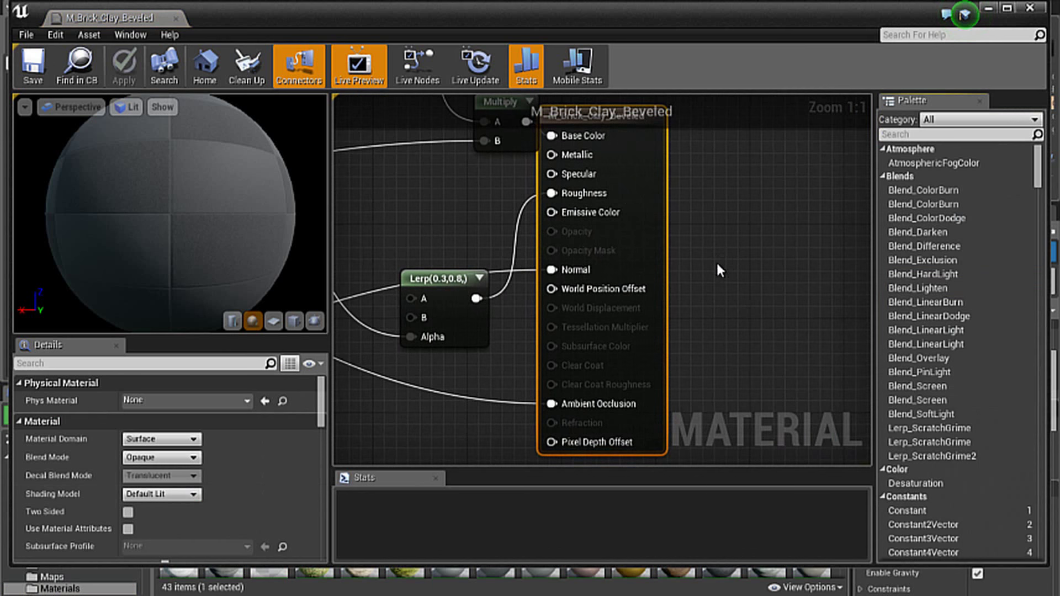
scroll(718, 264, "down", 6)
scroll(732, 302, "down", 3)
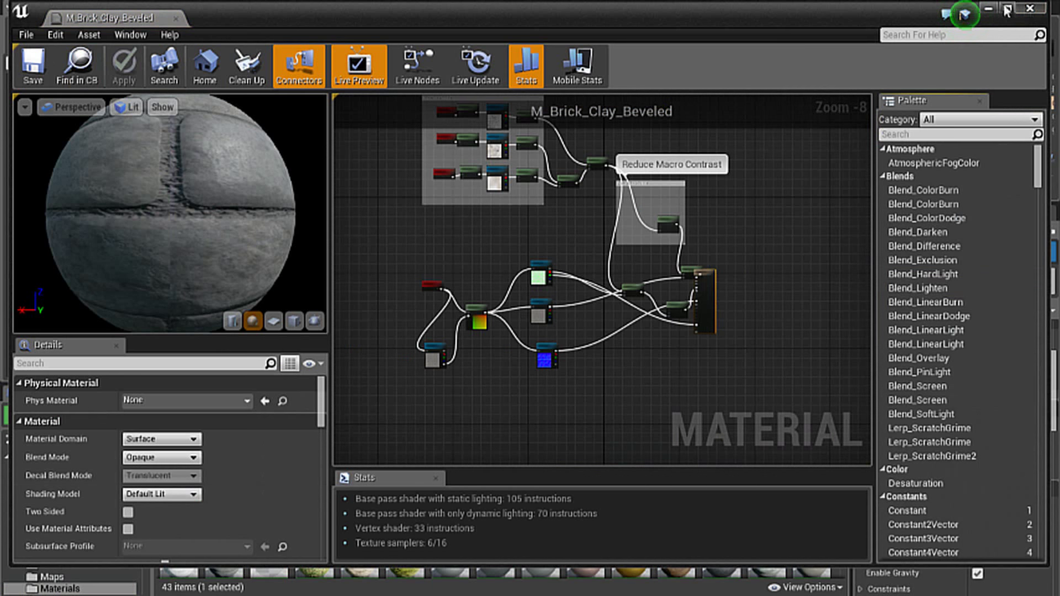
left_click(1030, 8)
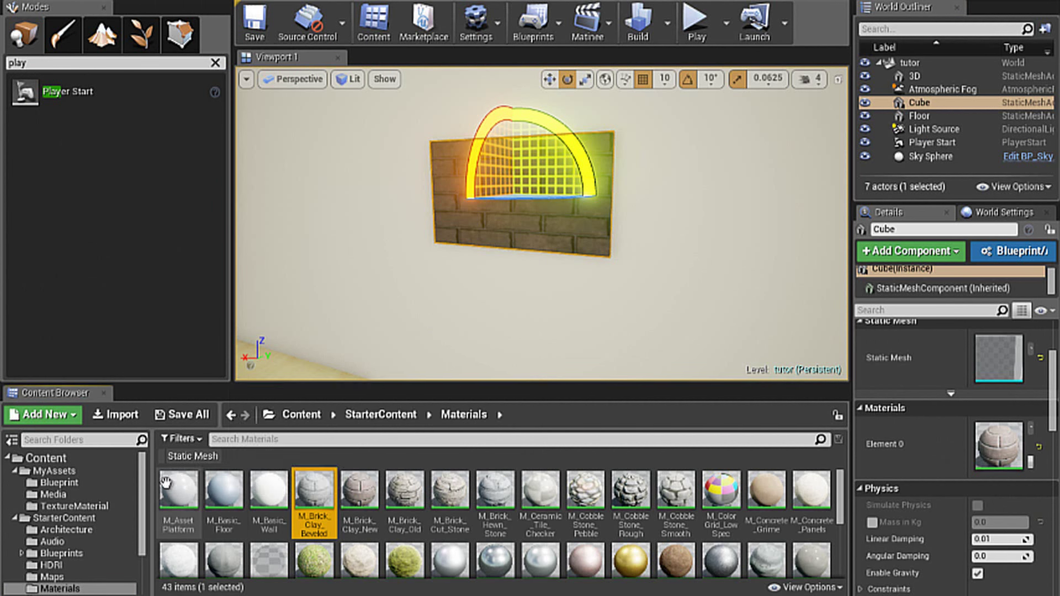
Step: Open Materiale1 and raise its Base Color constant to about 0.777
left_click(68, 506)
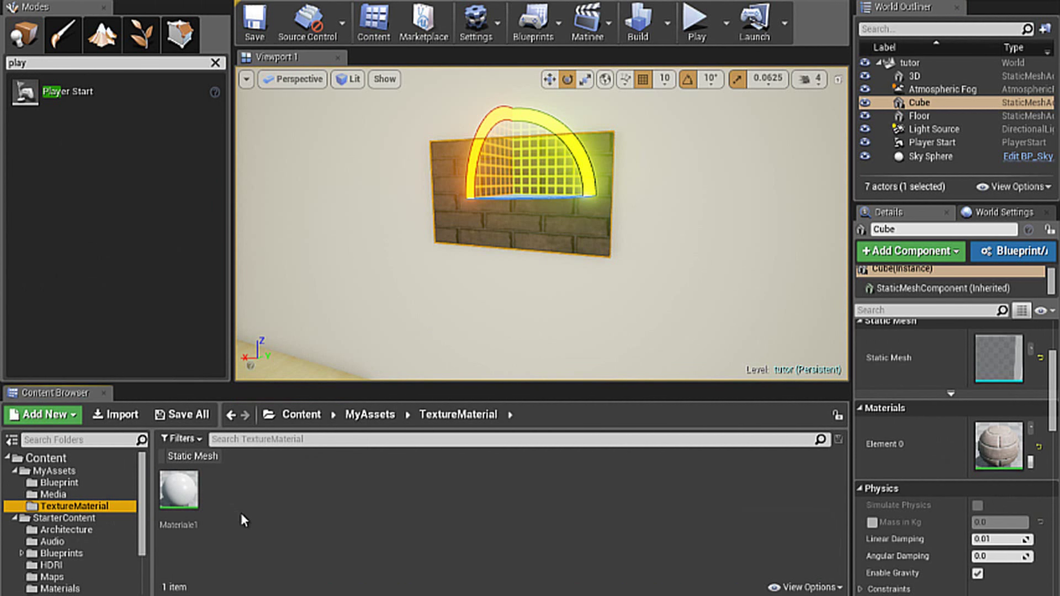
double_click(176, 491)
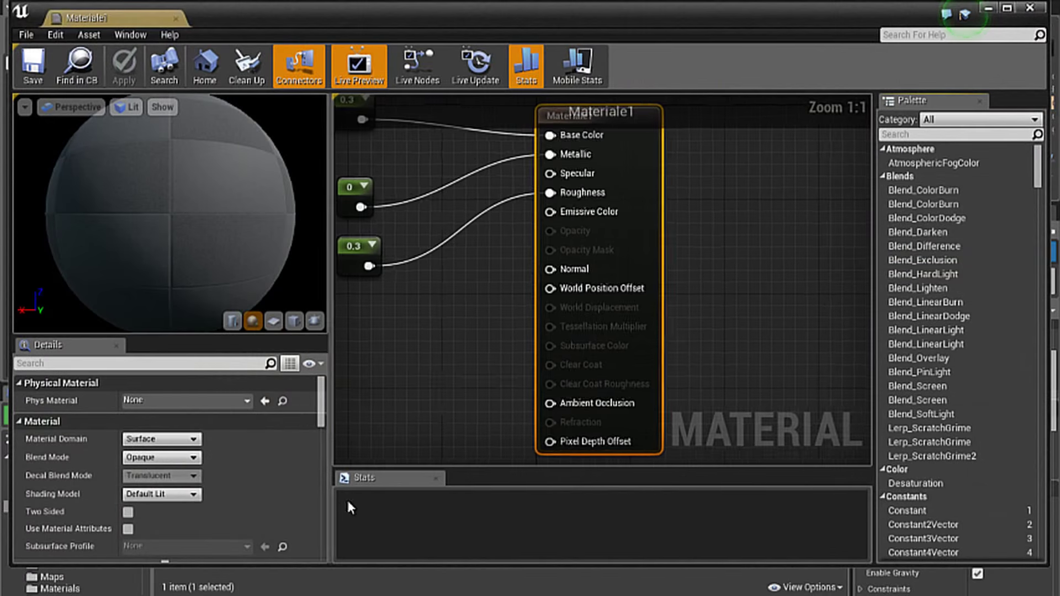
scroll(638, 334, "down", 2)
scroll(662, 334, "down", 1)
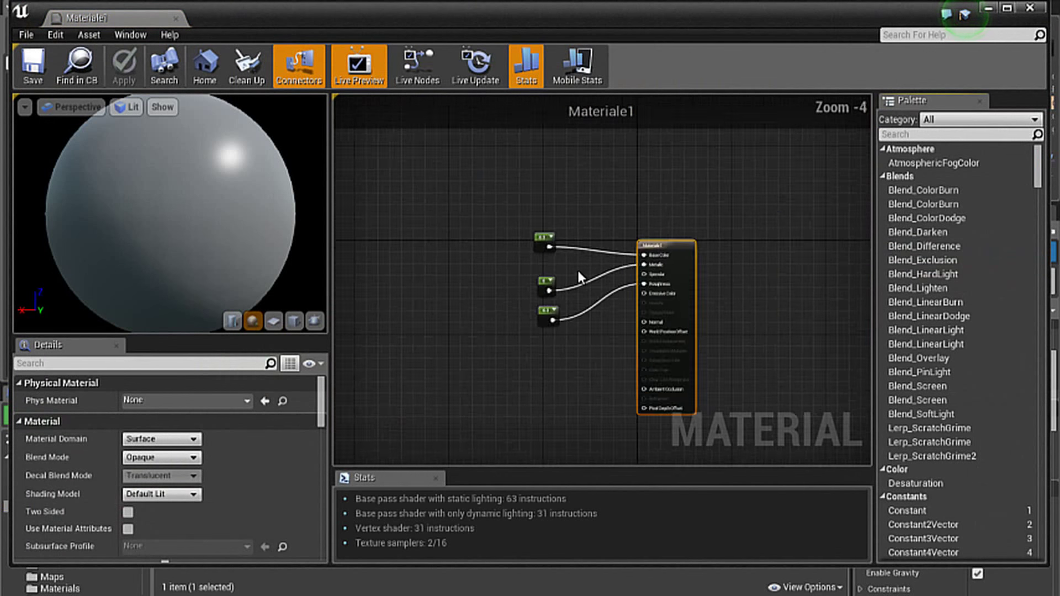
scroll(574, 269, "up", 3)
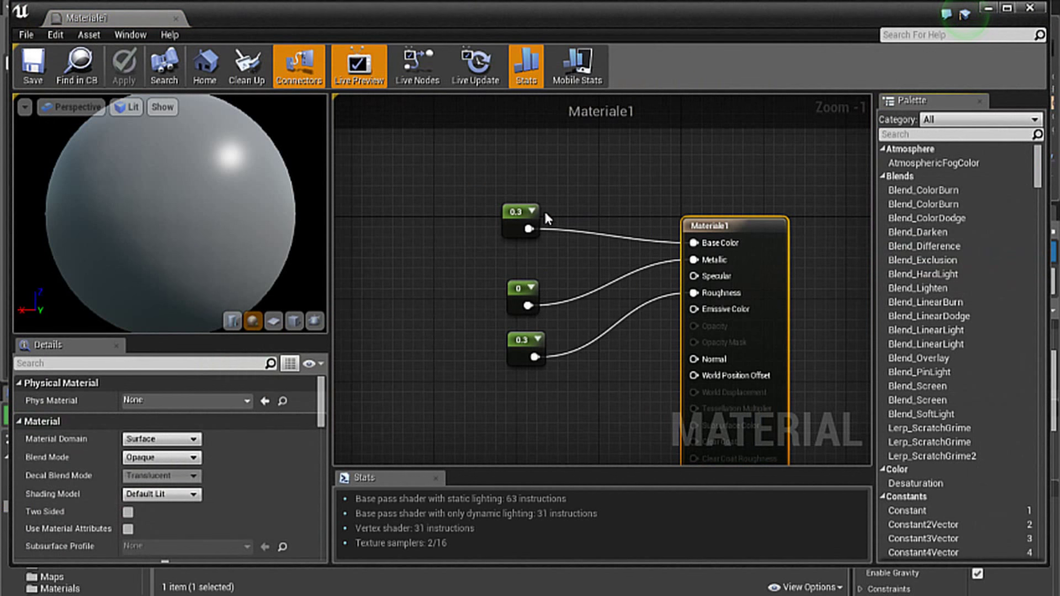
left_click(516, 215)
left_click_drag(148, 399, 164, 399)
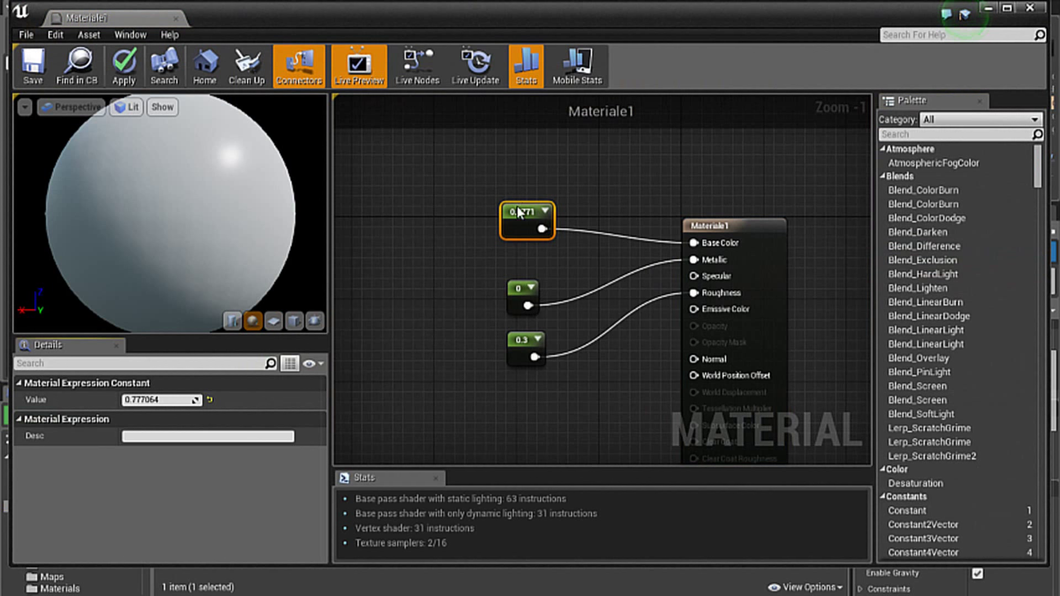
left_click_drag(513, 213, 491, 177)
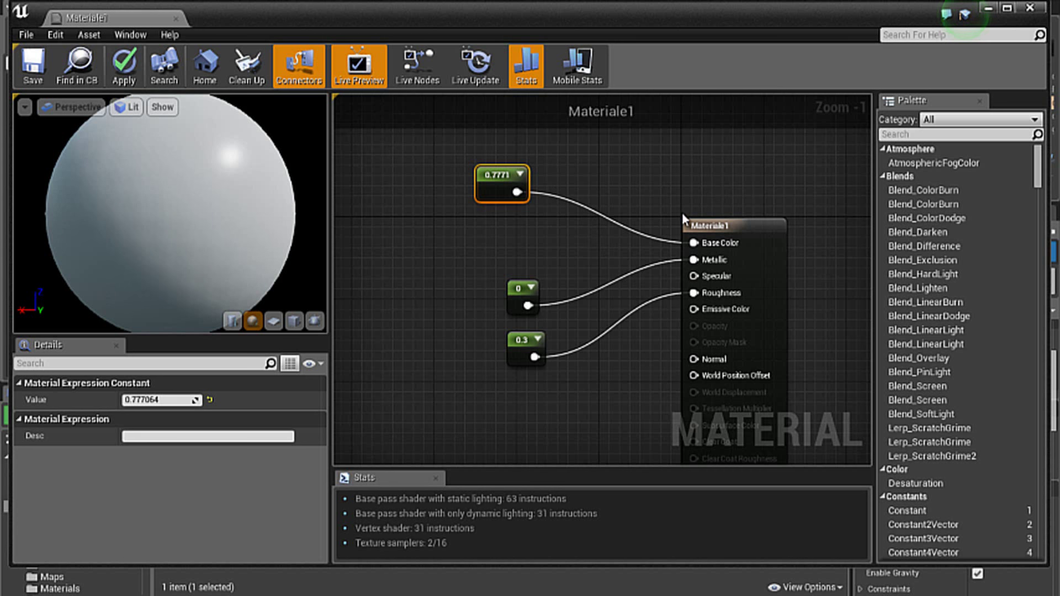
Step: Close the Materiale1 editor and apply the changes
scroll(594, 293, "down", 3)
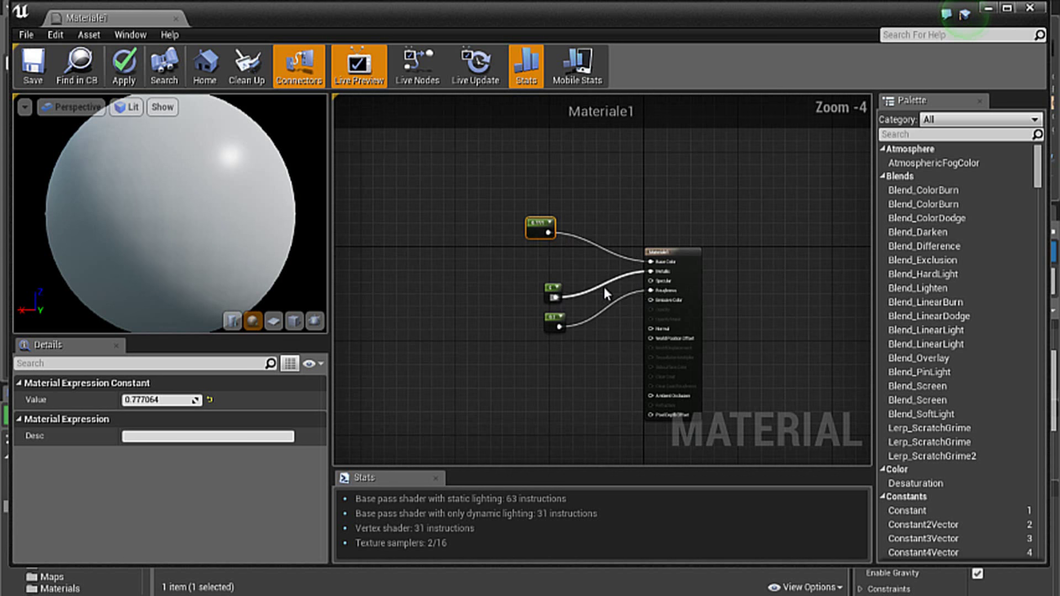
scroll(652, 291, "up", 1)
scroll(652, 291, "up", 1)
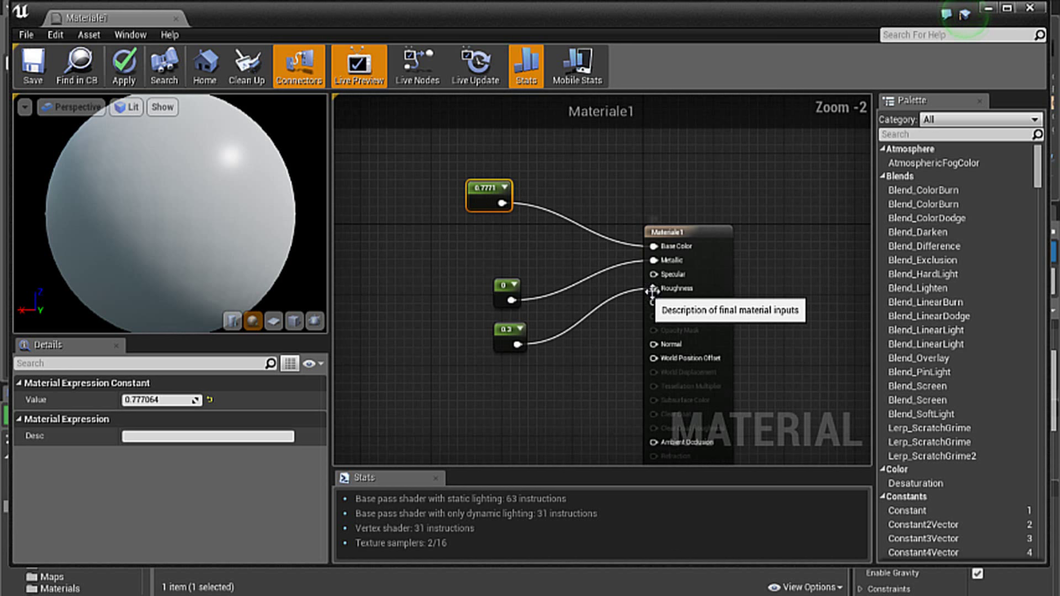
left_click(1030, 9)
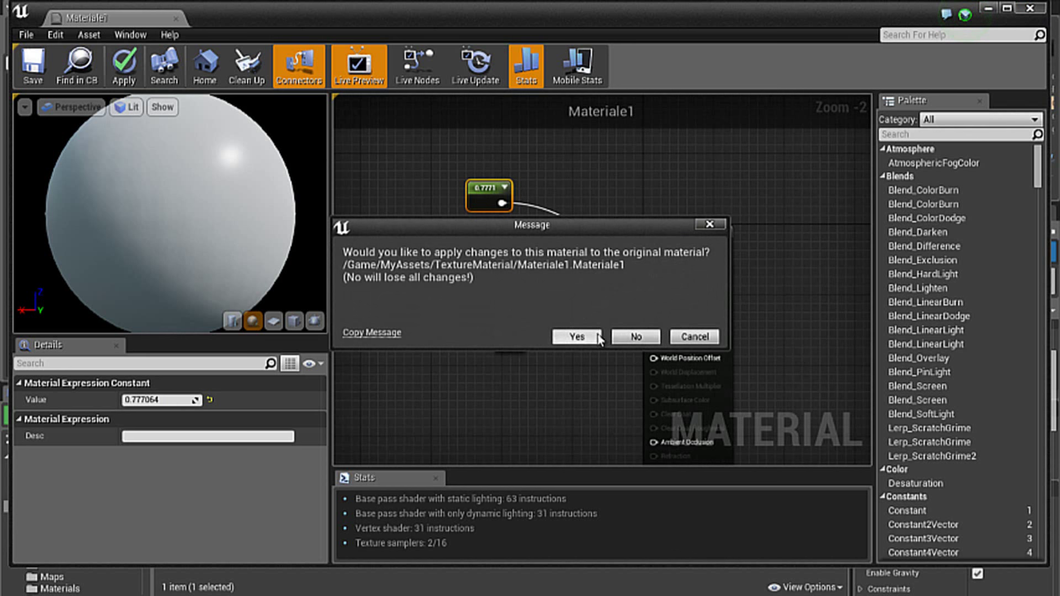
key("Return")
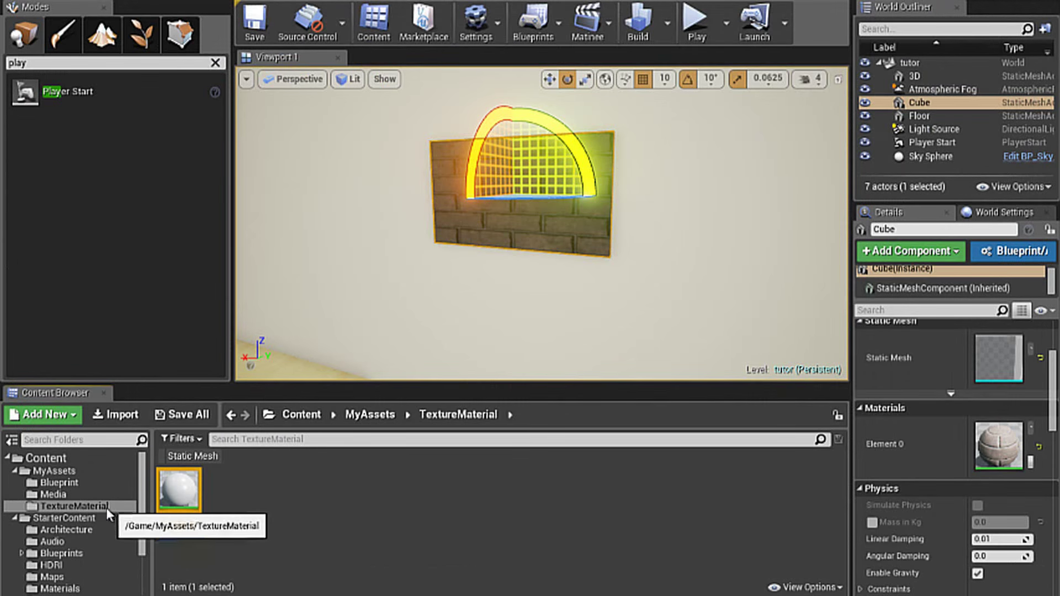
Step: Show the TextureMaterial folder, then scroll through the images in File Explorer's Immagini library
left_click(105, 505)
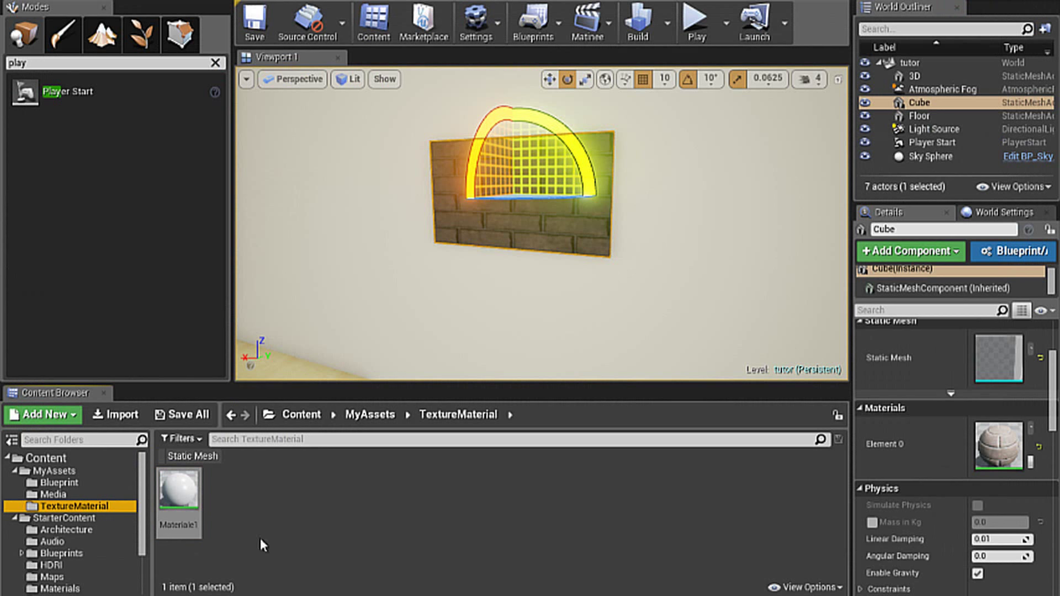
key("alt+Tab")
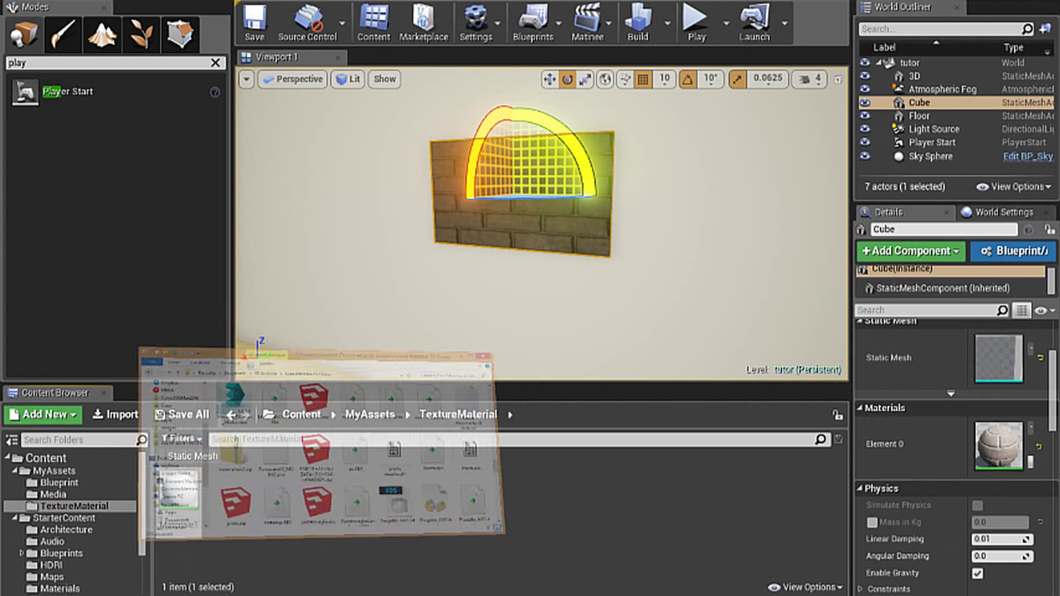
scroll(362, 335, "down", 3)
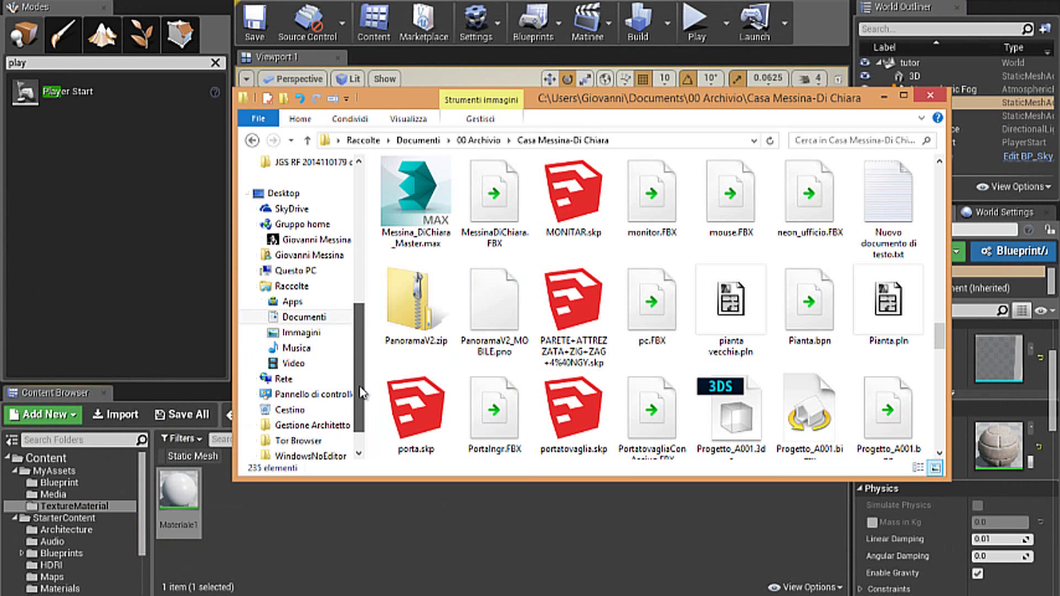
left_click(303, 332)
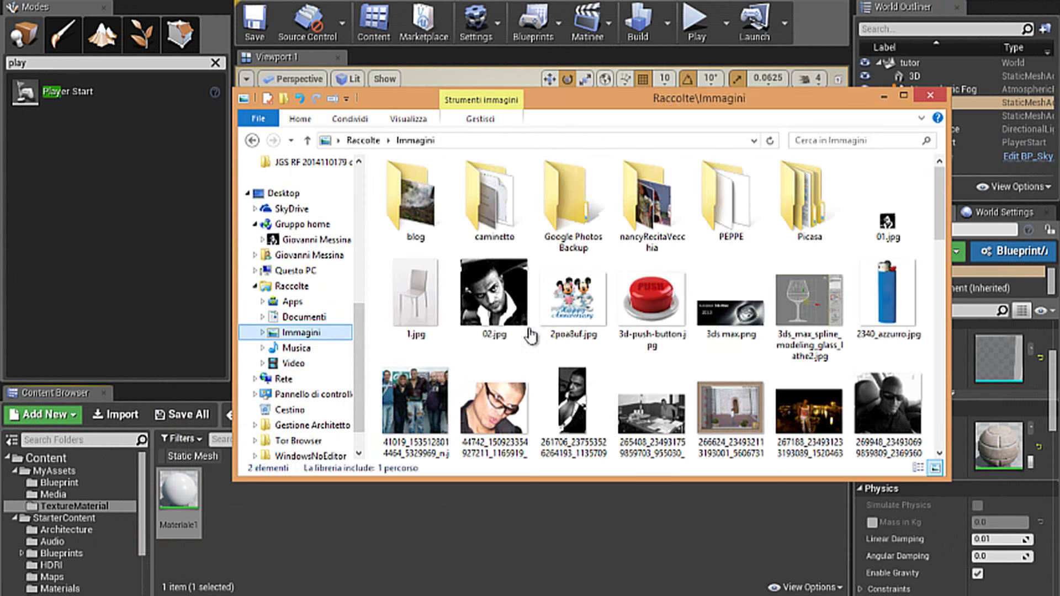
mouse_move(938, 204)
left_mouse_down()
mouse_move(949, 368)
mouse_move(952, 333)
left_mouse_up()
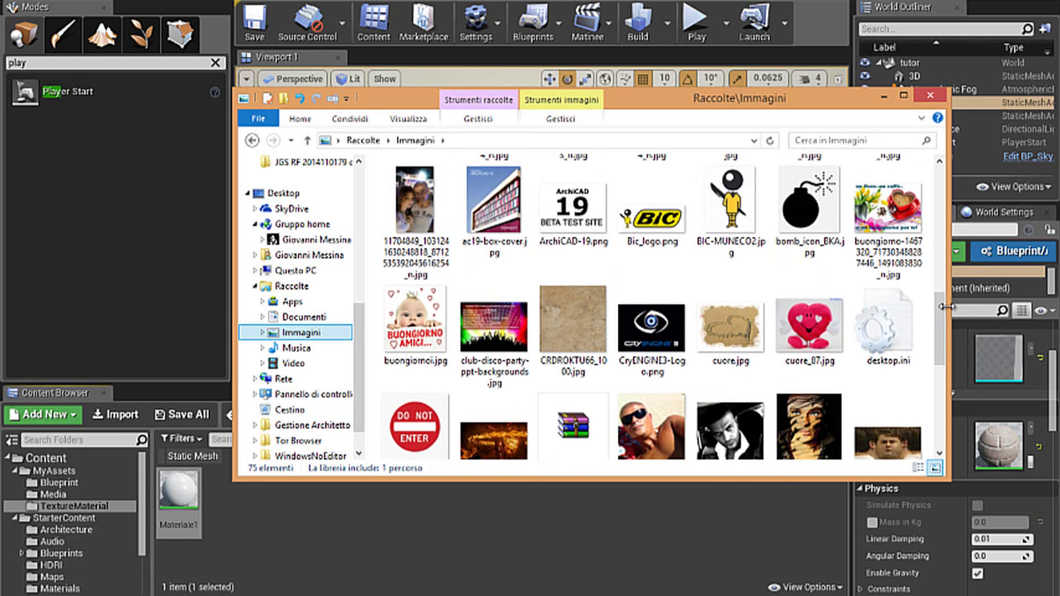
left_click_drag(940, 343, 908, 124)
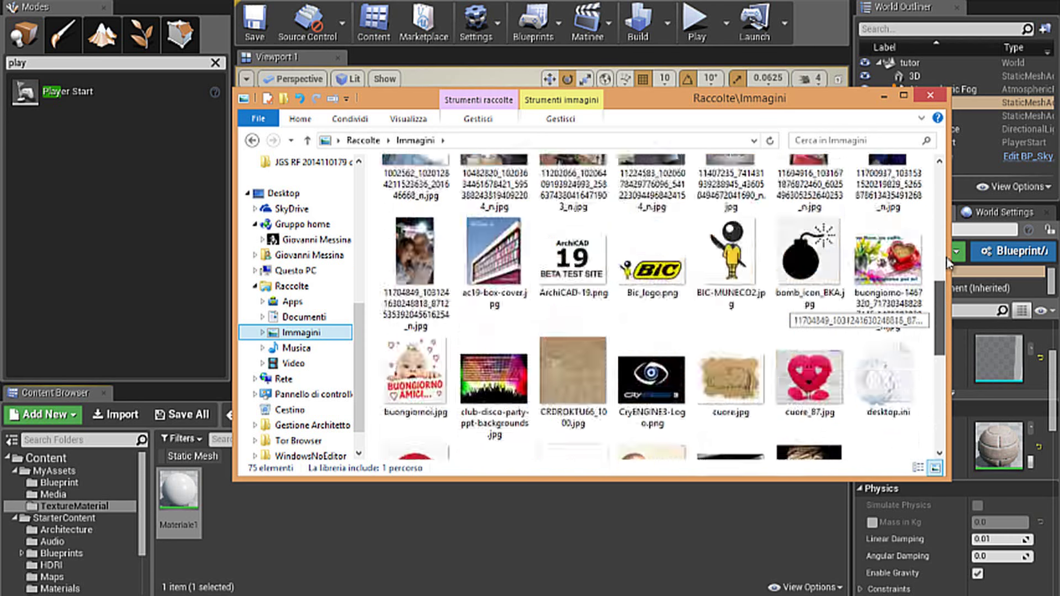
left_click(884, 97)
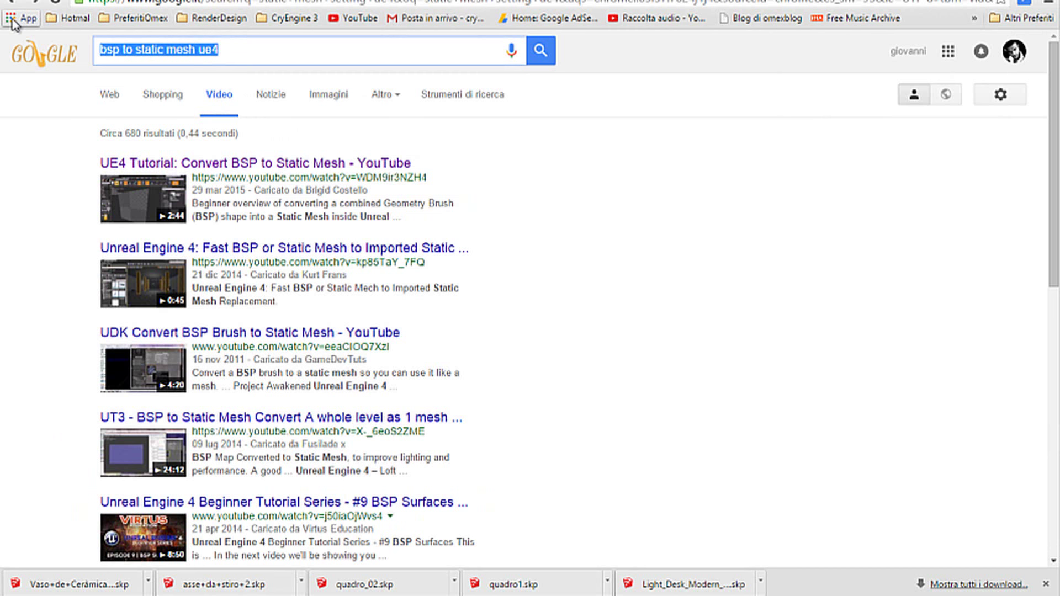
Step: Search Google Images for 'tv screen'
type("tv ")
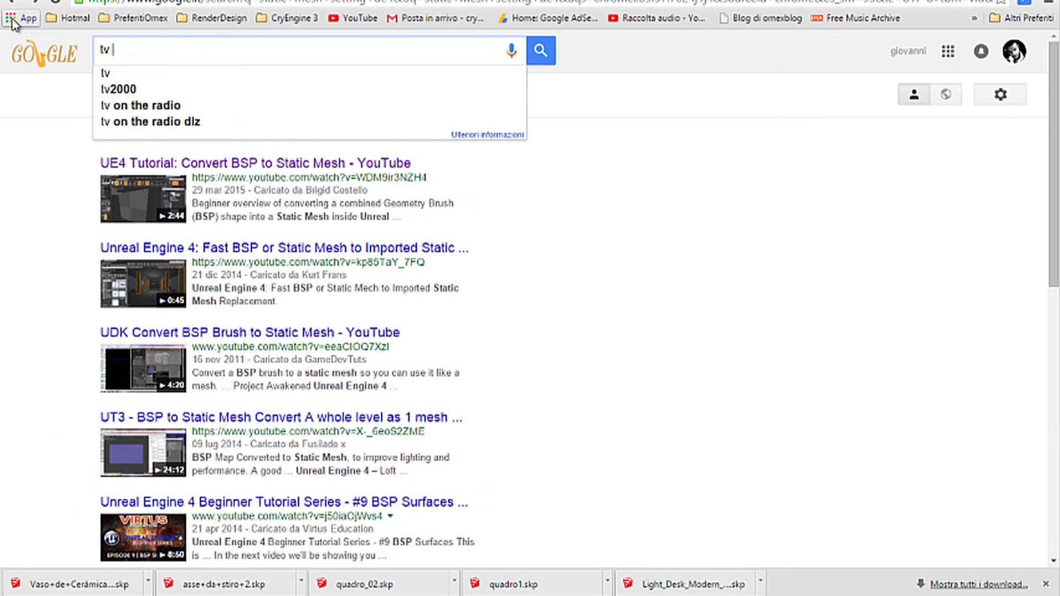
type("screen")
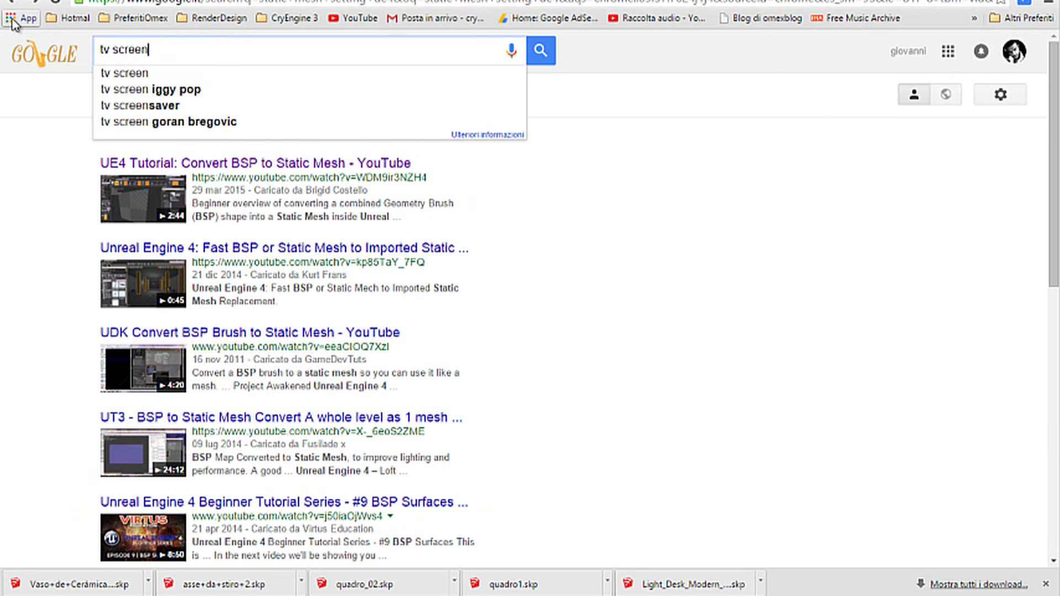
key("Return")
left_click(169, 109)
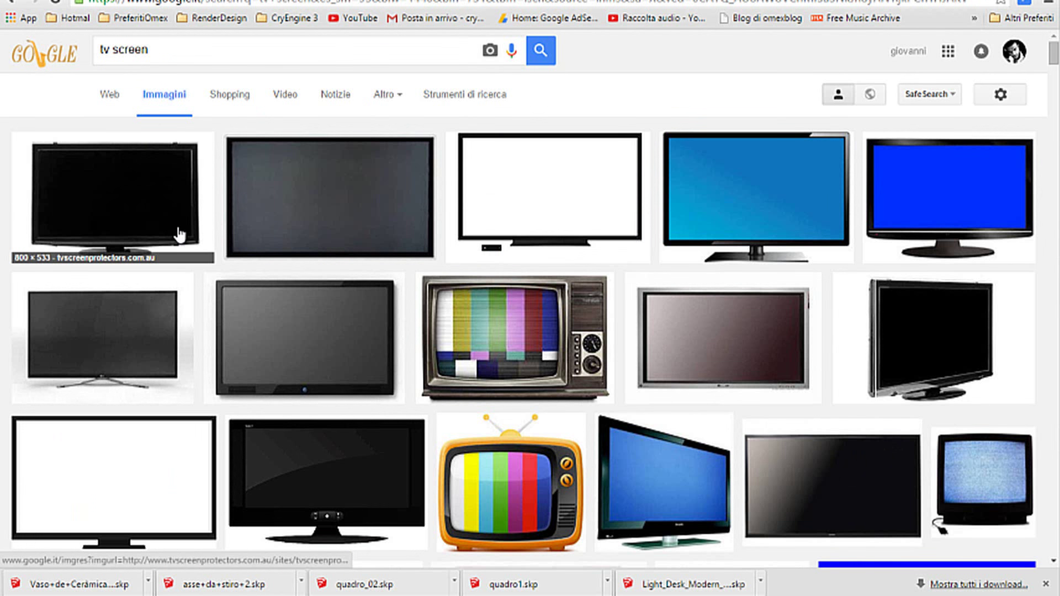
Step: Open the grey LED TV image full size and save it as tv-uniformity.jpg
left_click(351, 199)
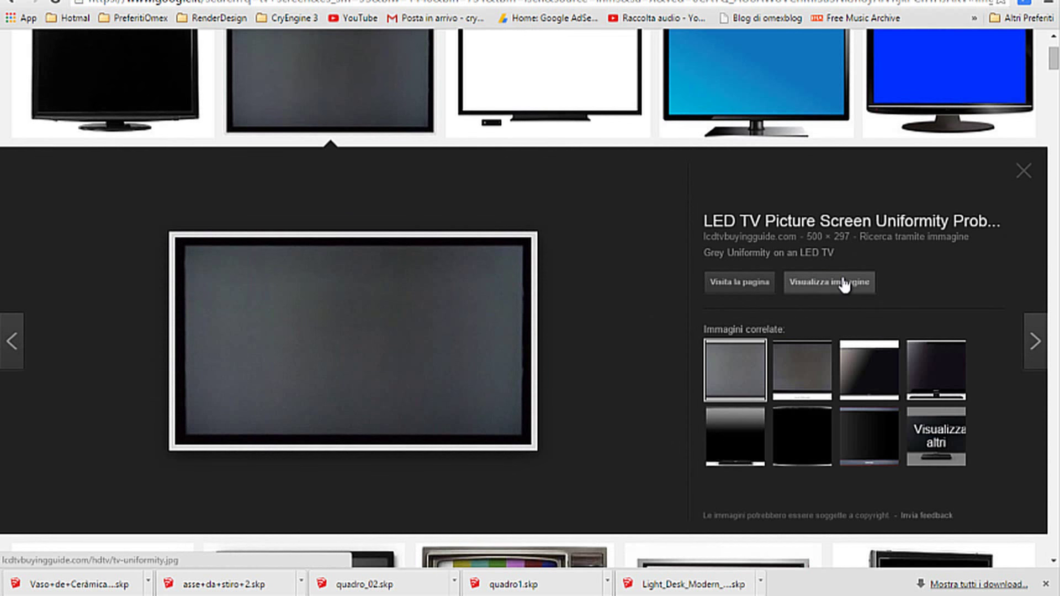
left_click(842, 278)
right_click(188, 59)
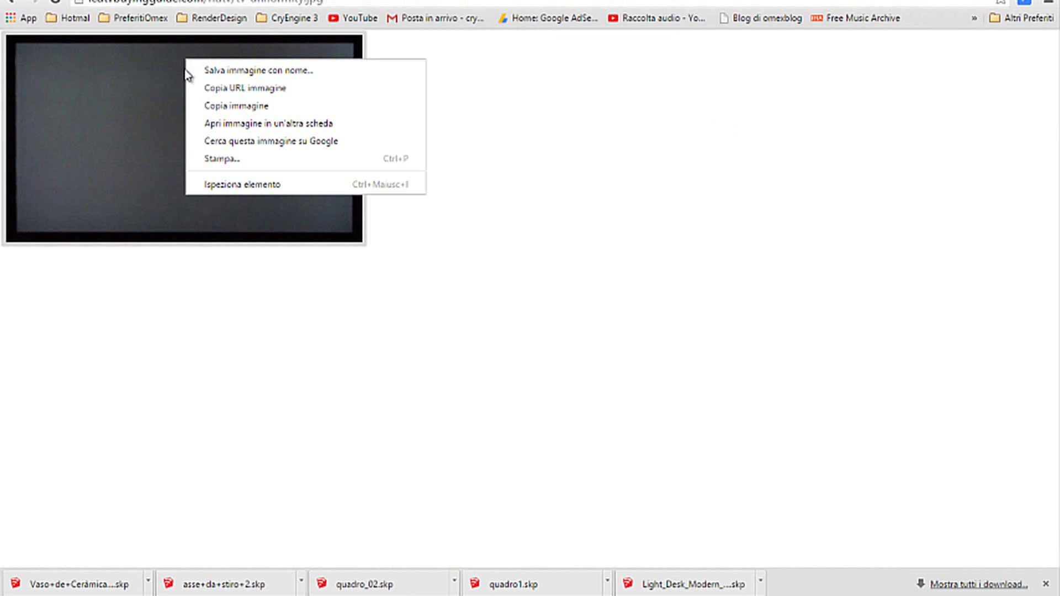
left_click(210, 74)
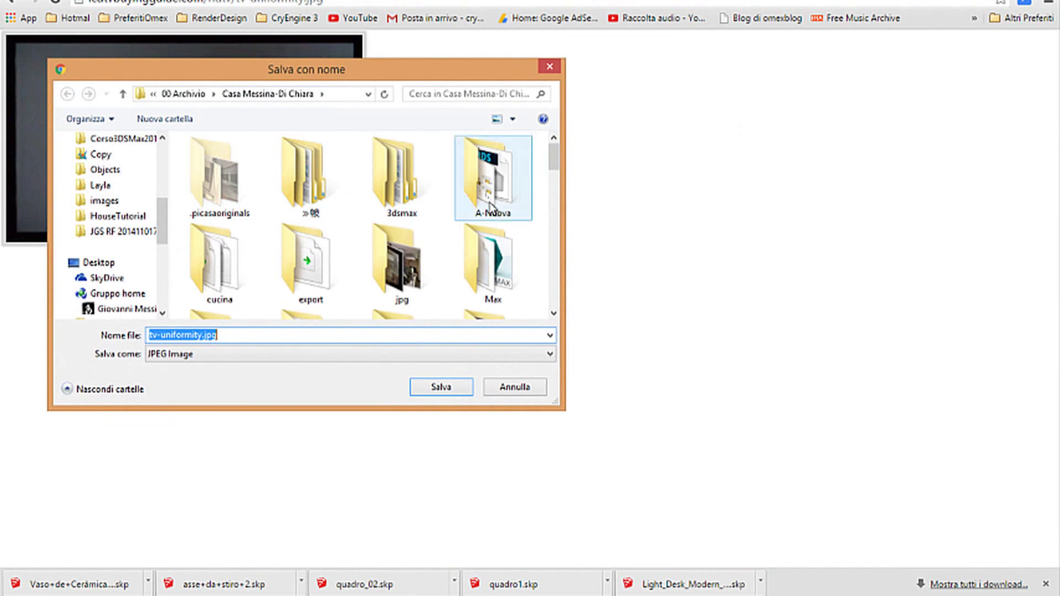
left_click(441, 386)
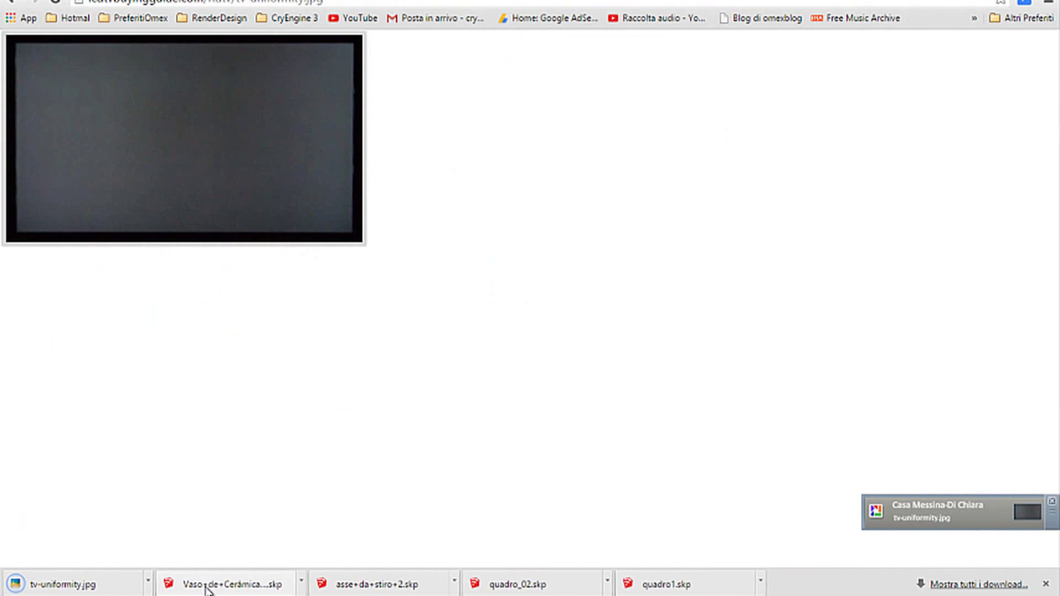
Step: Import tv-uniformity.jpg from Documenti > 00 Archivio > house project folder into TextureMaterial
key("alt+Tab")
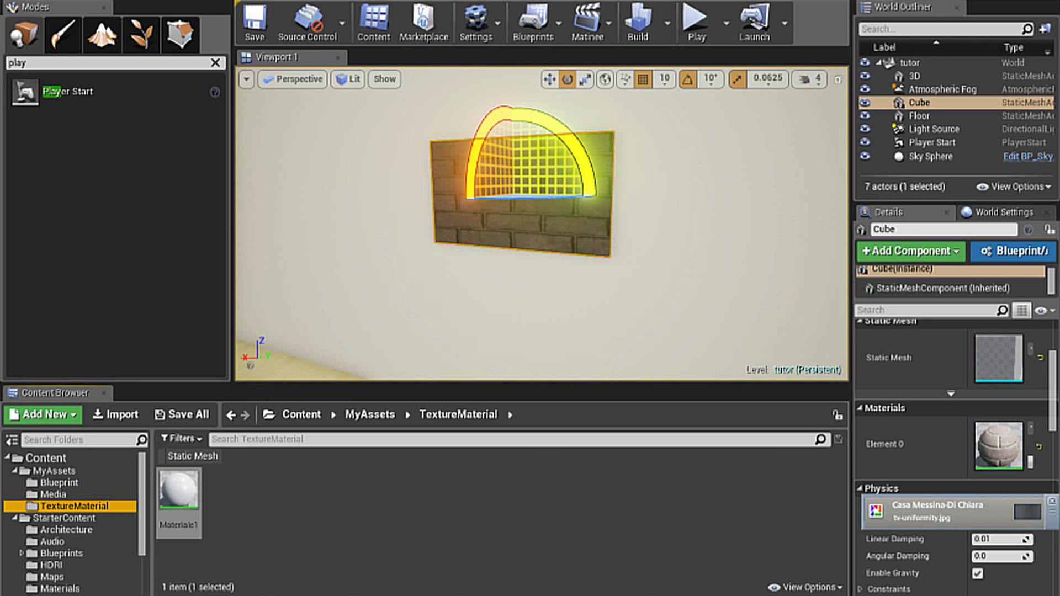
left_click(131, 418)
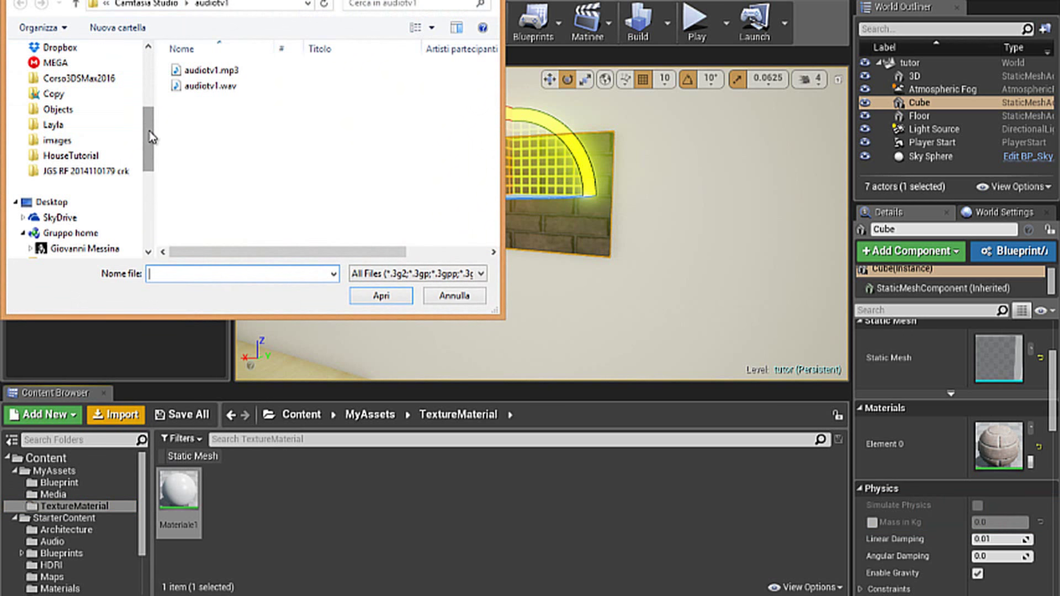
left_click_drag(148, 136, 148, 67)
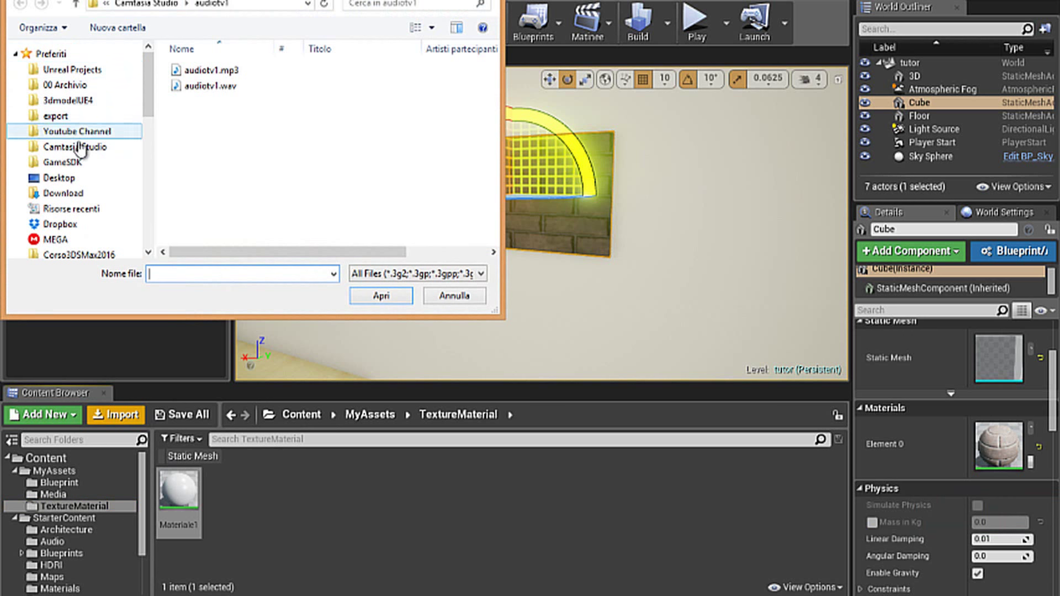
scroll(93, 205, "down", 10)
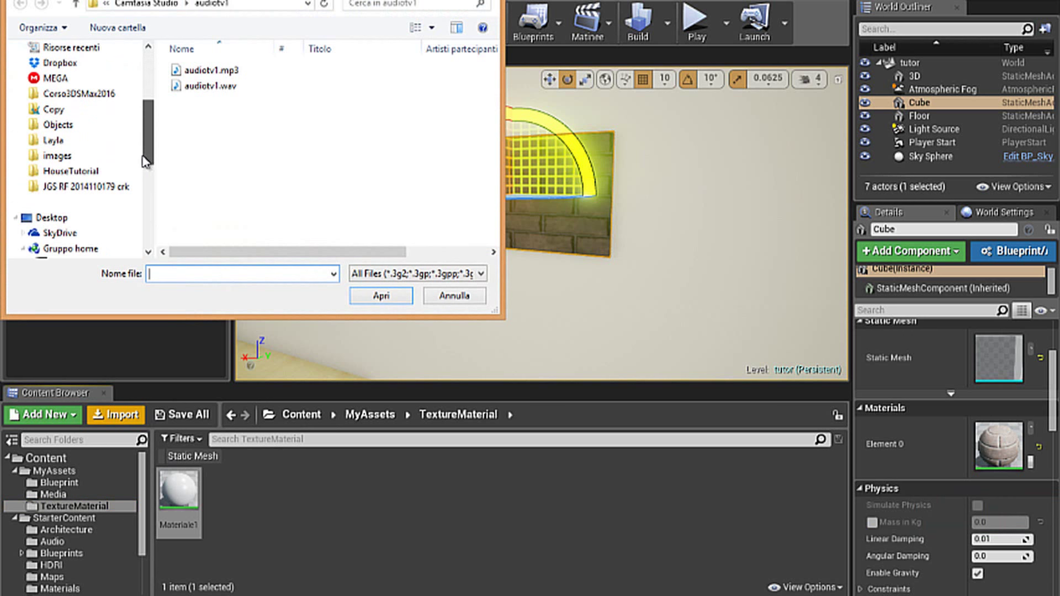
left_click(93, 205)
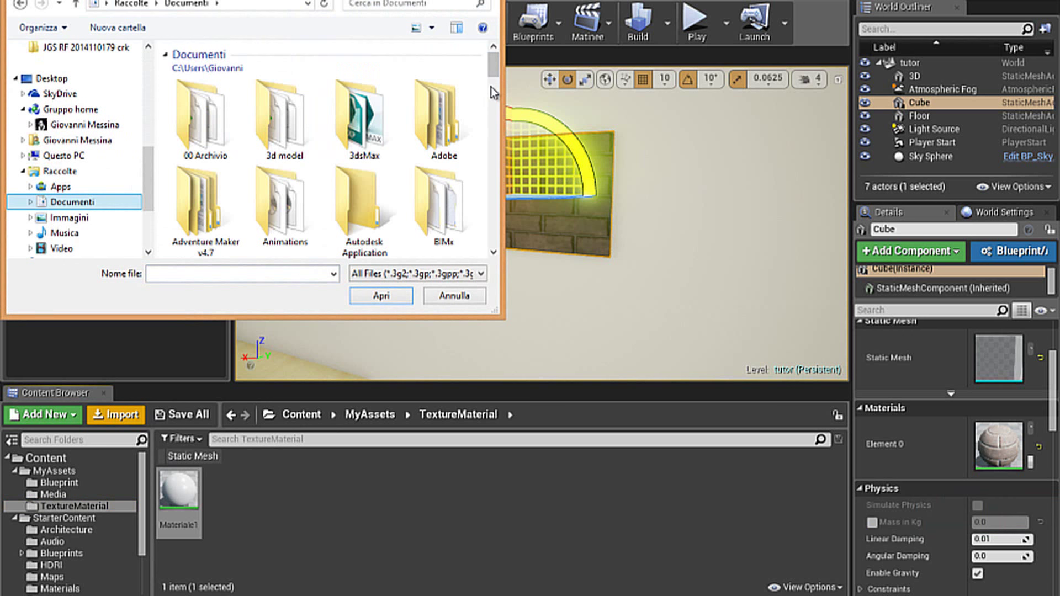
double_click(202, 118)
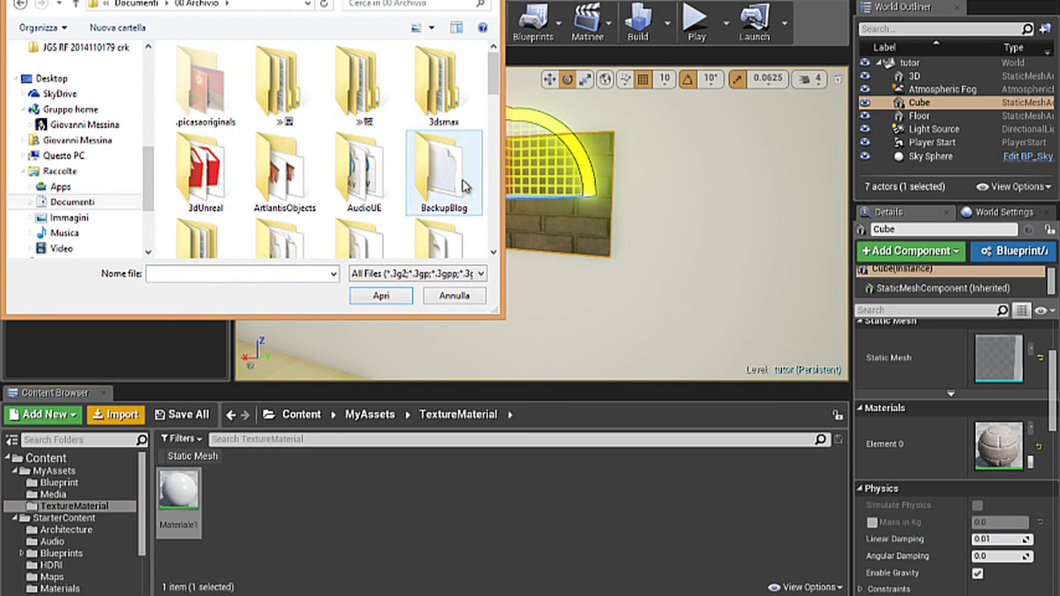
scroll(495, 84, "down", 3)
double_click(365, 160)
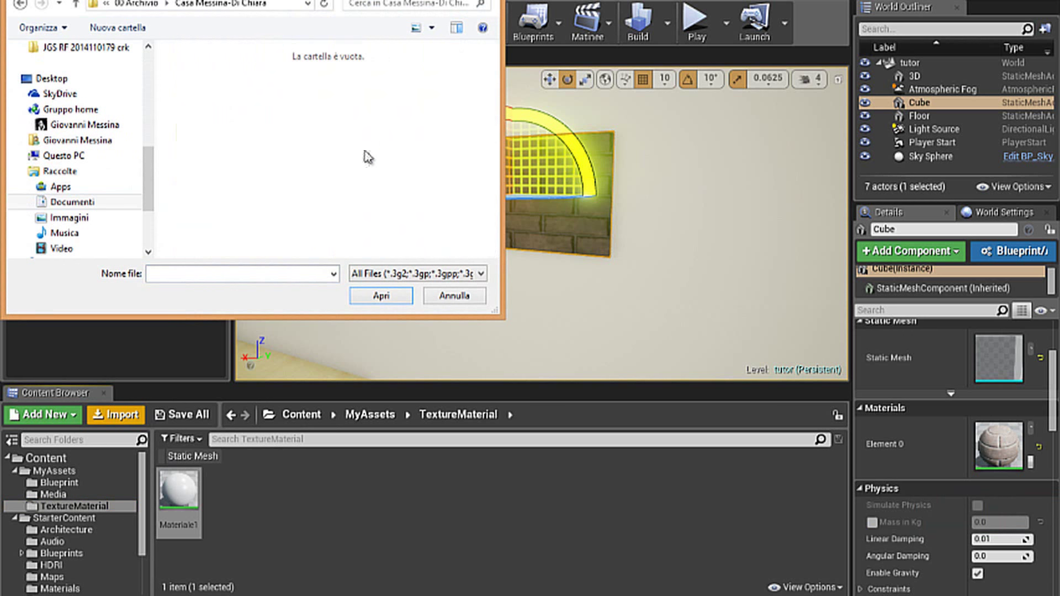
scroll(442, 133, "down", 1)
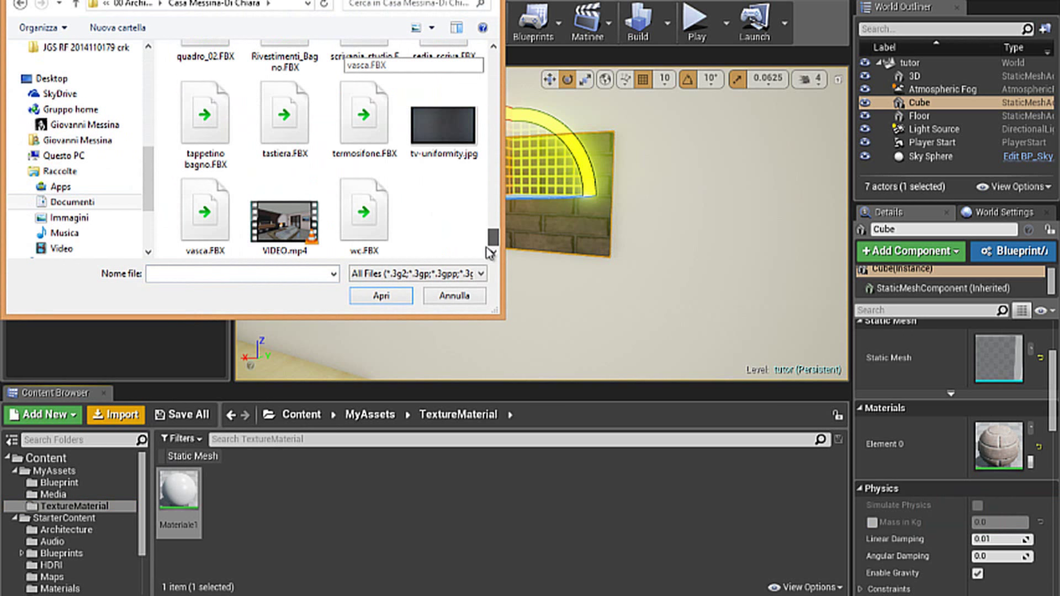
double_click(441, 134)
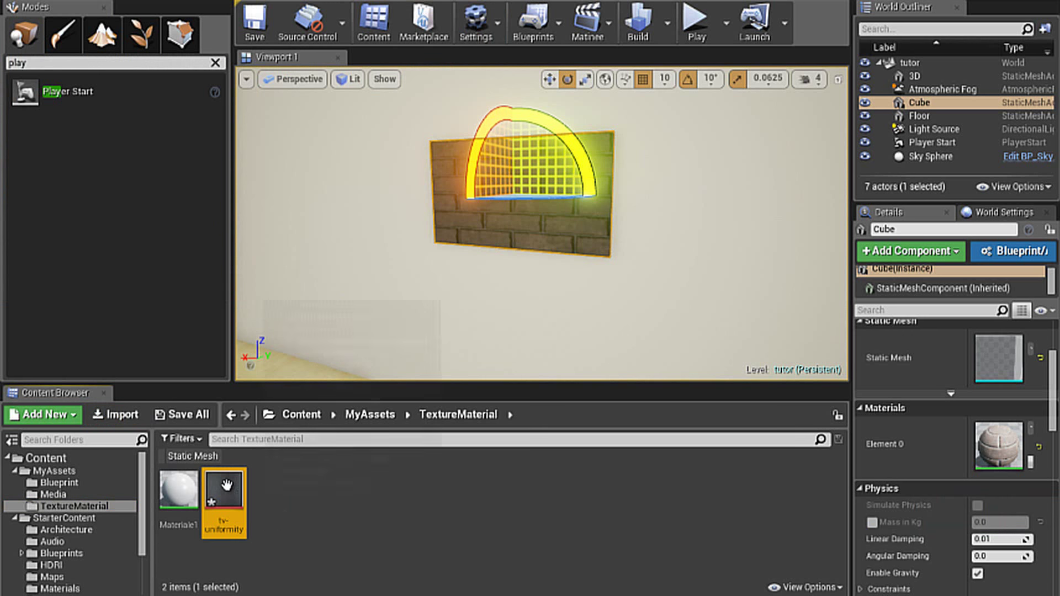
right_click(226, 500)
Step: Create tv-uniformity_Mat from the tv-uniformity texture and apply it to the wall cube
left_click(288, 107)
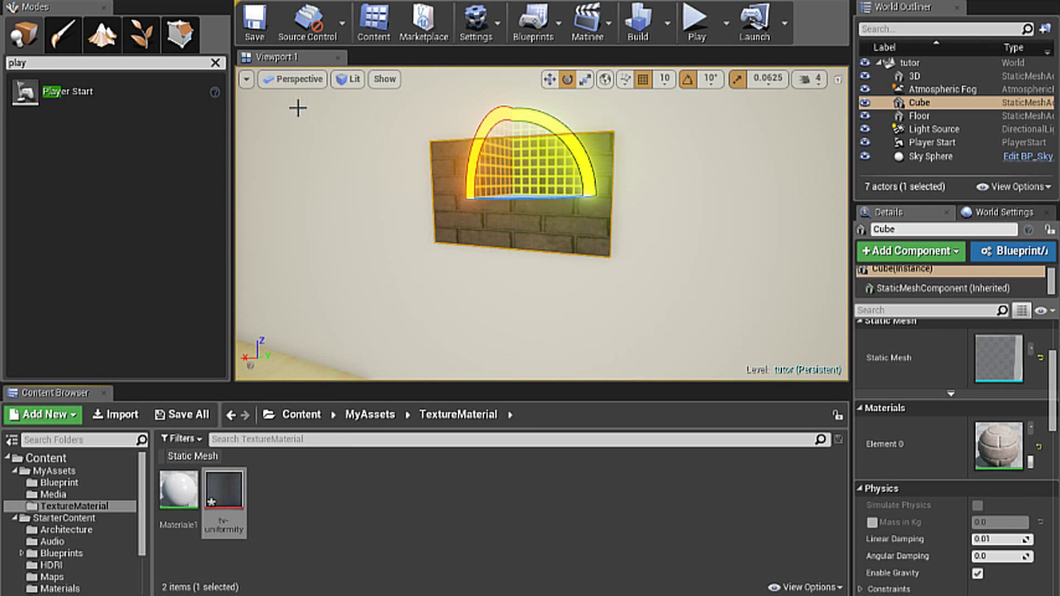
key("Return")
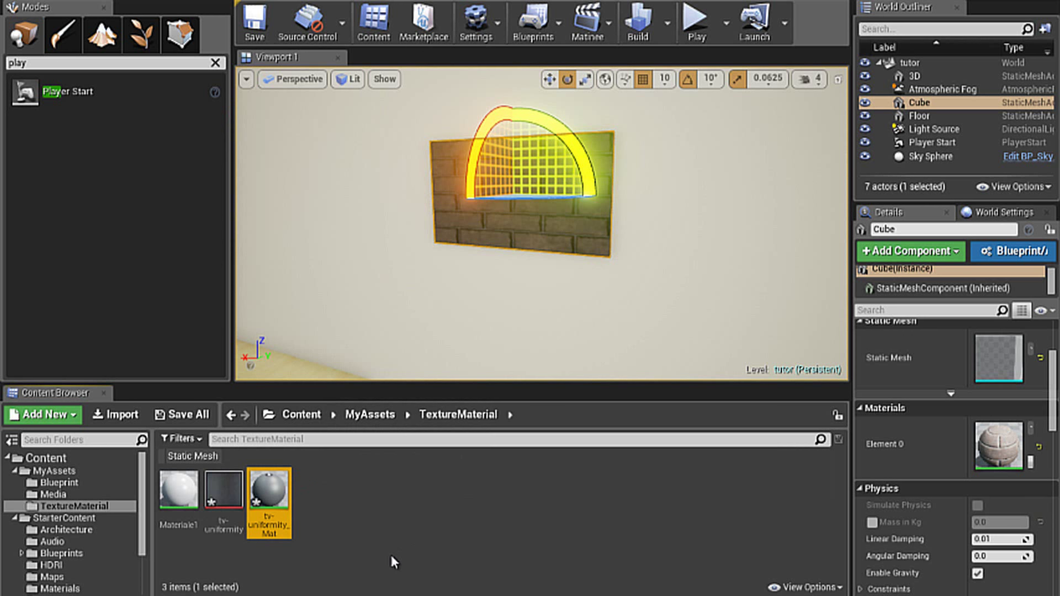
mouse_move(269, 493)
left_mouse_down()
mouse_move(553, 218)
mouse_move(511, 221)
left_mouse_up()
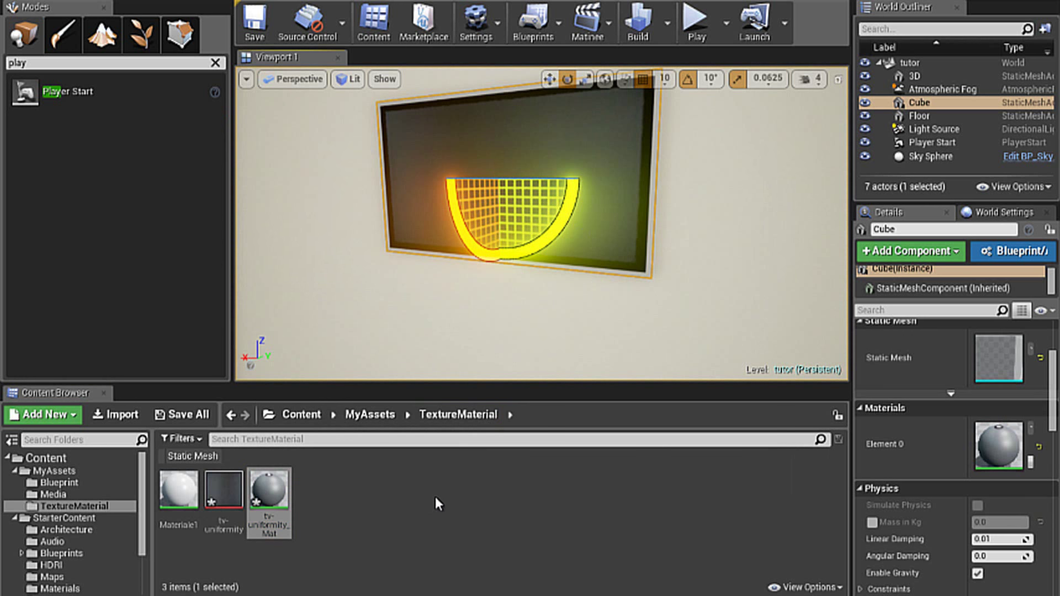
Step: Wire a Constant node of 0 into tv-uniformity_Mat's Roughness and save the material
double_click(268, 492)
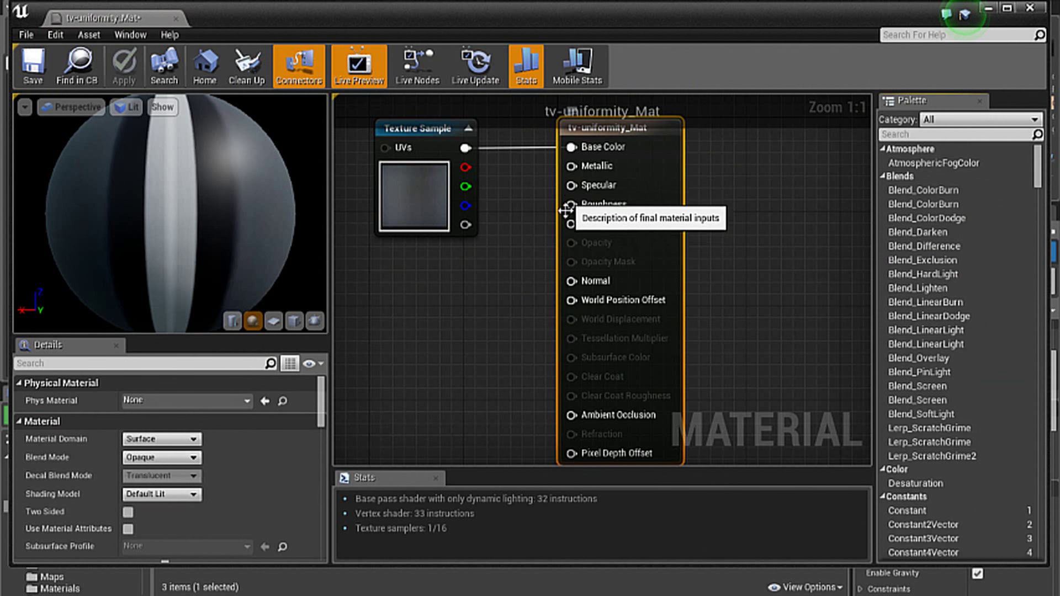
left_click_drag(571, 205, 438, 383)
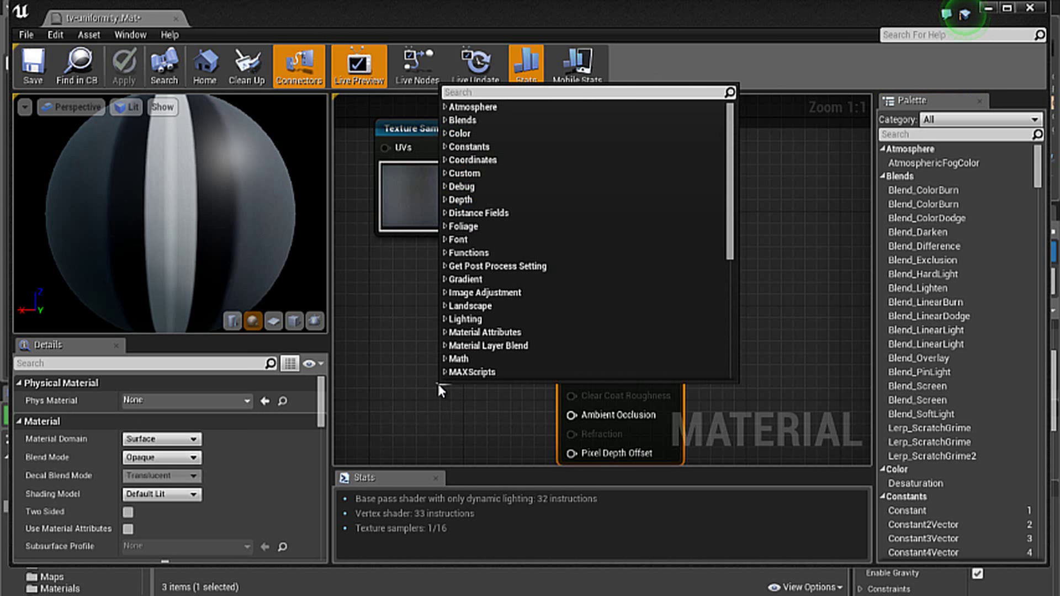
left_click(457, 147)
left_click(457, 160)
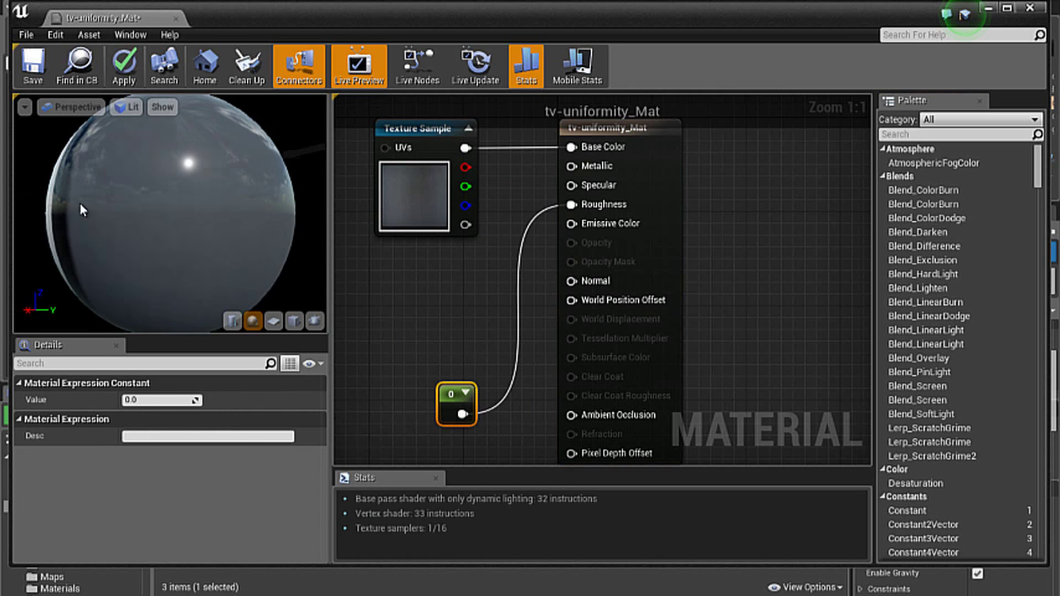
left_click(33, 66)
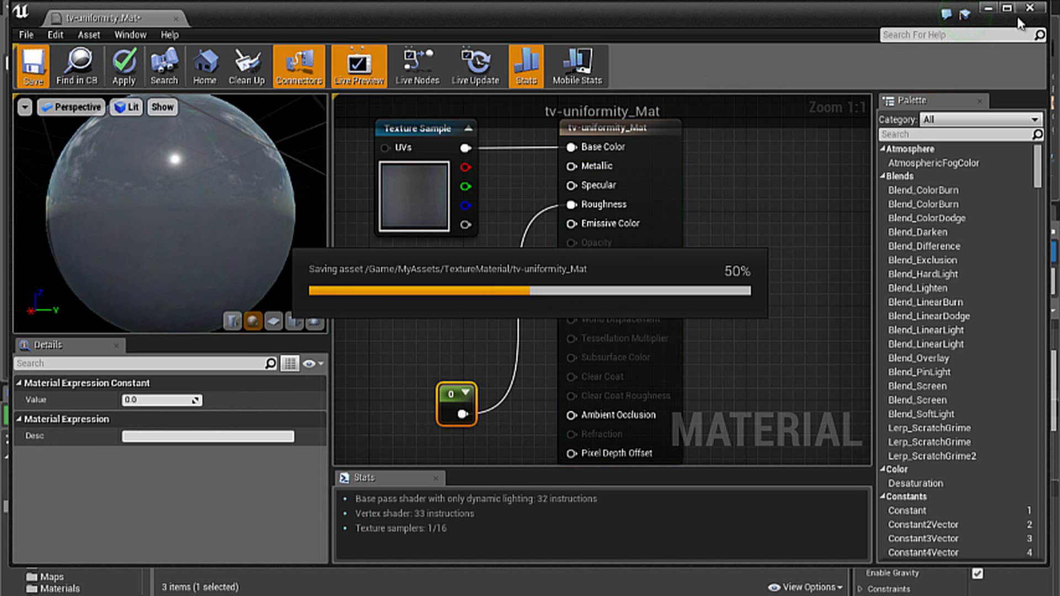
Step: Leave the Material Editor, face the TV in the viewport, and open the Level Blueprint
left_click(1037, 12)
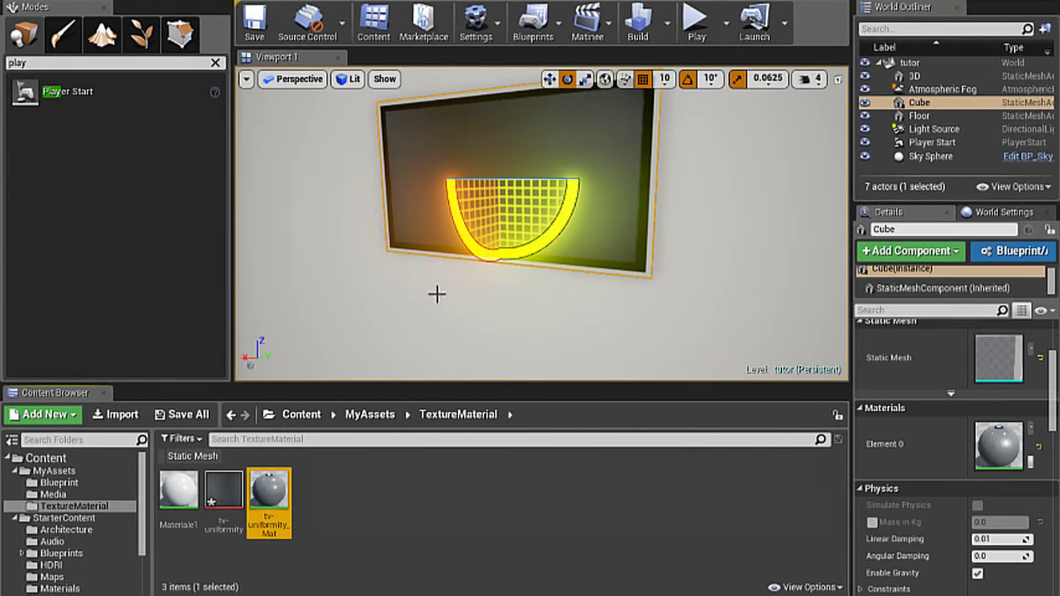
mouse_move(530, 220)
left_mouse_down("alt")
mouse_move(540, 245)
mouse_move(438, 259)
mouse_move(482, 259)
left_mouse_up("alt")
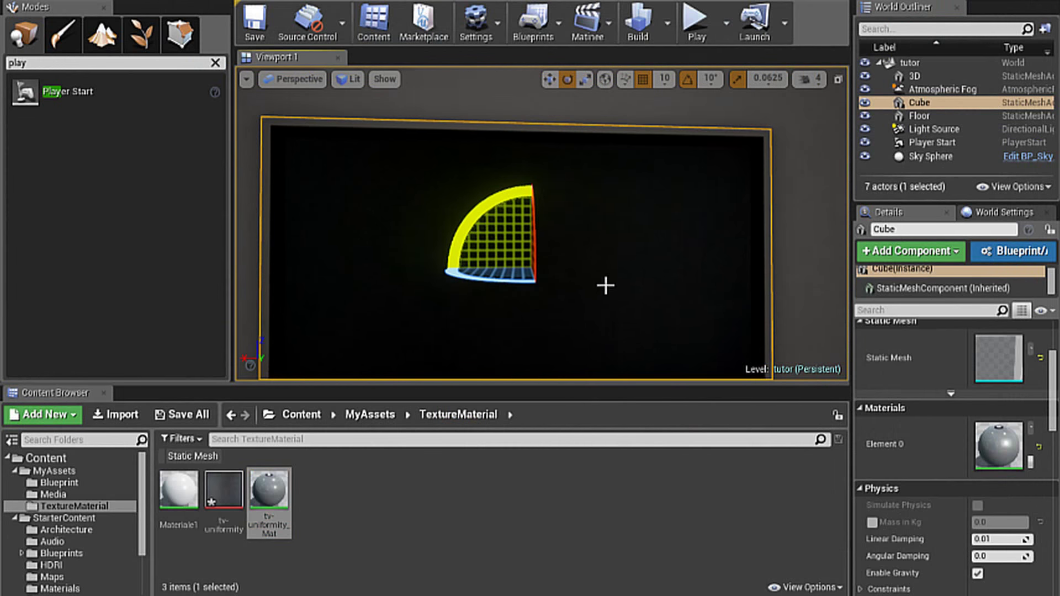
left_click(533, 25)
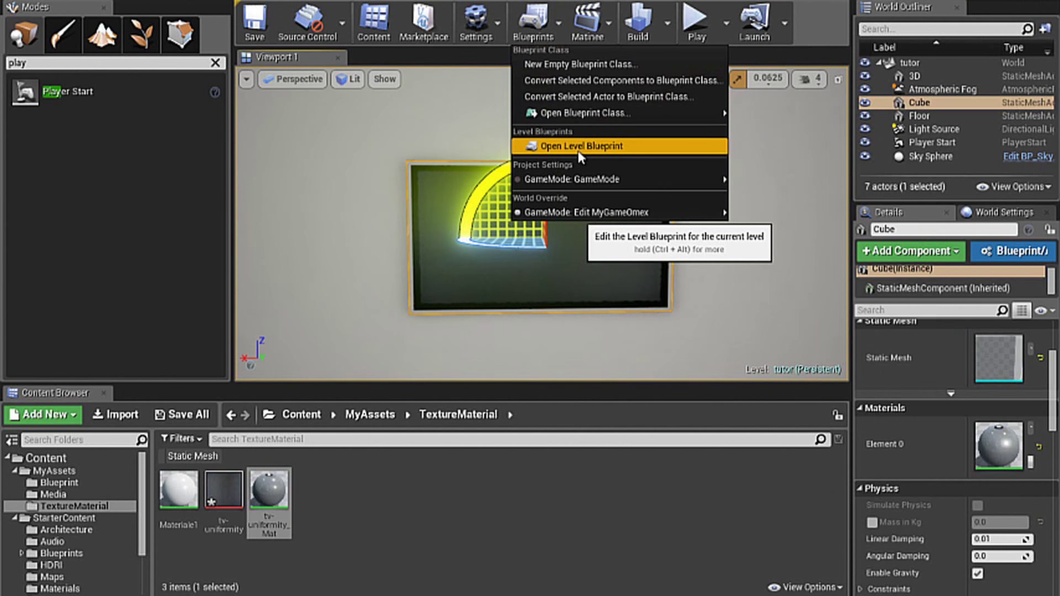
left_click(576, 150)
scroll(265, 276, "up", 1)
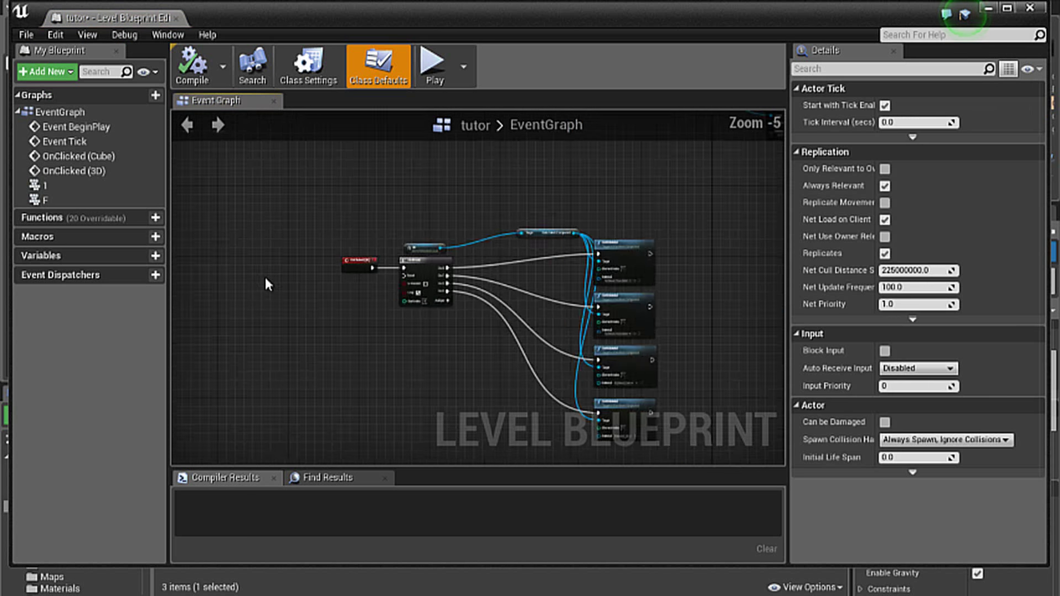
Step: Break the links from MultiGate Out 2, Out 3 and Out 4 to their Set Material nodes
scroll(265, 276, "up", 2)
scroll(301, 367, "down", 4)
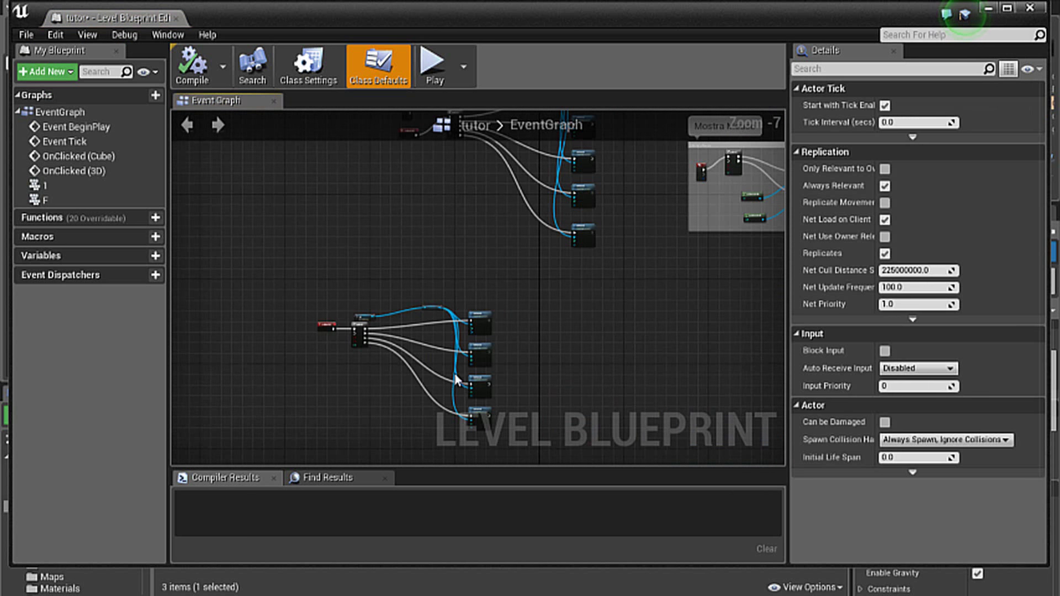
scroll(456, 379, "down", 2)
scroll(442, 189, "up", 2)
scroll(441, 190, "up", 3)
scroll(419, 253, "up", 2)
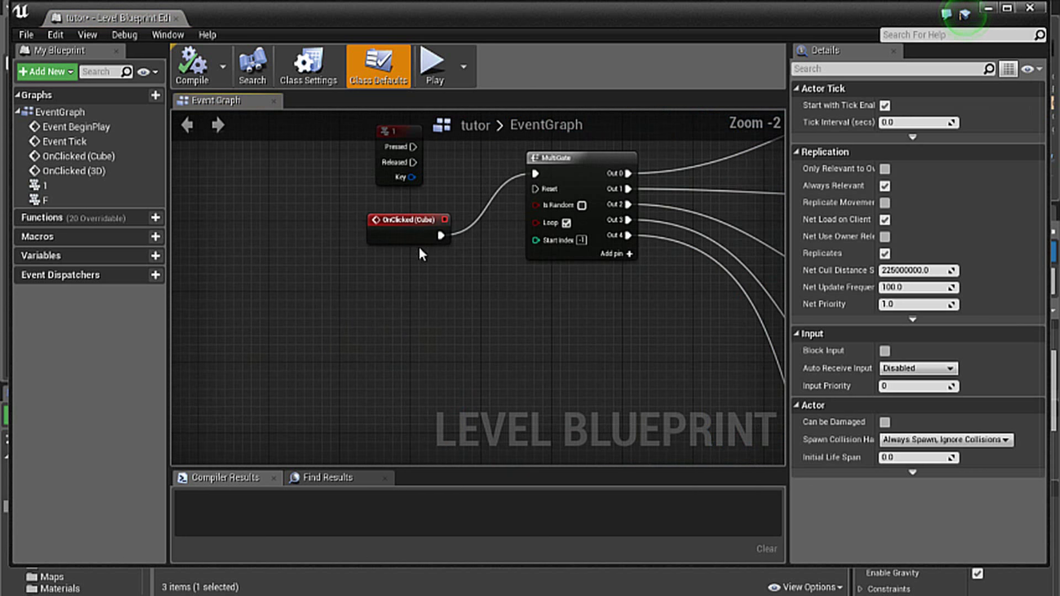
scroll(418, 250, "down", 1)
scroll(409, 176, "up", 1)
scroll(436, 243, "down", 1)
scroll(445, 224, "down", 2)
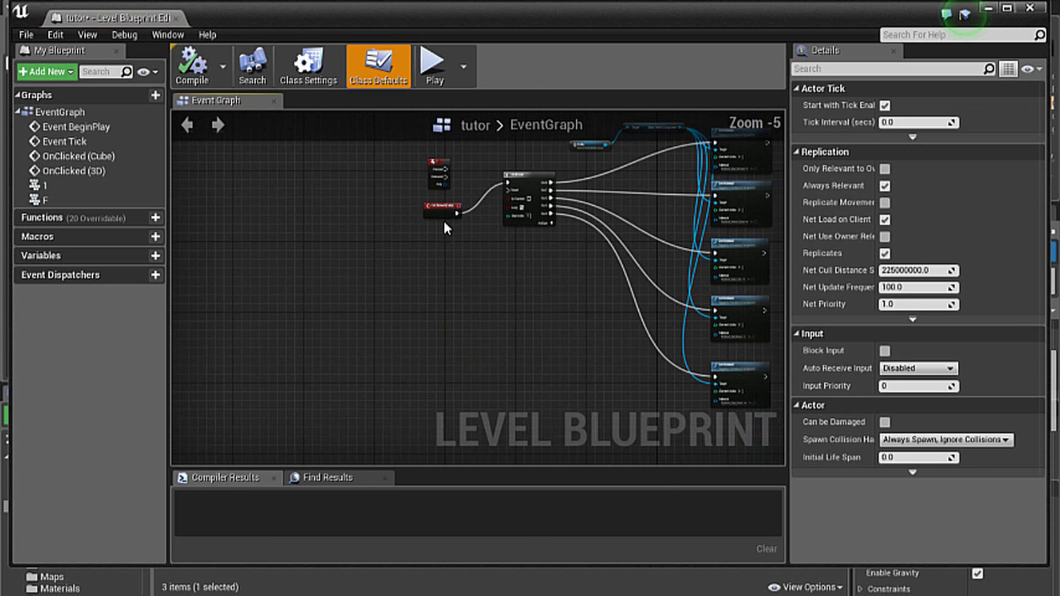
scroll(461, 251, "down", 1)
scroll(470, 202, "up", 2)
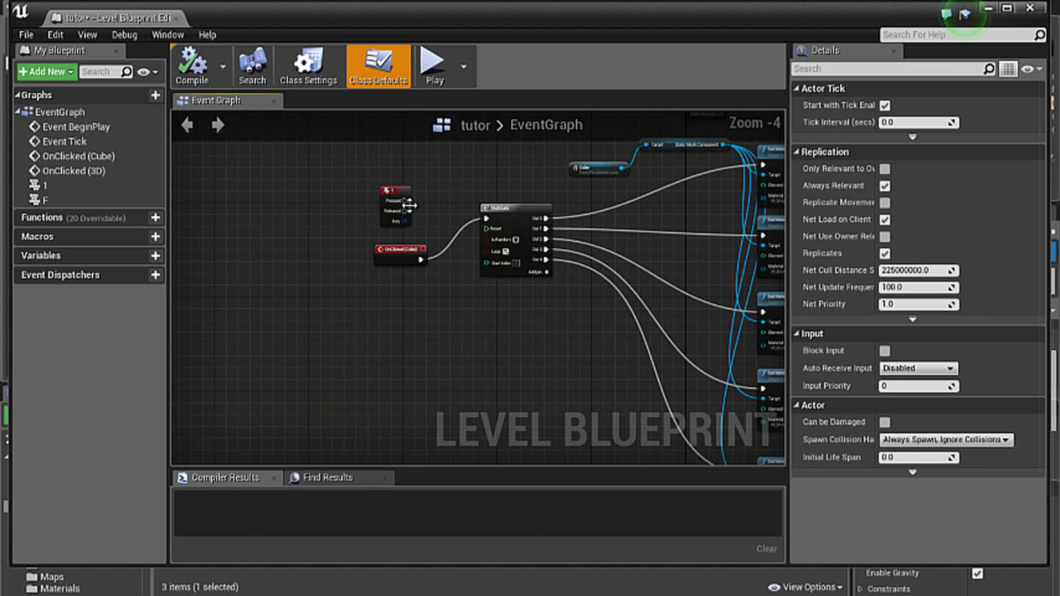
scroll(325, 164, "down", 1)
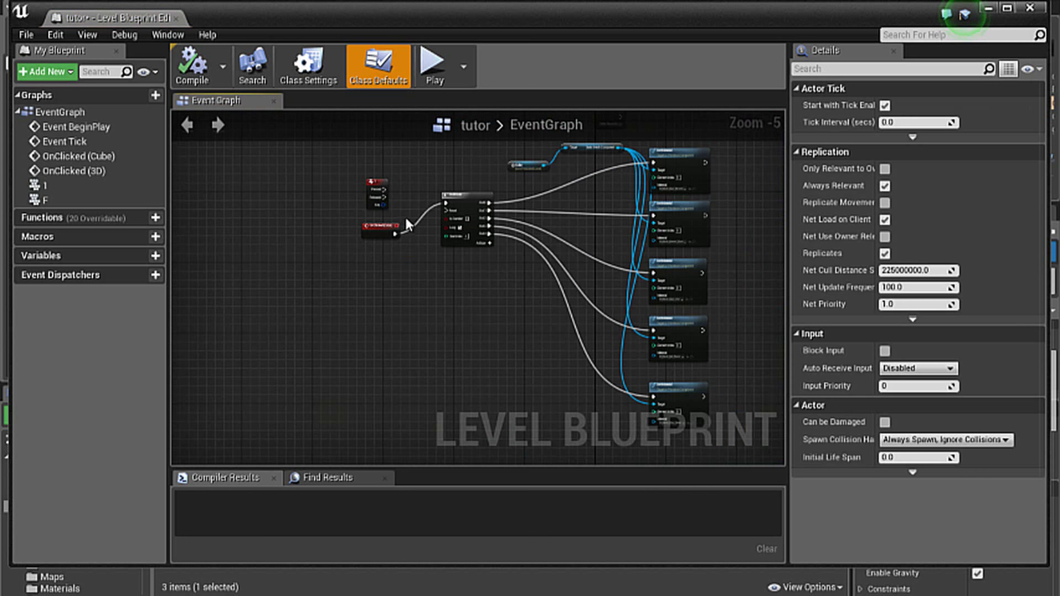
scroll(486, 236, "up", 1)
scroll(435, 219, "up", 2)
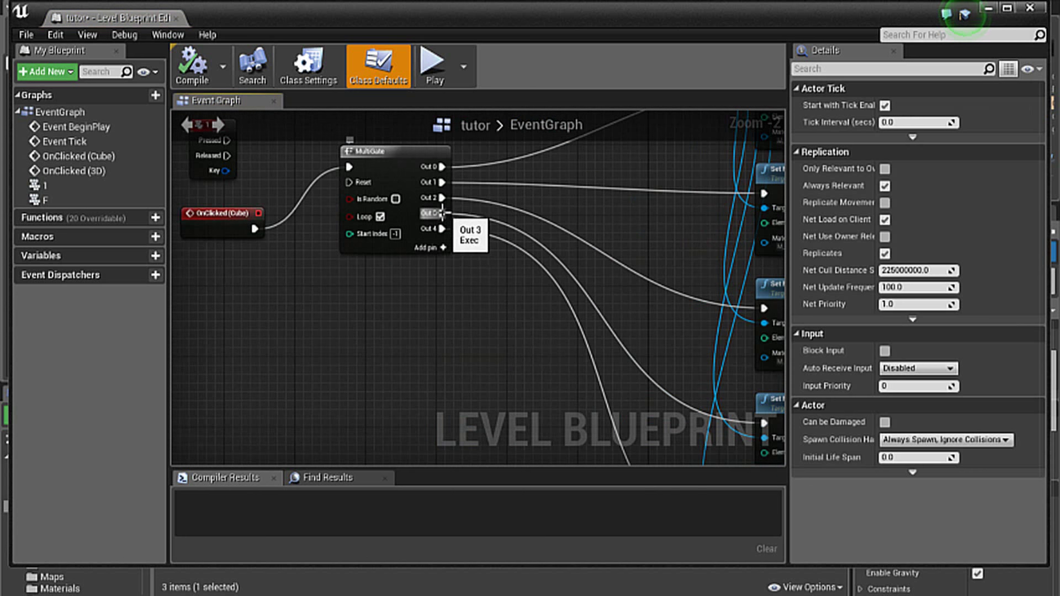
right_click(444, 197)
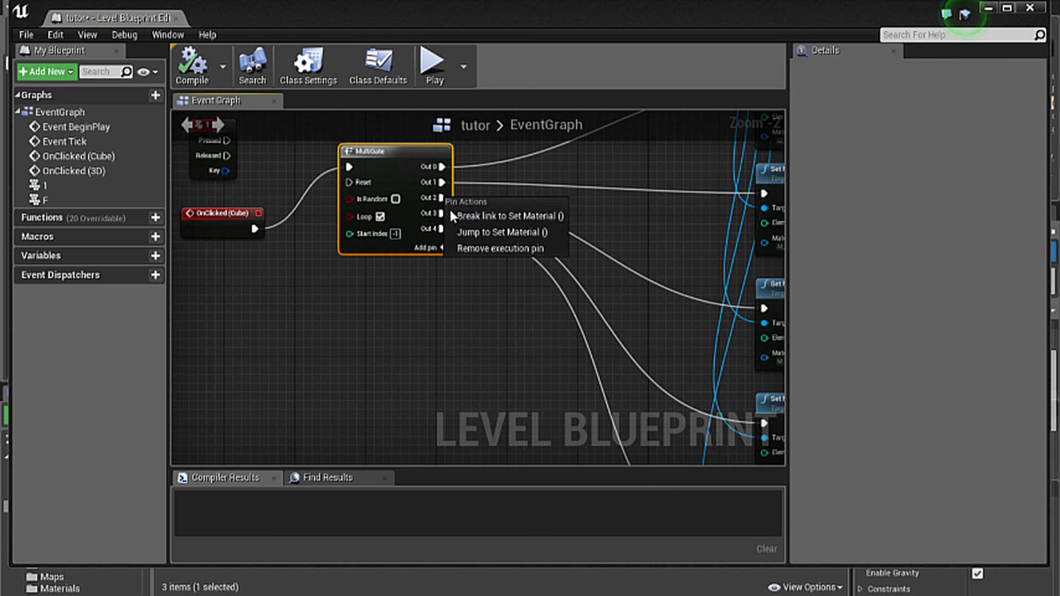
left_click(469, 216)
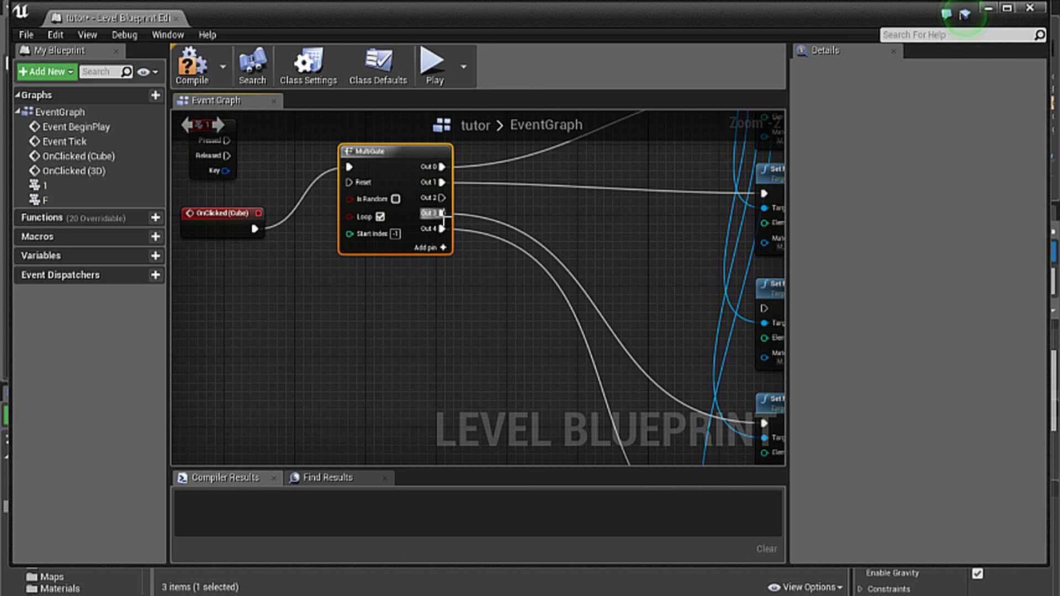
right_click(443, 214)
left_click(464, 230)
right_click(444, 230)
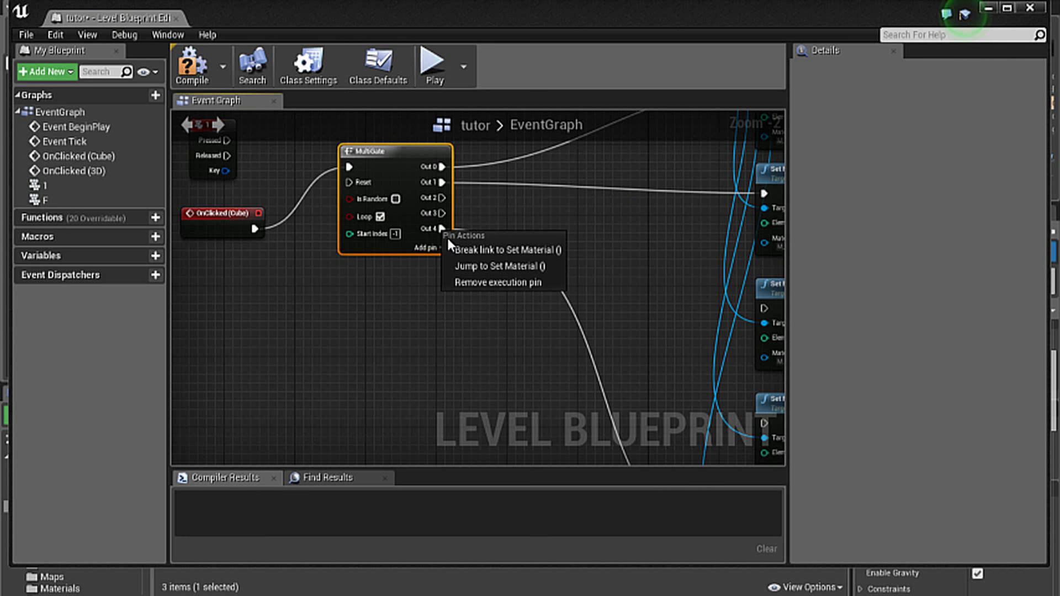
left_click(461, 249)
Step: Remove the three extra execution pins so the MultiGate keeps only Out 0 and Out 1
scroll(439, 326, "down", 2)
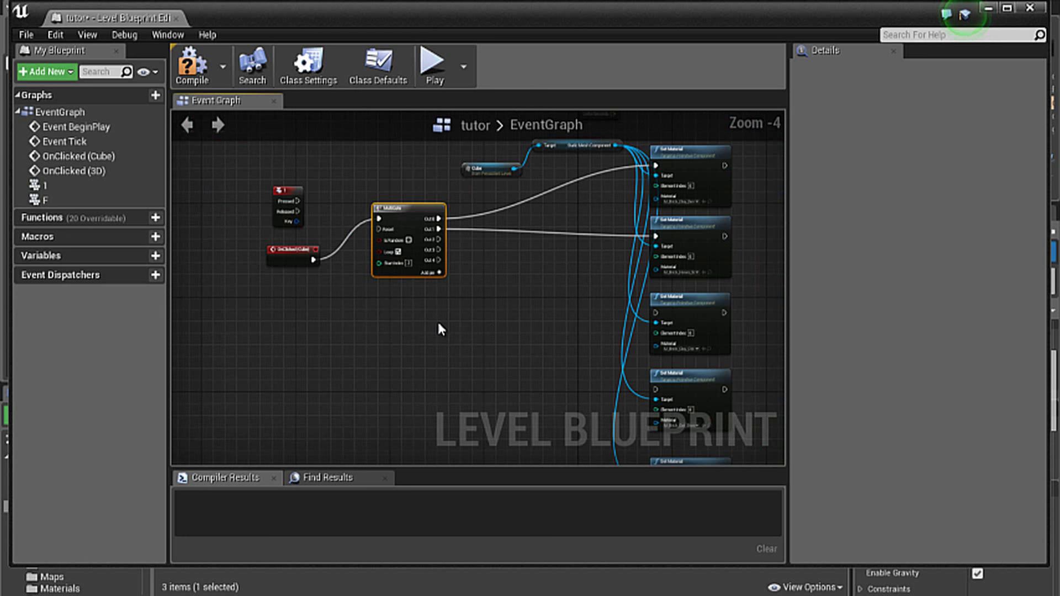
scroll(439, 243, "up", 3)
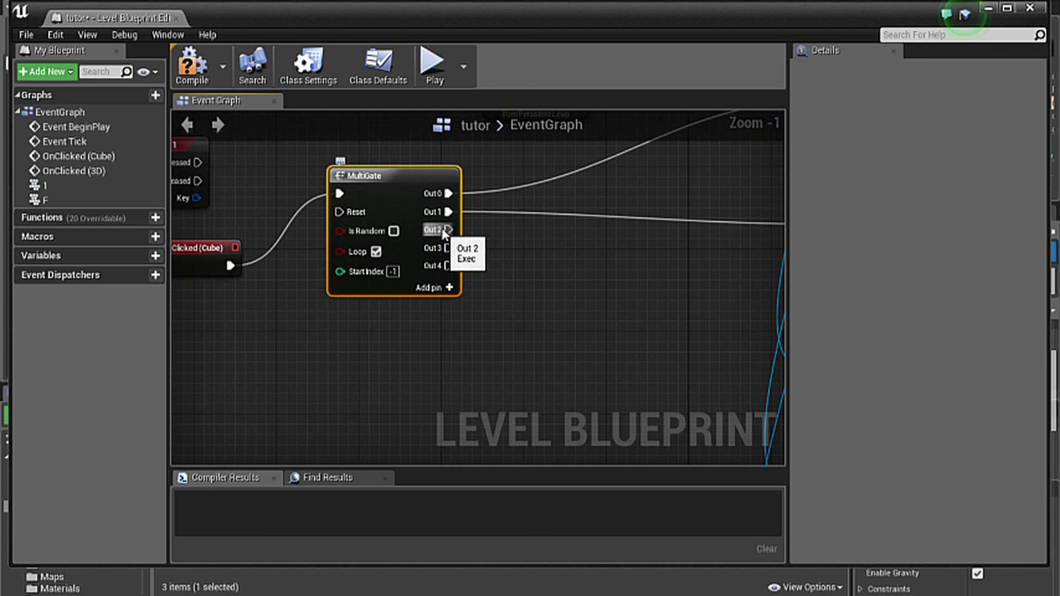
right_click(445, 232)
left_click(486, 250)
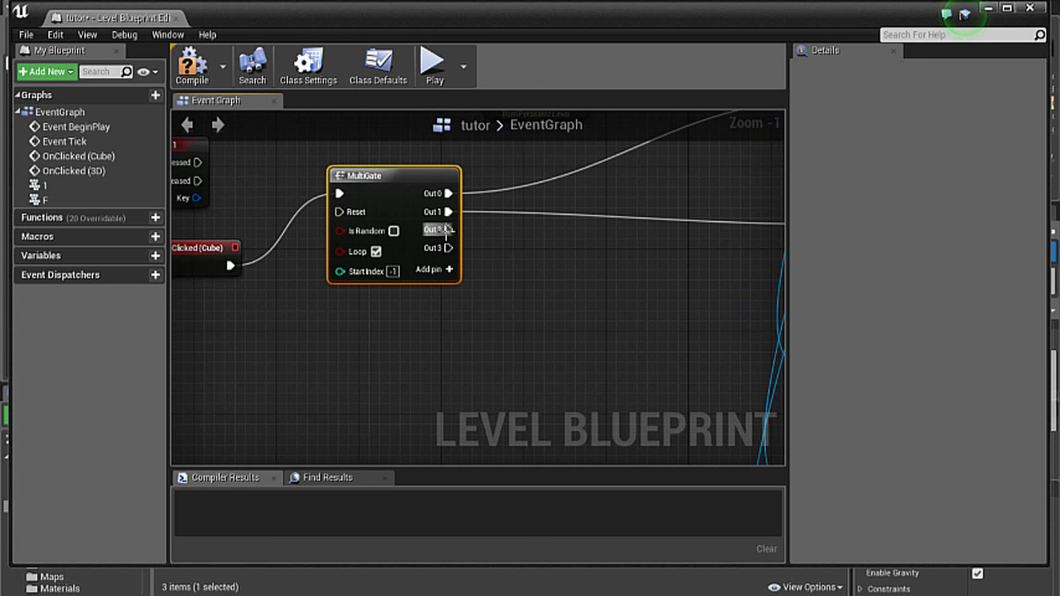
right_click(446, 231)
left_click(461, 249)
right_click(447, 231)
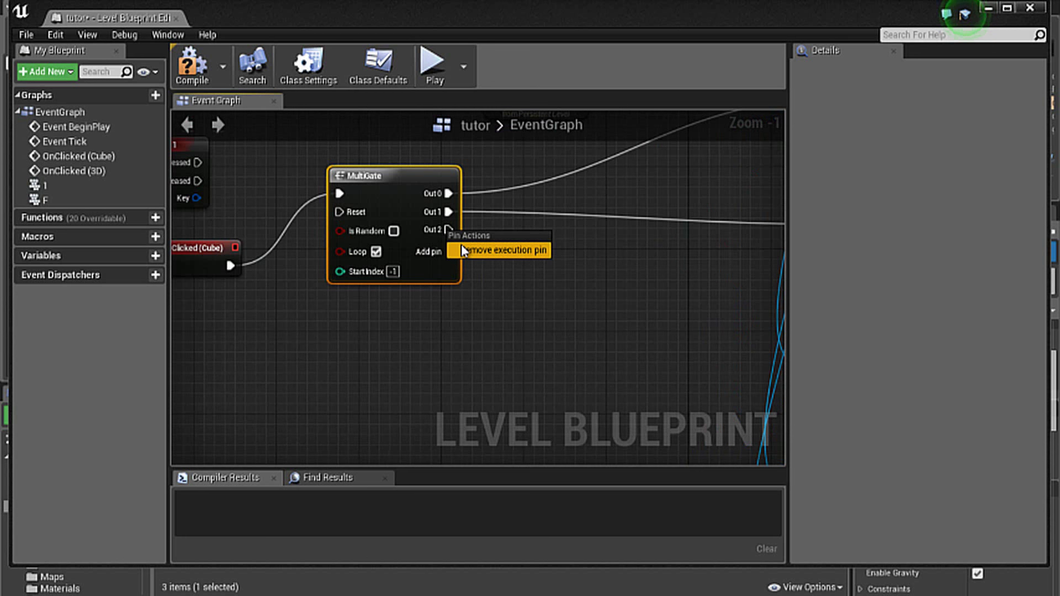
left_click(462, 249)
scroll(368, 270, "down", 3)
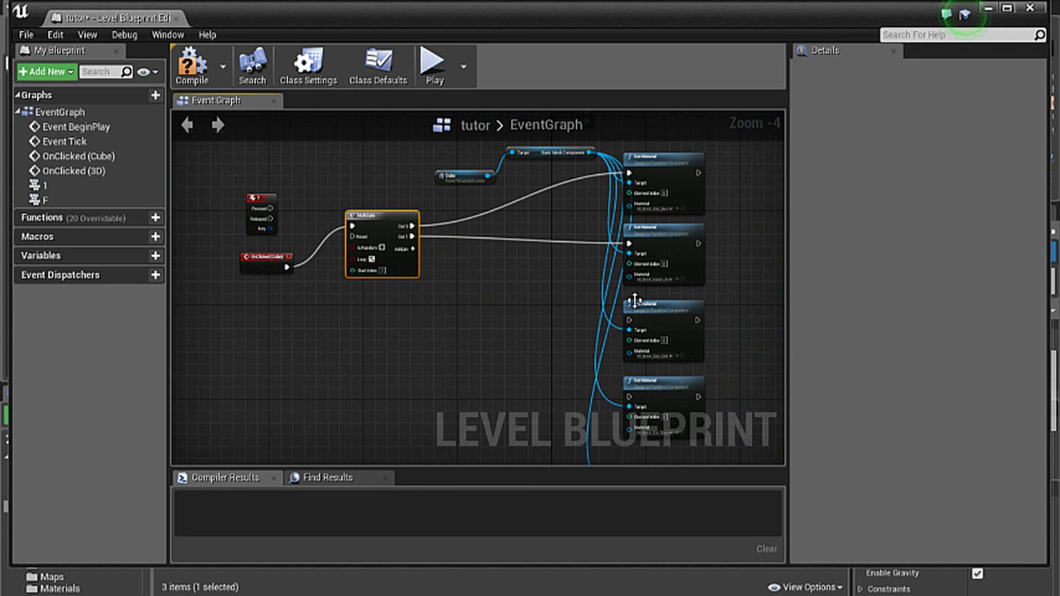
Step: Delete the three unused lower Set Material nodes
scroll(439, 210, "down", 1)
left_click_drag(679, 308, 603, 415)
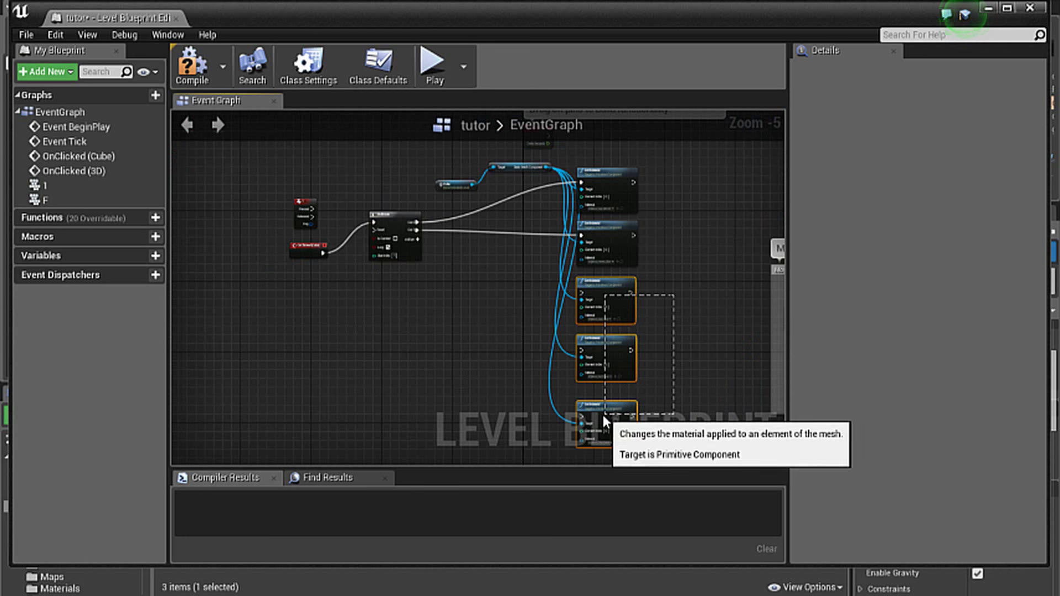
key("Delete")
scroll(590, 245, "up", 2)
scroll(343, 172, "up", 1)
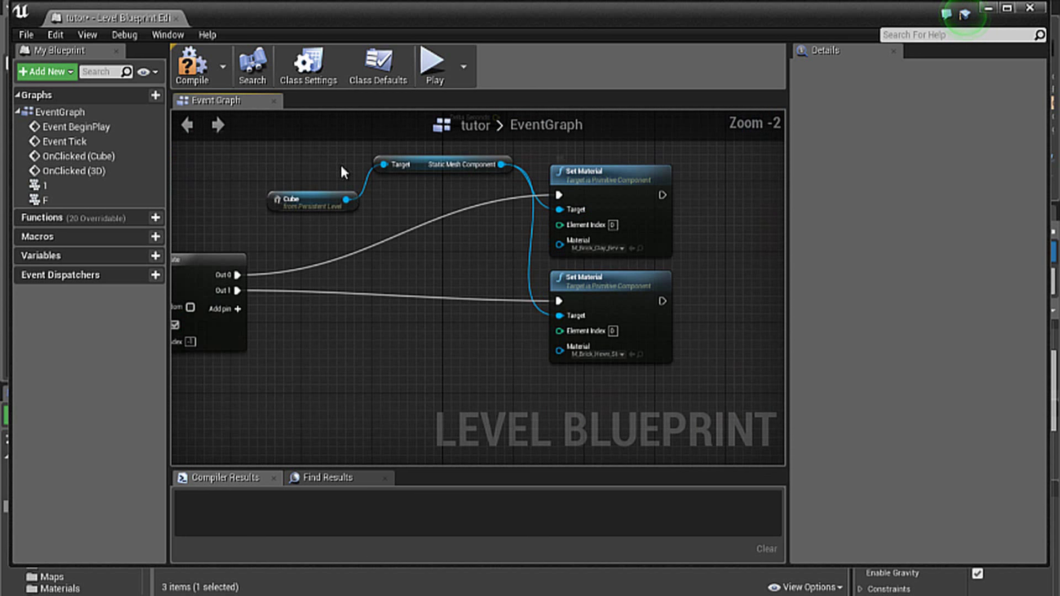
scroll(579, 272, "down", 3)
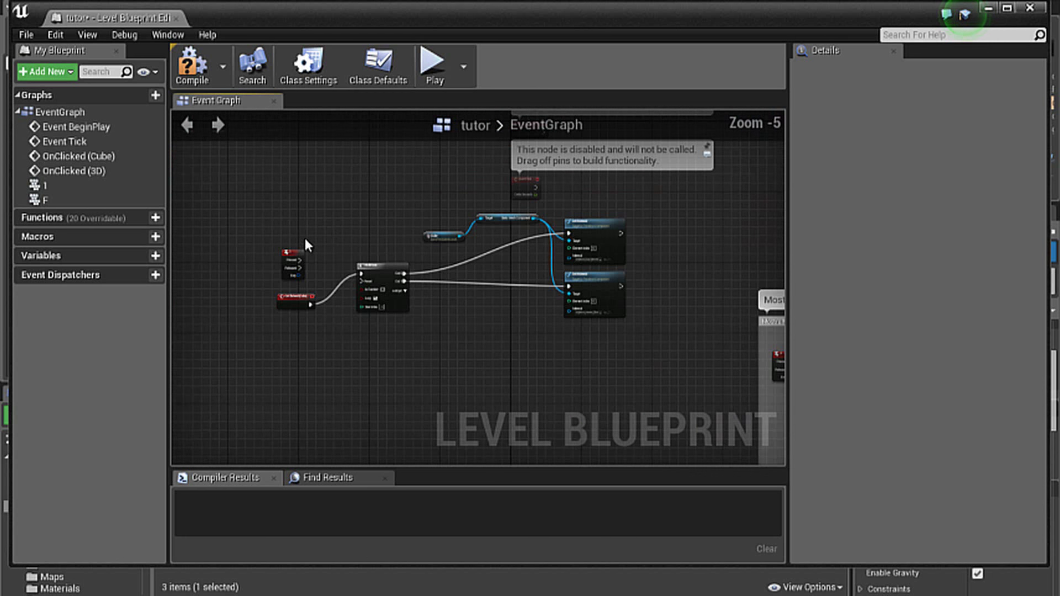
scroll(633, 253, "up", 2)
scroll(669, 195, "up", 2)
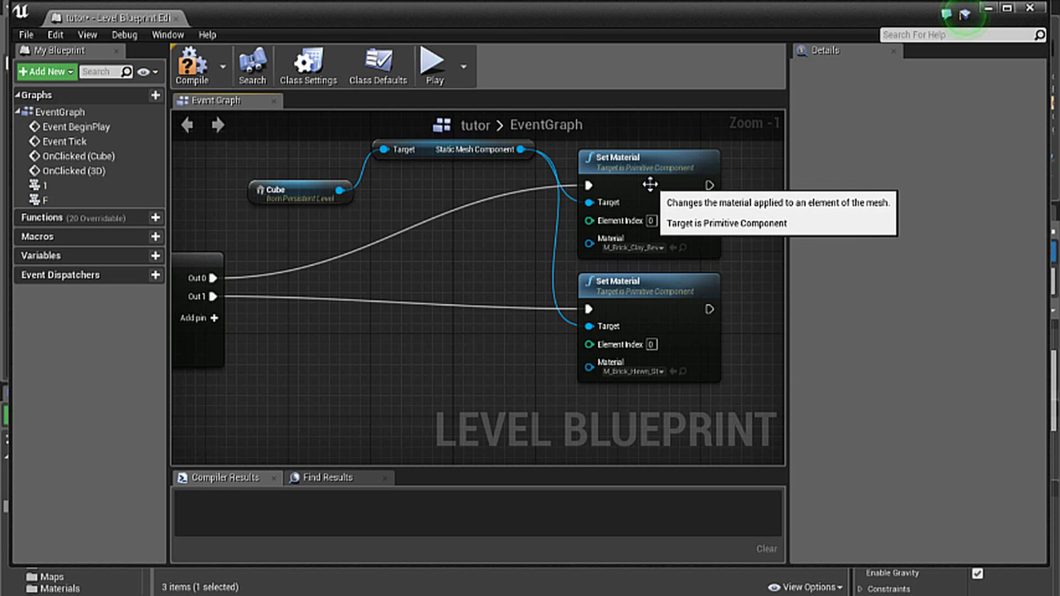
Step: Set the first Set Material to tv1_Tex_Mat and the second to tv-uniformity_Mat
left_click(662, 247)
type("tv")
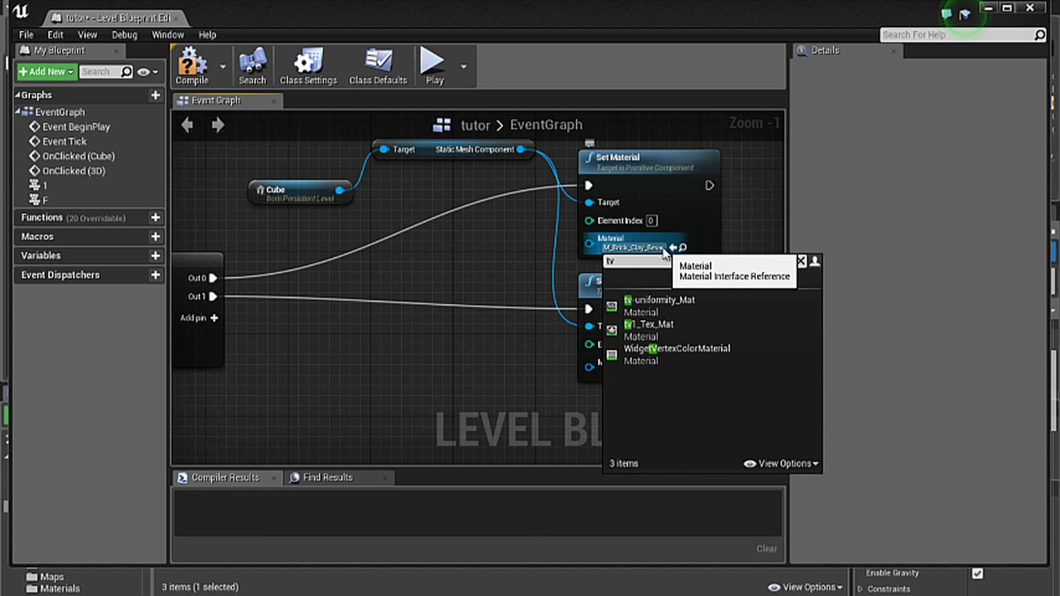
left_click(690, 327)
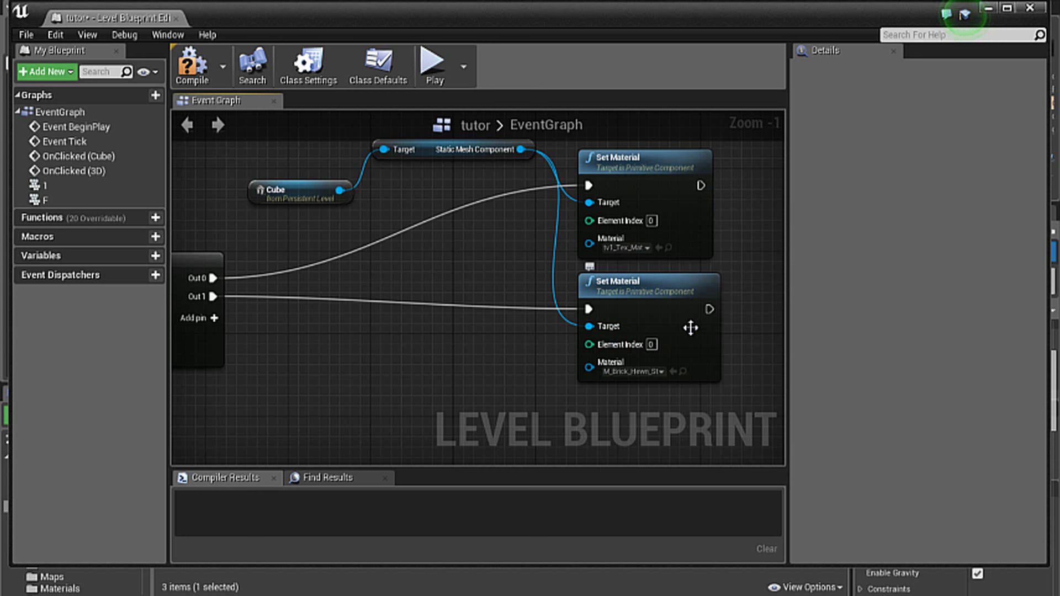
left_click(662, 371)
type("uni")
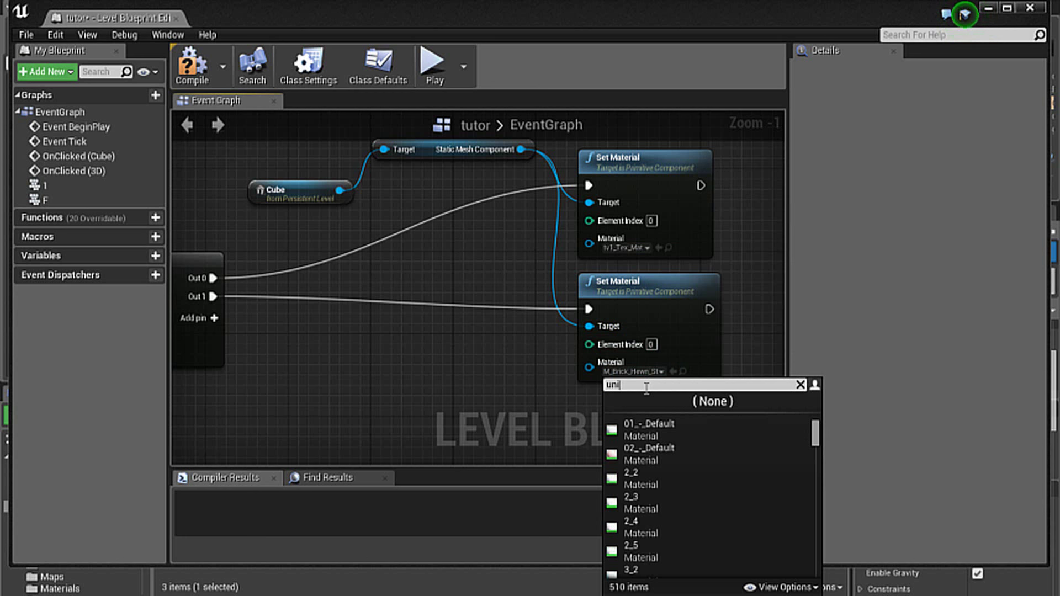
type("for")
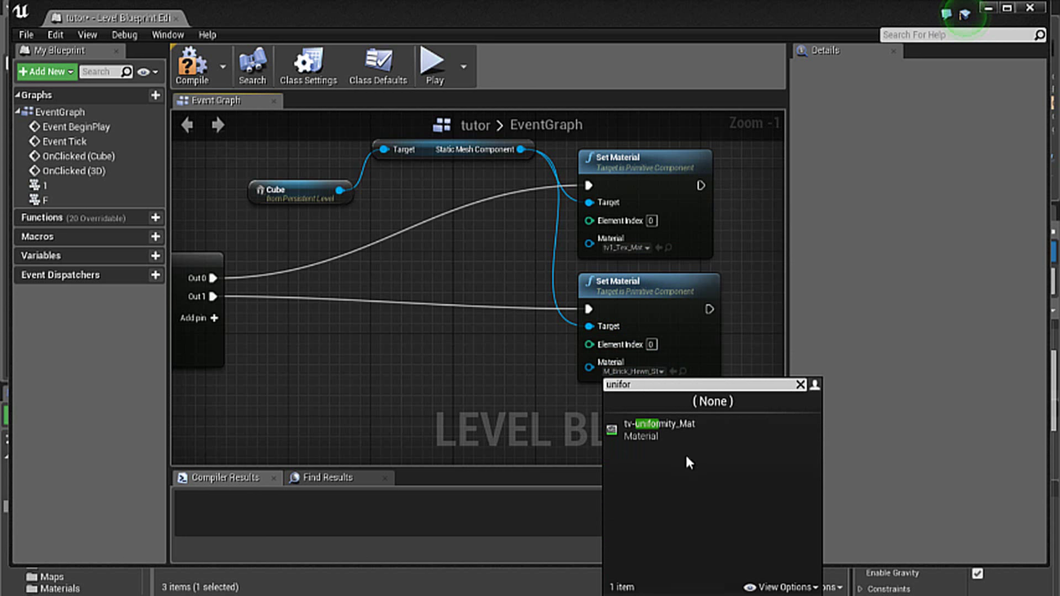
left_click(660, 429)
scroll(722, 354, "down", 1)
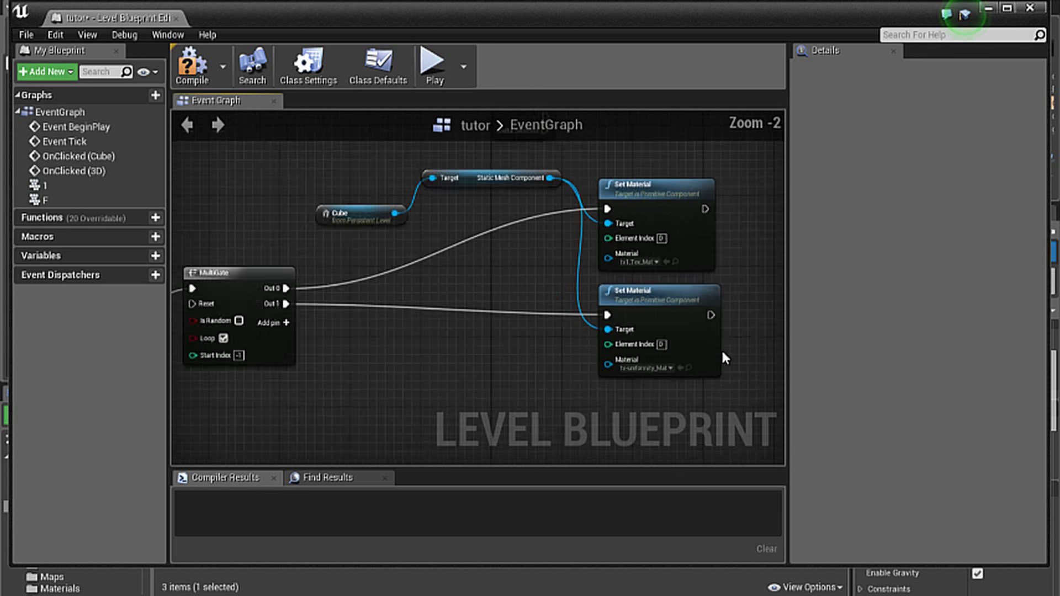
scroll(722, 352, "down", 2)
Step: Replace the OnClicked (Cube) trigger with the 1 key's Pressed event on the MultiGate
scroll(260, 342, "up", 1)
scroll(259, 340, "up", 1)
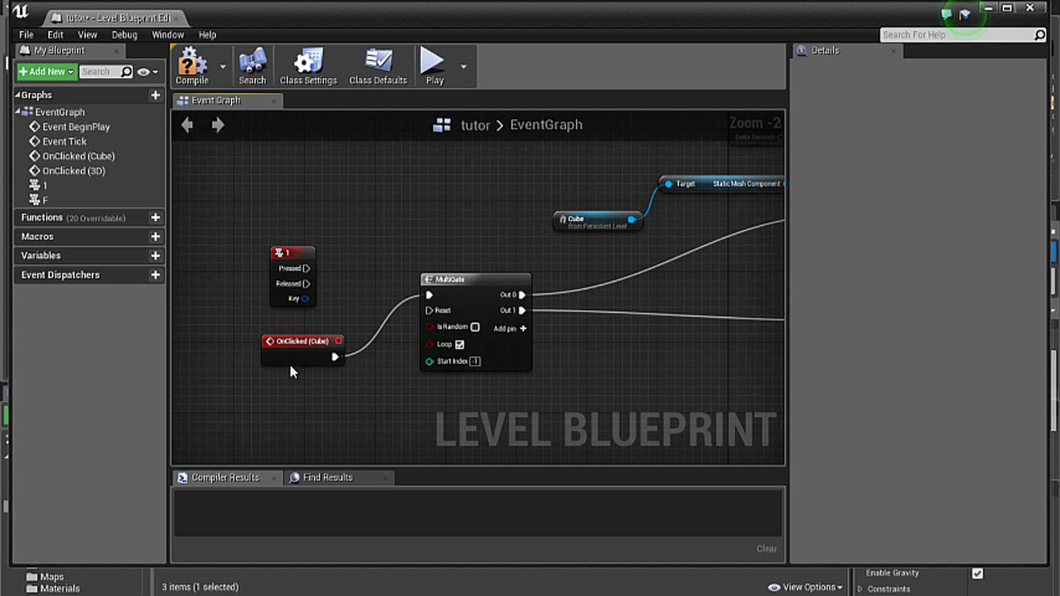
right_click(339, 360)
left_click(346, 378)
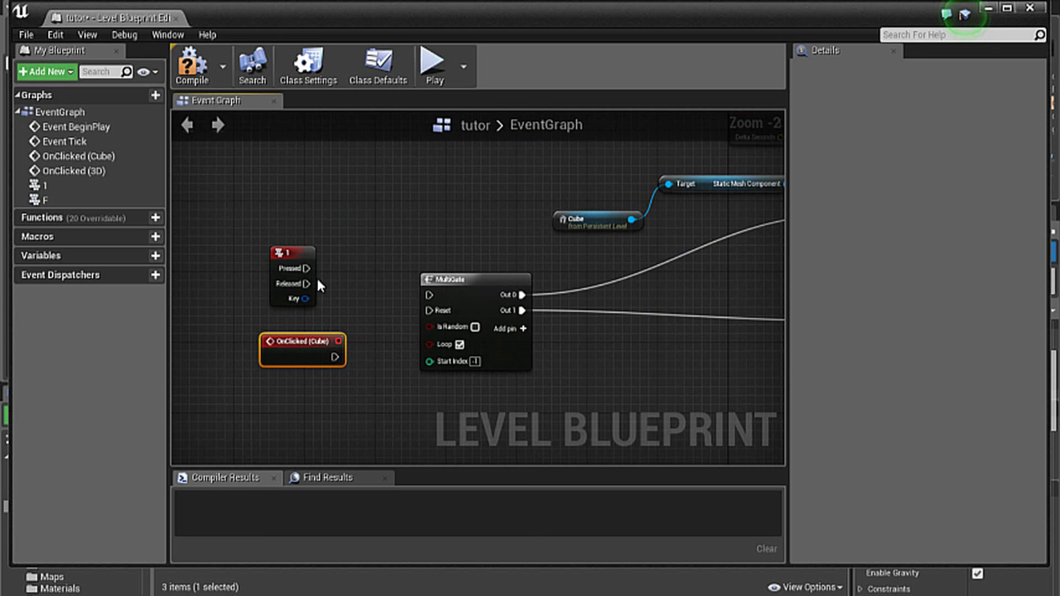
mouse_move(306, 268)
left_mouse_down()
mouse_move(396, 297)
mouse_move(432, 293)
left_mouse_up()
Step: Compile the Level Blueprint and move its window down to reveal the level
scroll(331, 300, "down", 2)
left_click(197, 70)
scroll(420, 300, "down", 2)
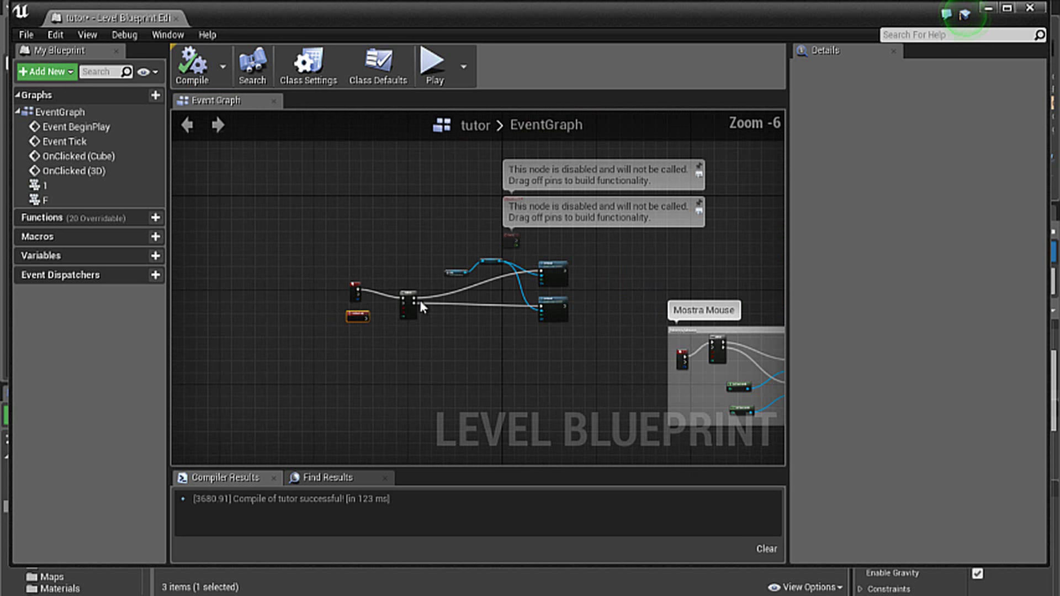
scroll(603, 277, "up", 1)
scroll(605, 284, "up", 1)
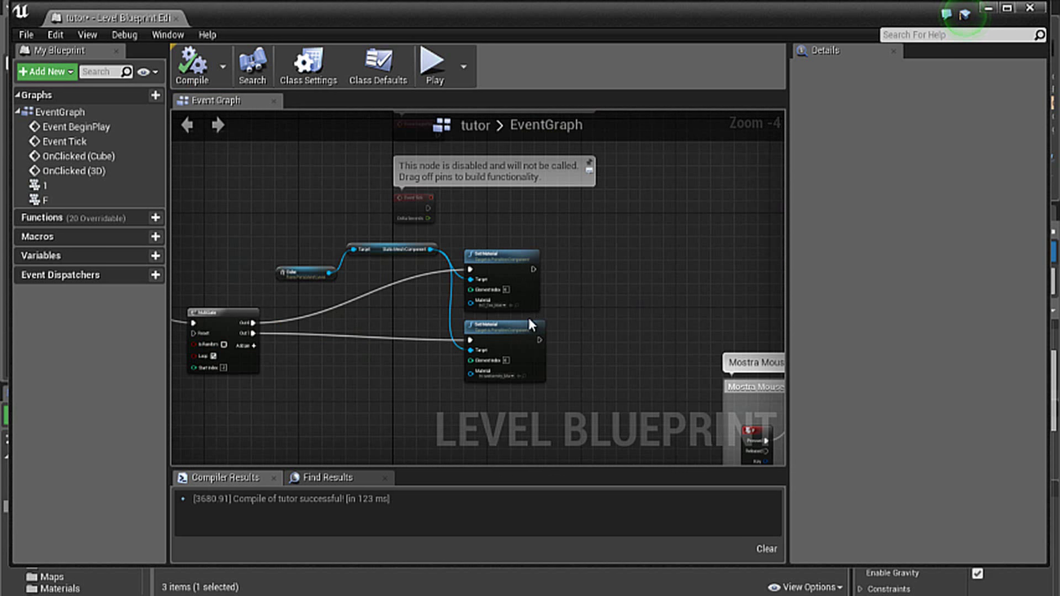
left_click_drag(566, 17, 484, 517)
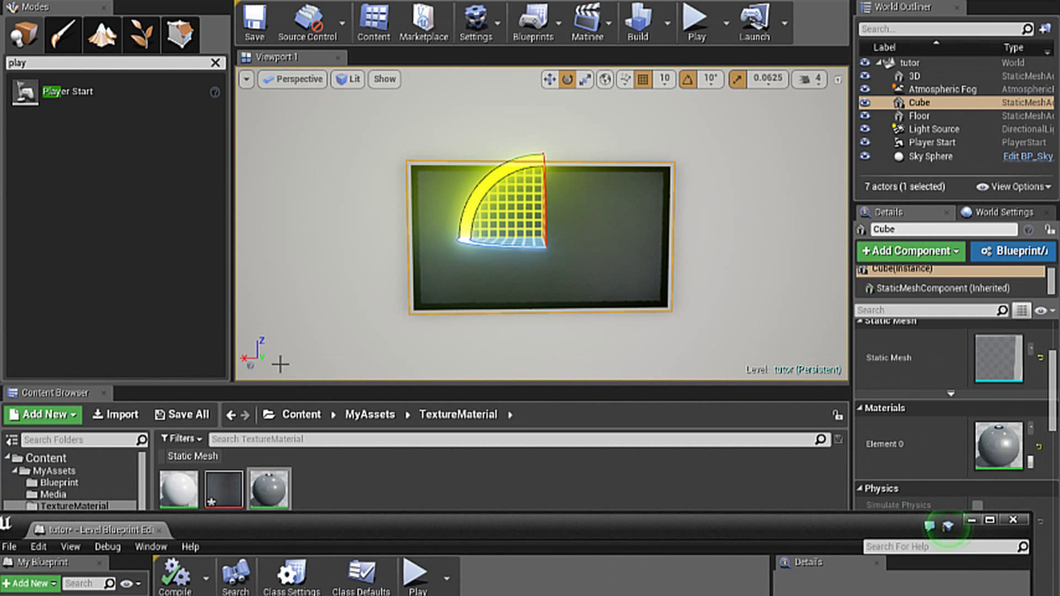
Step: Open the tv1 media player from the Media folder and preview its video
left_click(53, 494)
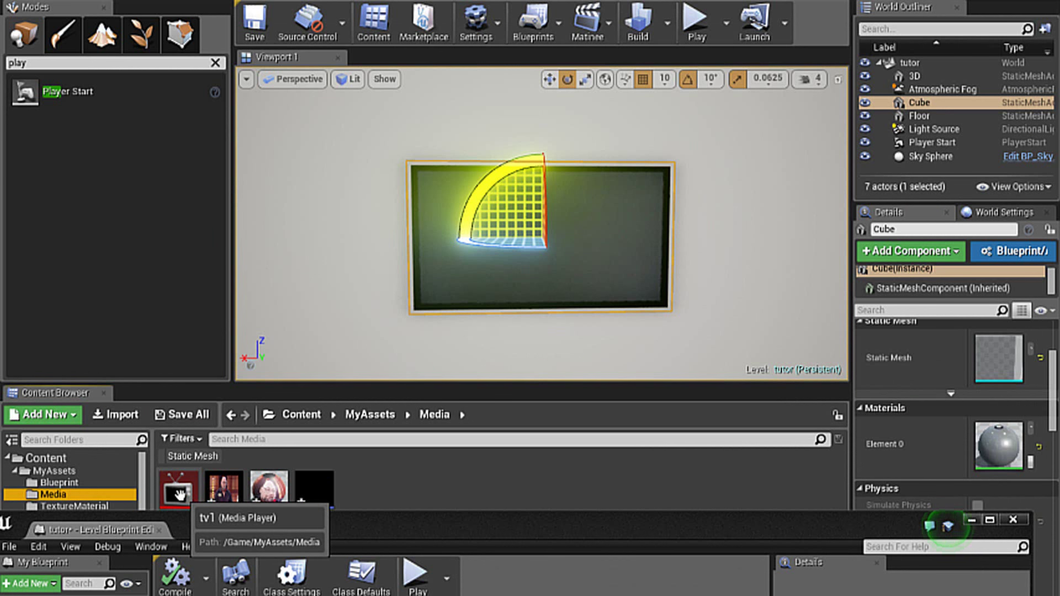
double_click(180, 493)
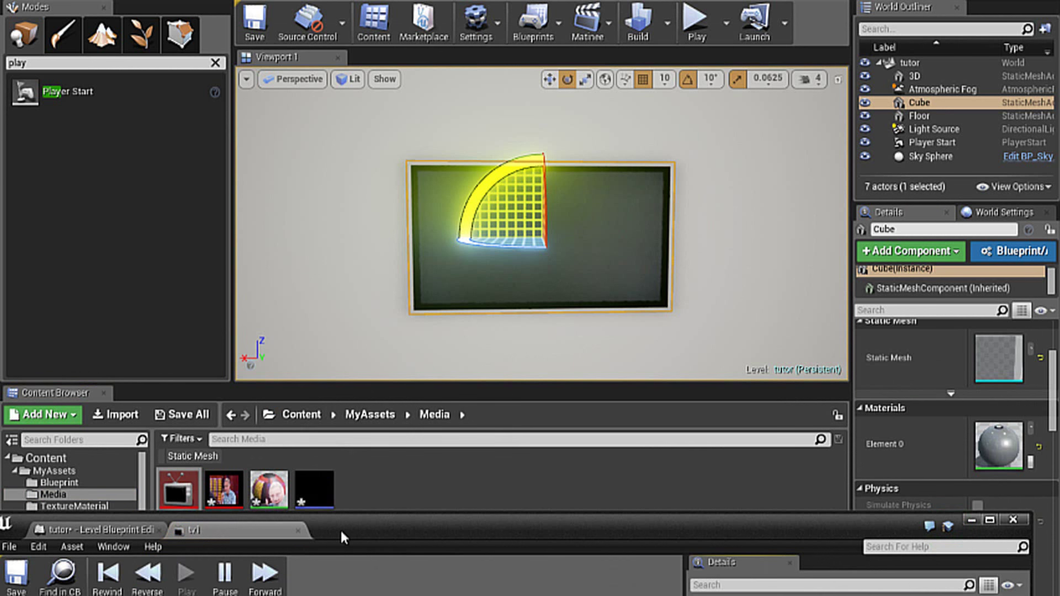
left_click_drag(342, 536, 336, 511)
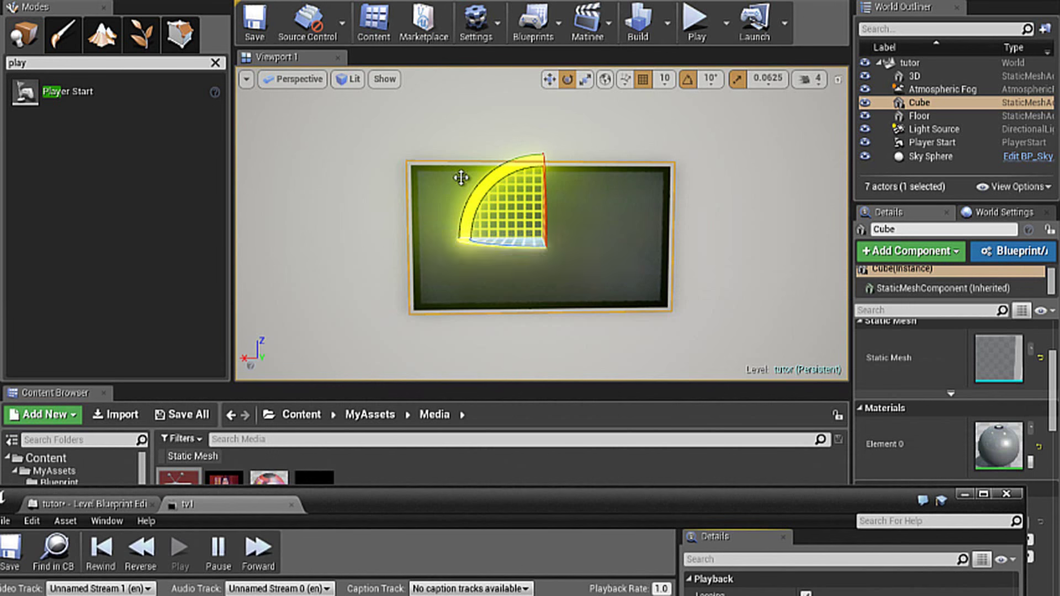
Step: Play-test the level's 1-key TV toggle, then return to the Level Blueprint graph
left_click_drag(461, 177, 683, 240)
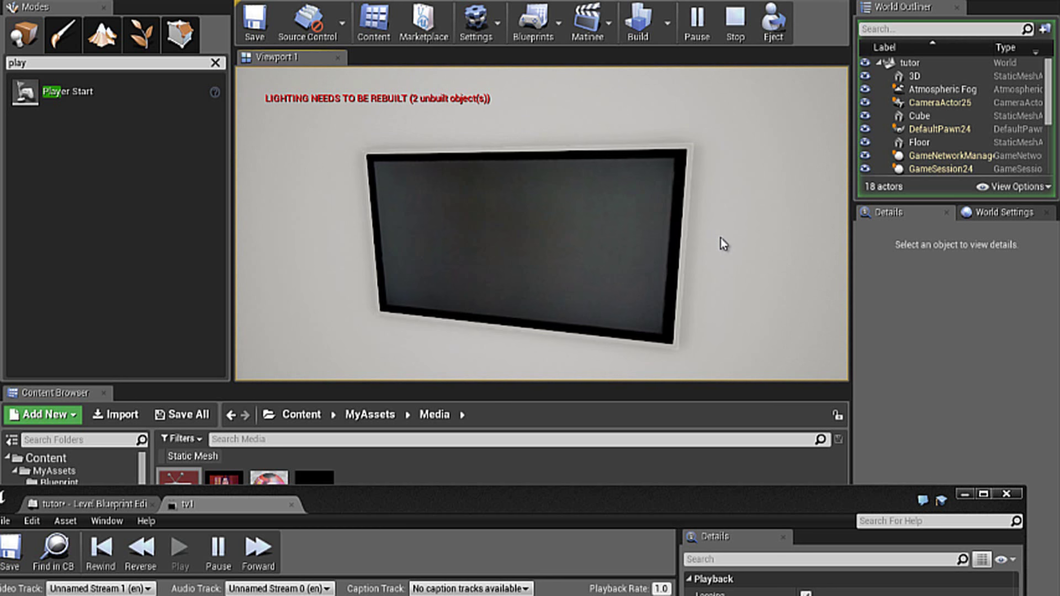
key("Escape")
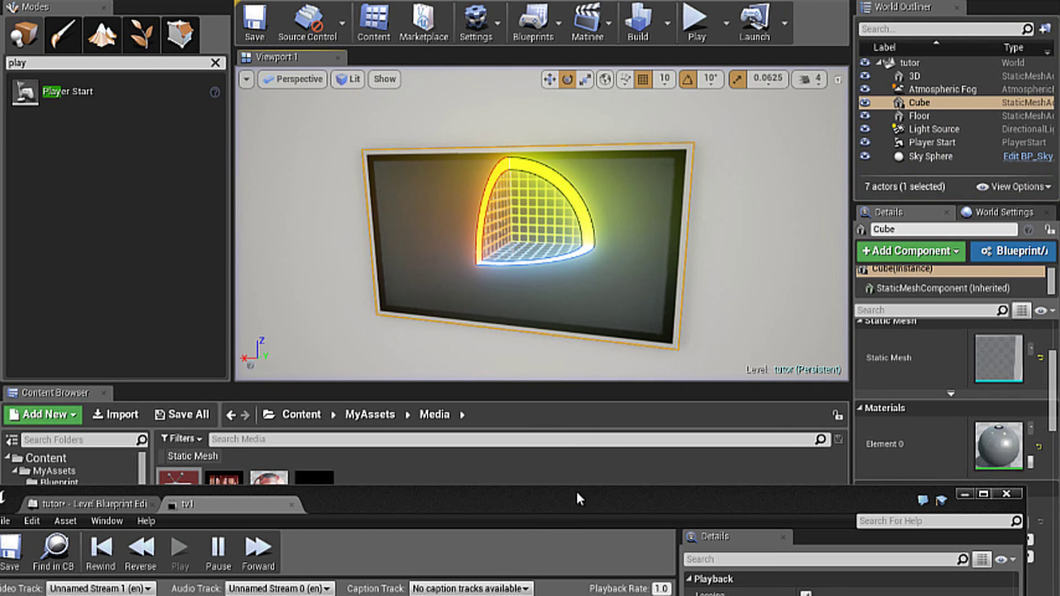
left_click_drag(575, 489, 621, 184)
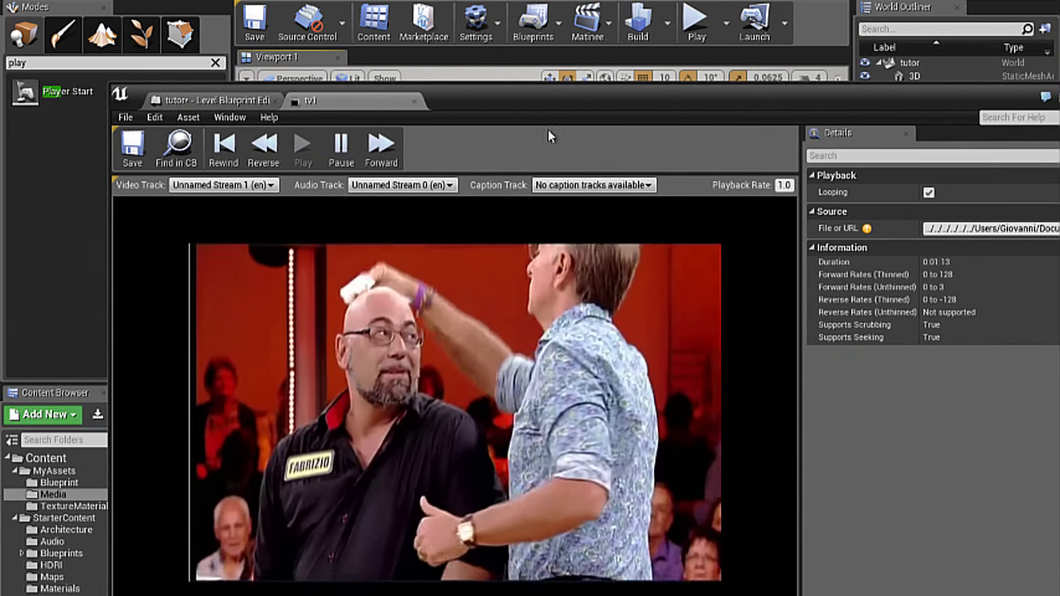
left_click(245, 102)
Step: Move the Level Blueprint editor aside to expose the tv1_Wav asset in the Content Browser
left_click_drag(469, 91, 546, 70)
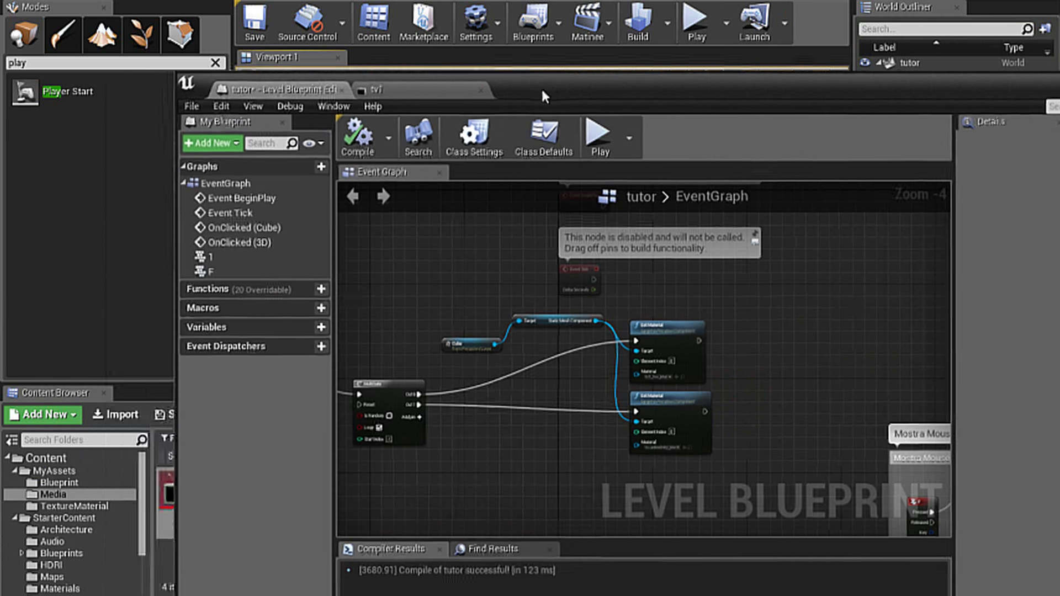
scroll(753, 351, "down", 2)
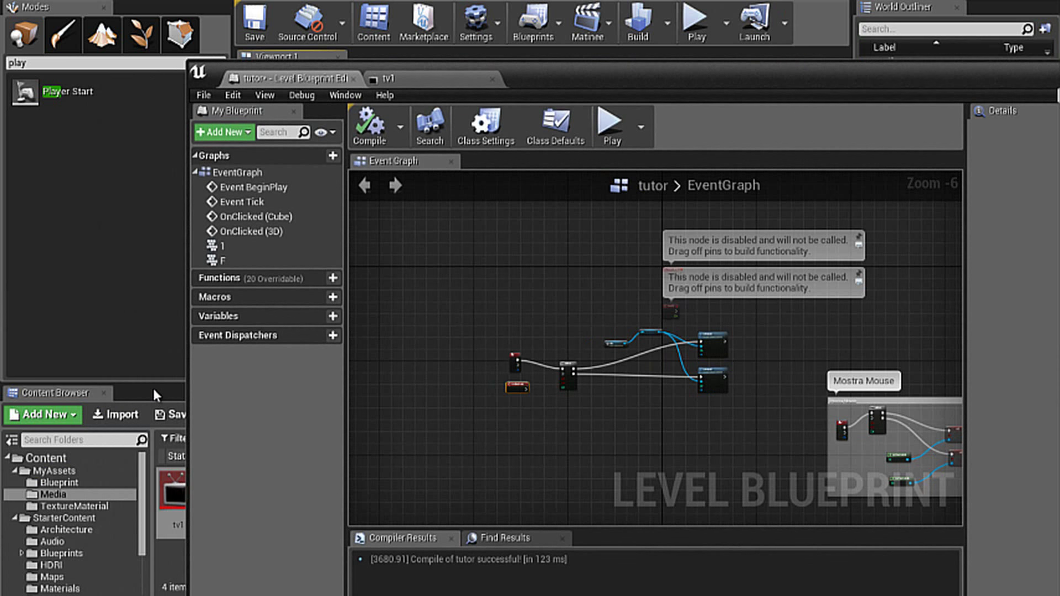
left_click_drag(513, 75, 661, 62)
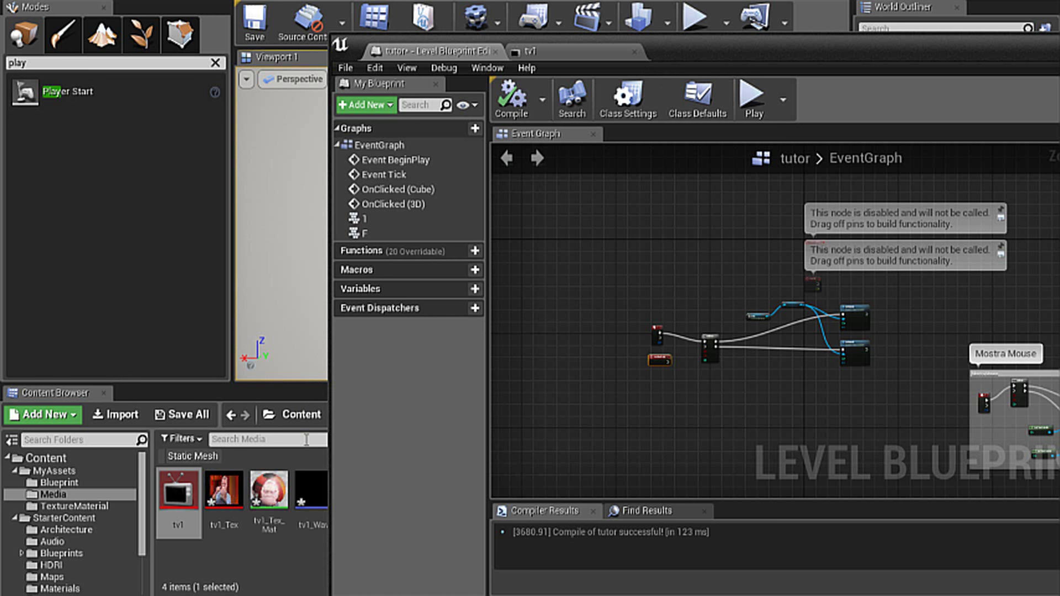
right_click(319, 499)
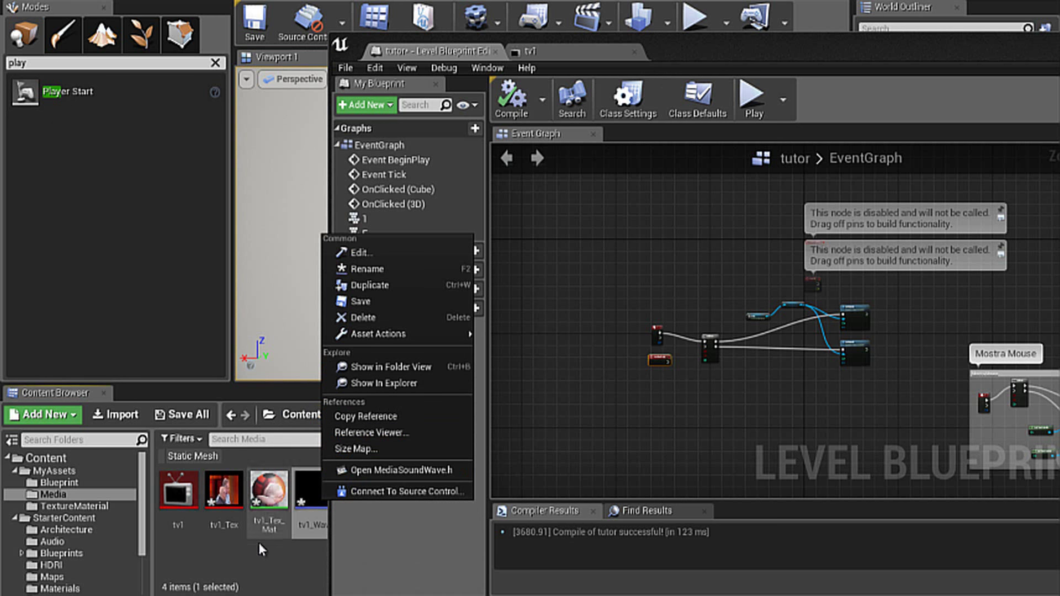
left_click(284, 554)
left_click_drag(685, 53, 781, 57)
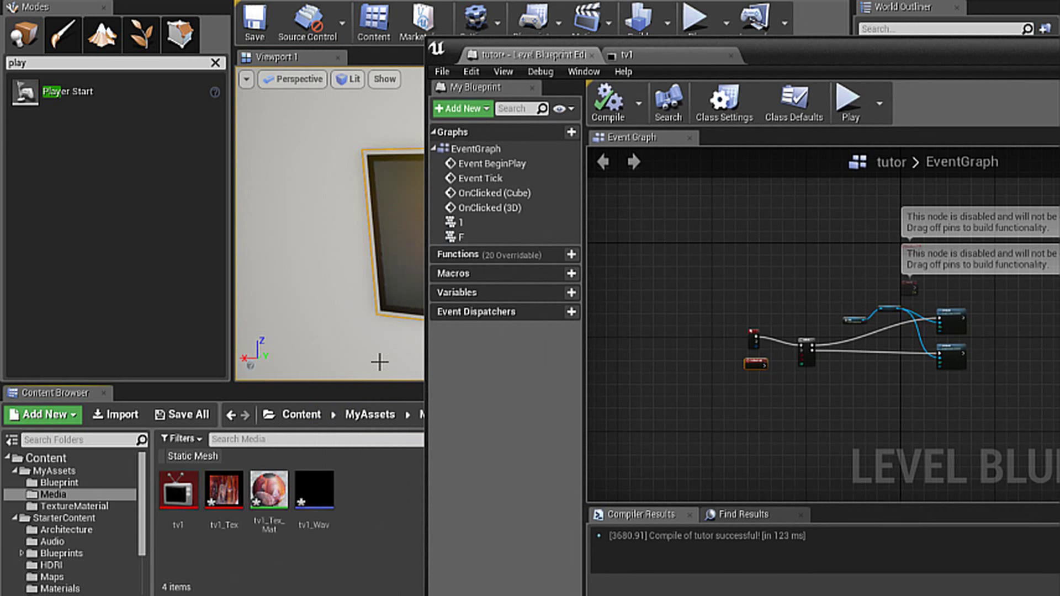
right_click(317, 482)
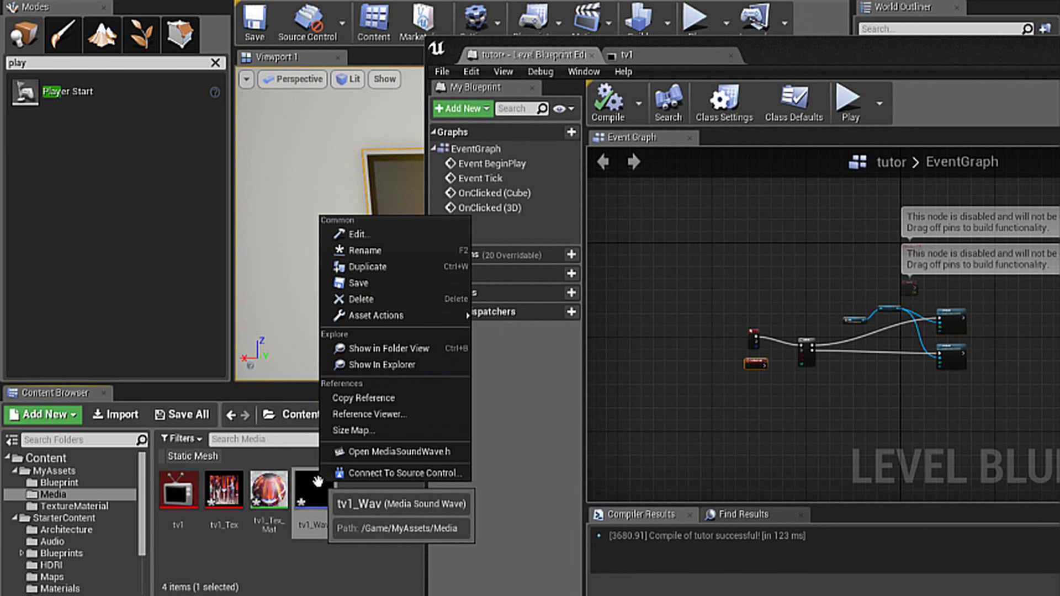
Step: Drop tv1_Wav into the Event Graph as an Add Audio Component wired after the first Set Material
mouse_move(317, 482)
left_mouse_down()
mouse_move(845, 408)
mouse_move(1002, 317)
left_mouse_up()
right_click_drag(735, 329, 697, 339)
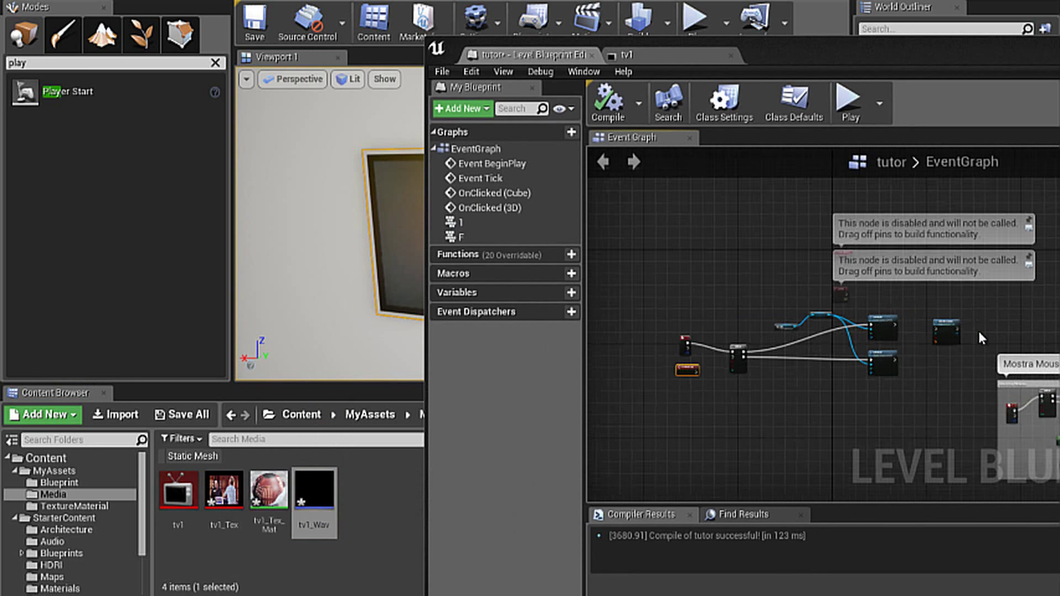
scroll(978, 329, "up", 2)
scroll(978, 331, "up", 3)
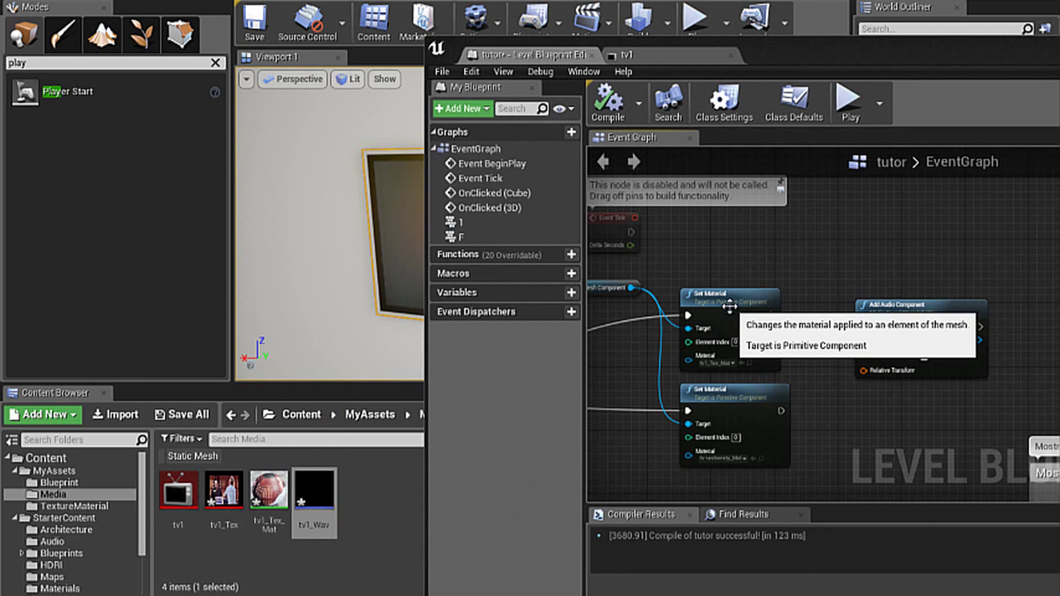
scroll(740, 397, "up", 1)
scroll(735, 381, "up", 1)
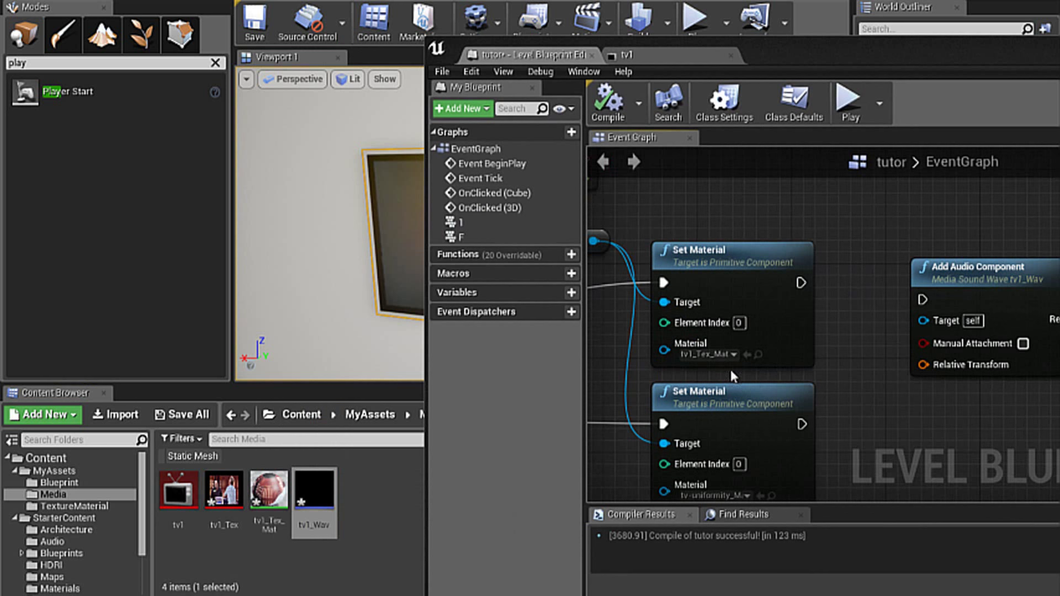
left_click_drag(801, 282, 922, 301)
scroll(640, 258, "down", 2)
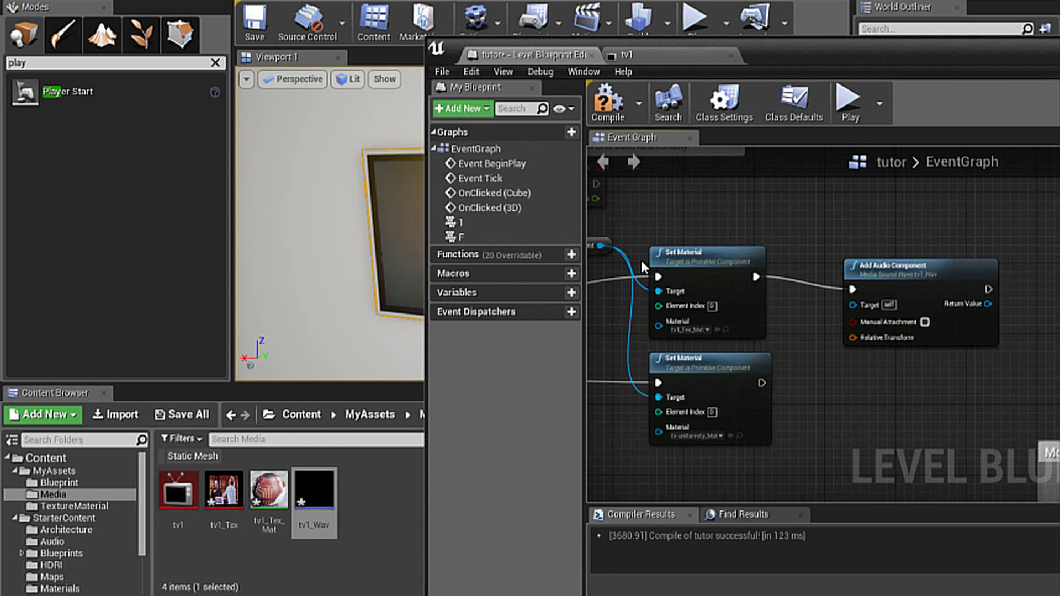
scroll(914, 401, "down", 3)
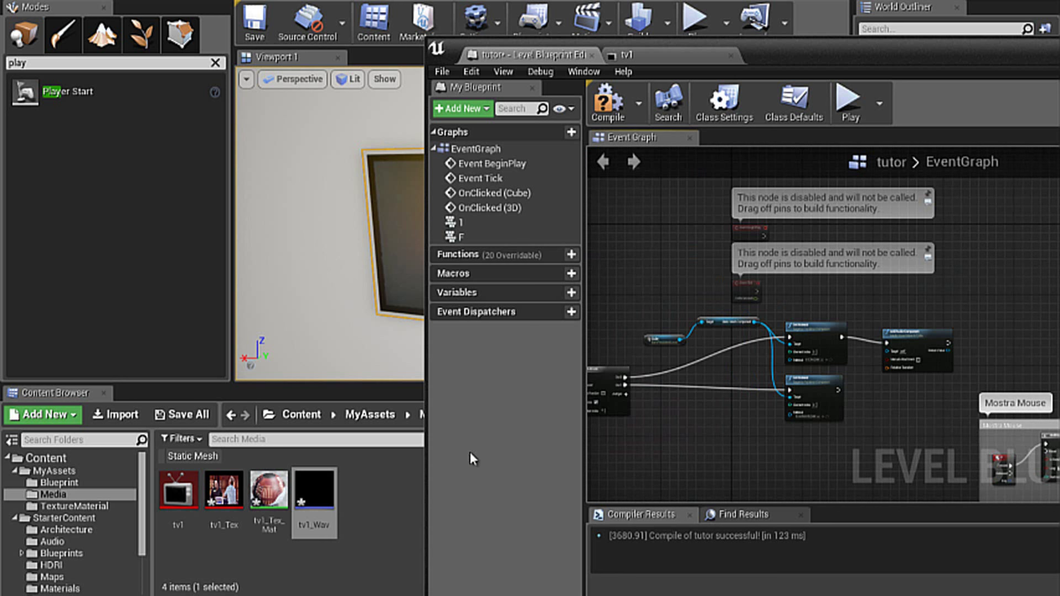
left_click(385, 489)
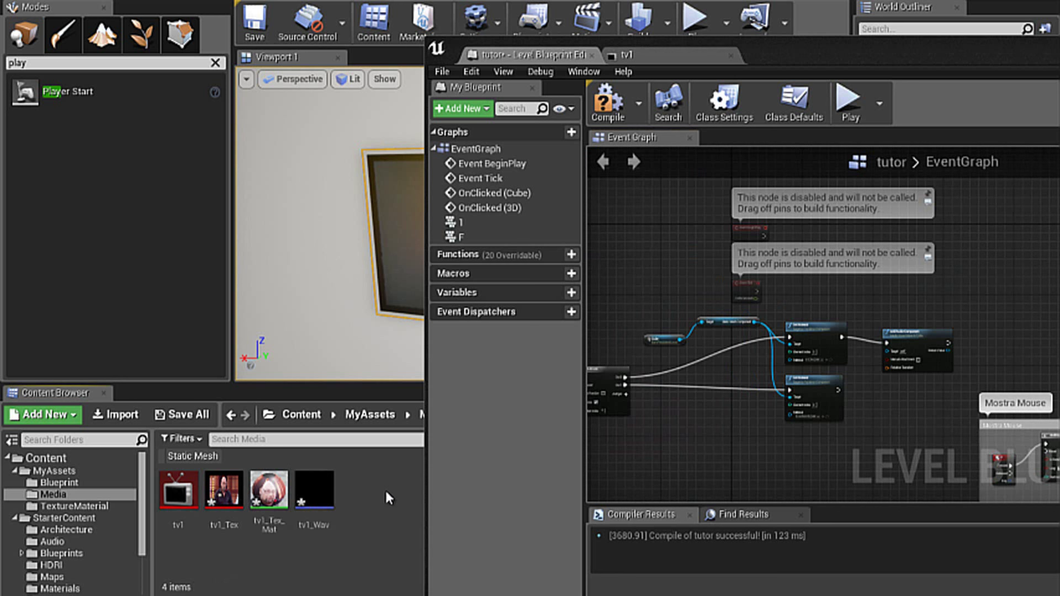
Step: Import button-16_TvOnOff.wav from the 00 Archivio/AudioUE folder into Media
left_click(126, 420)
left_click_drag(152, 190, 159, 80)
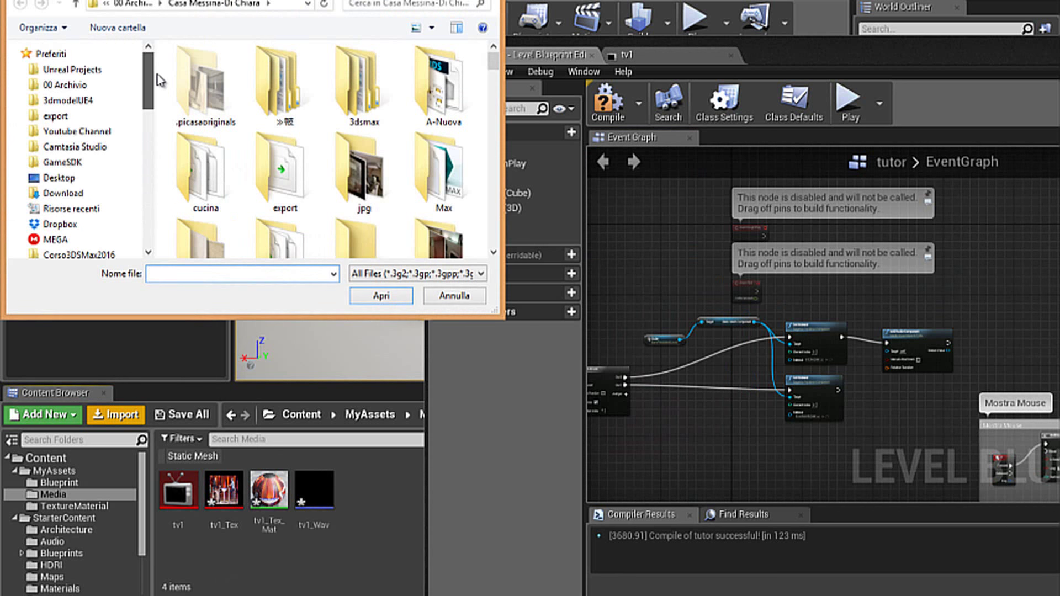
left_click(83, 87)
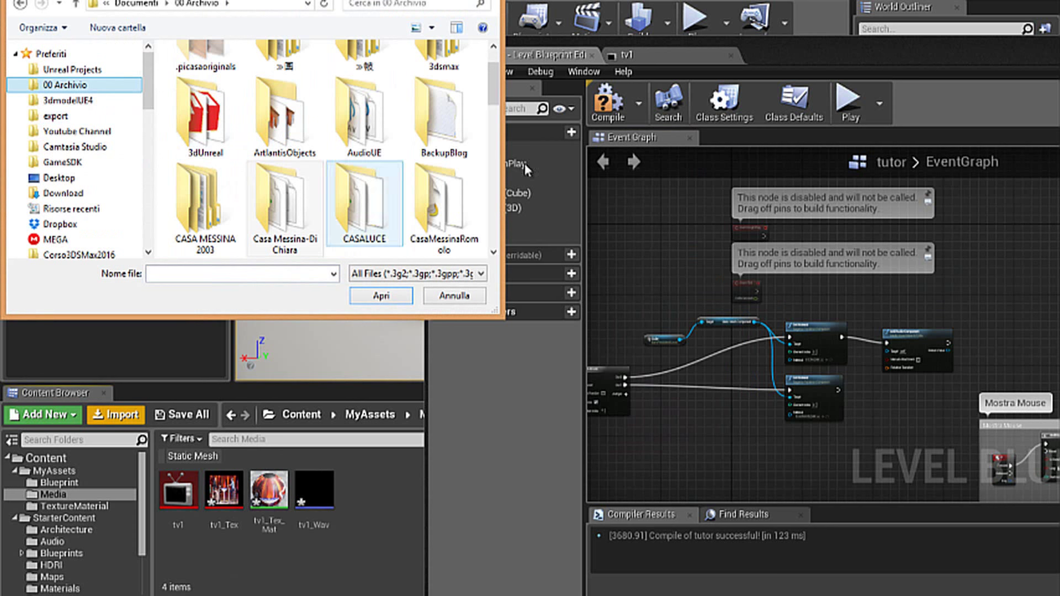
double_click(367, 116)
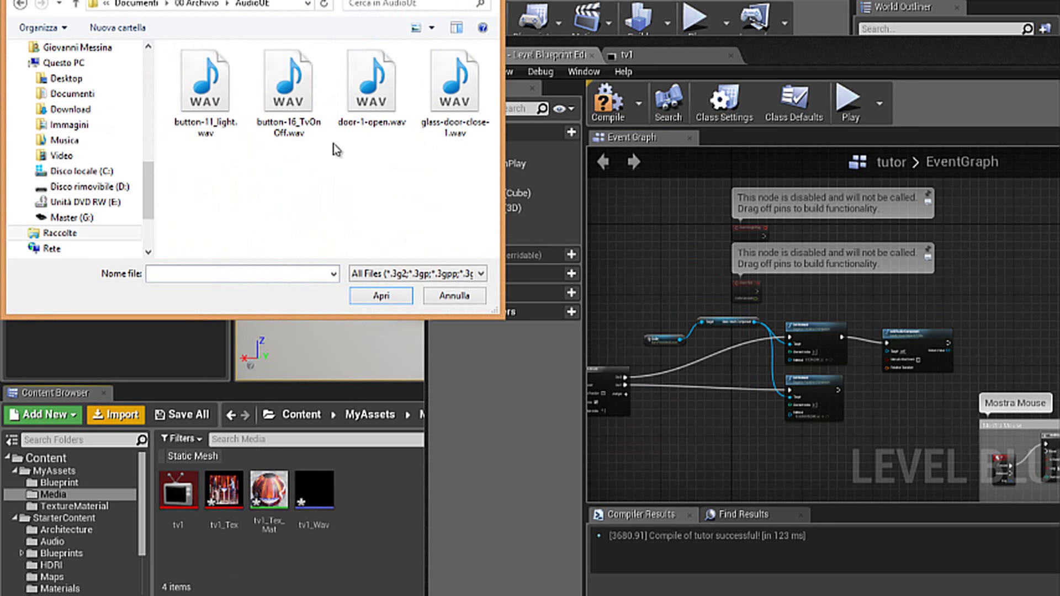
double_click(285, 83)
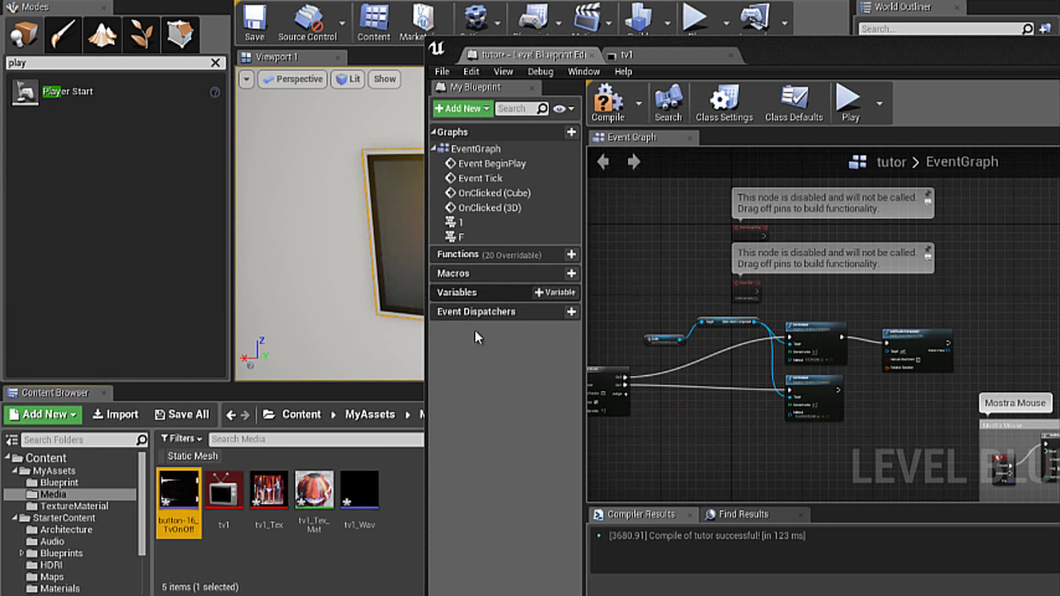
Step: Create button-16_TvOnOff_Cue and add its Add Audio Component after the lower Set Material
right_click(175, 493)
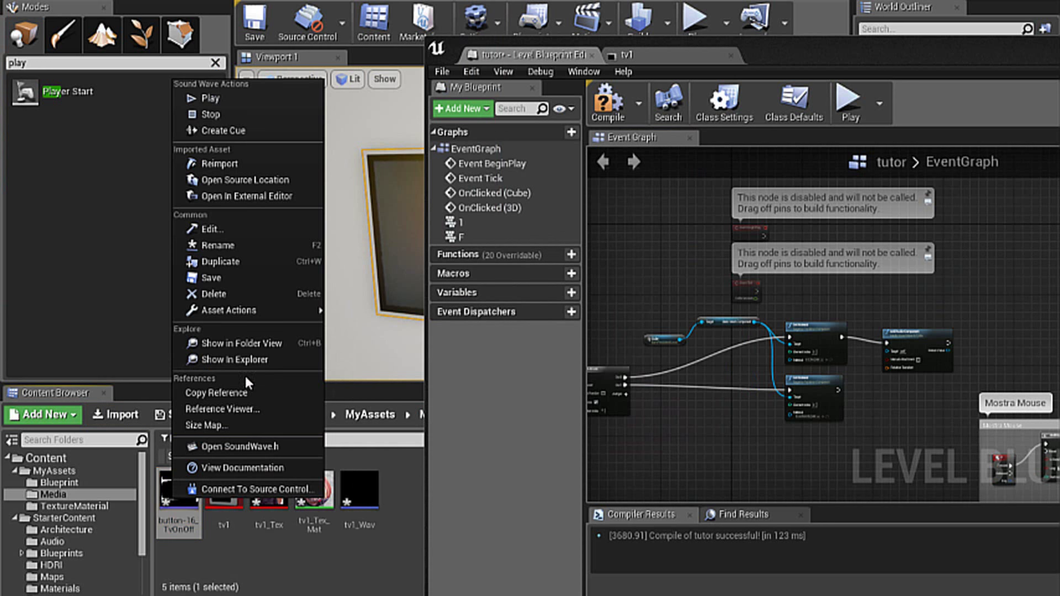
left_click(241, 137)
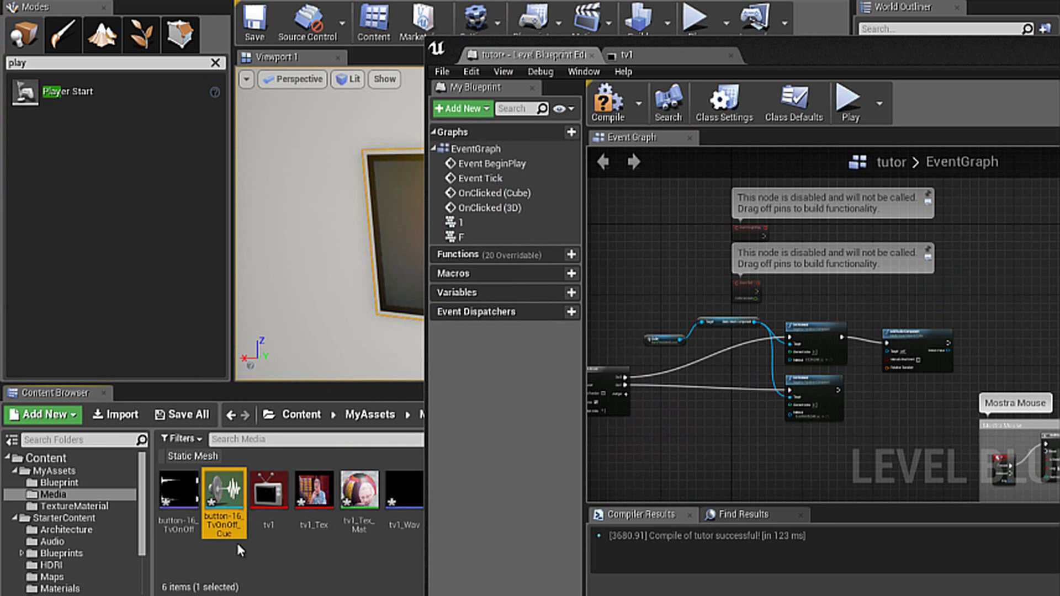
left_click_drag(227, 513, 865, 395)
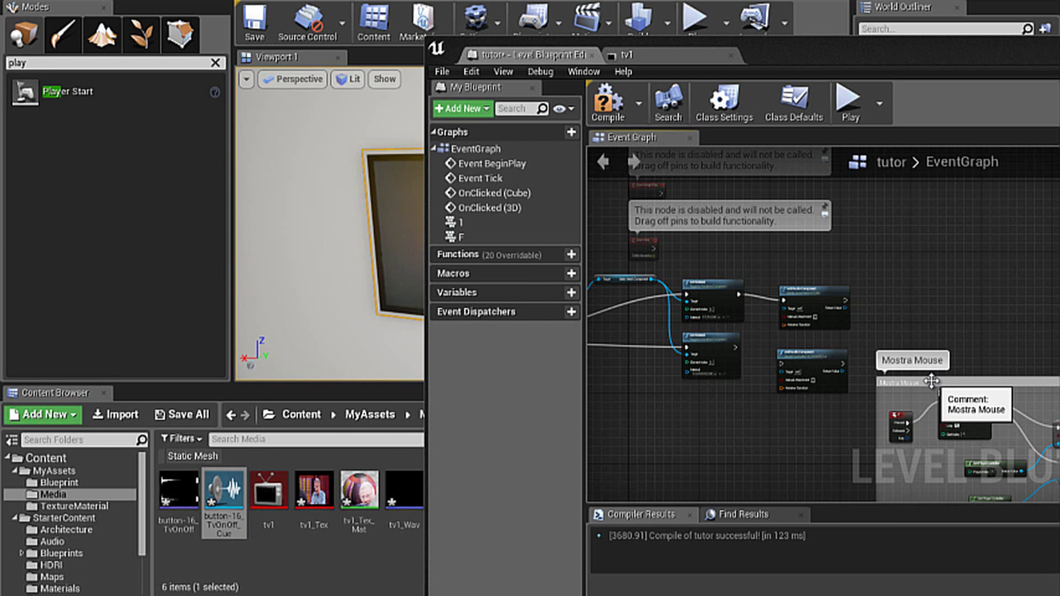
scroll(931, 381, "down", 5)
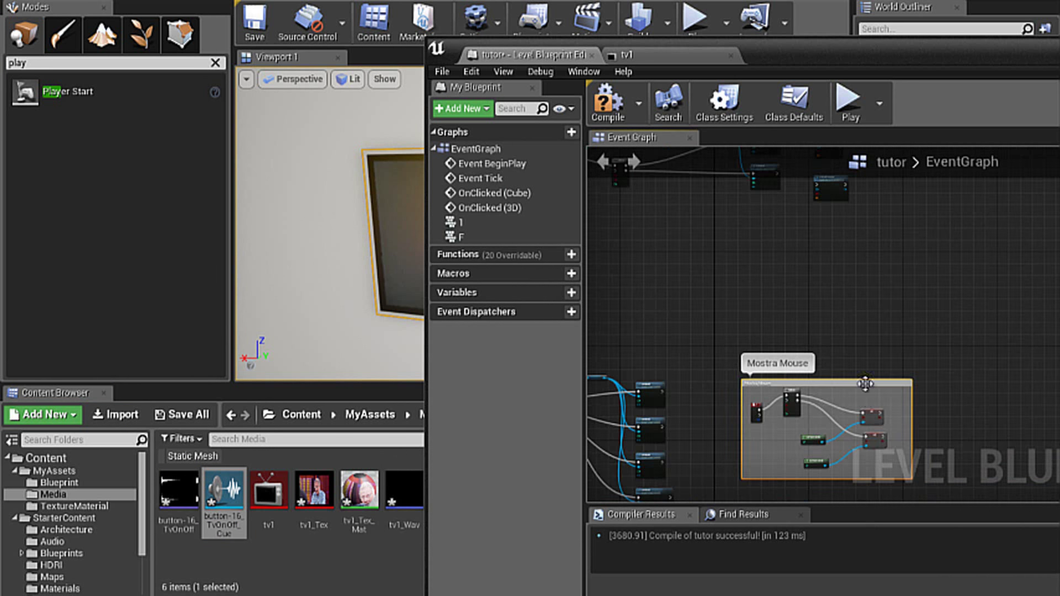
scroll(865, 384, "down", 2)
scroll(877, 196, "up", 5)
scroll(831, 244, "up", 1)
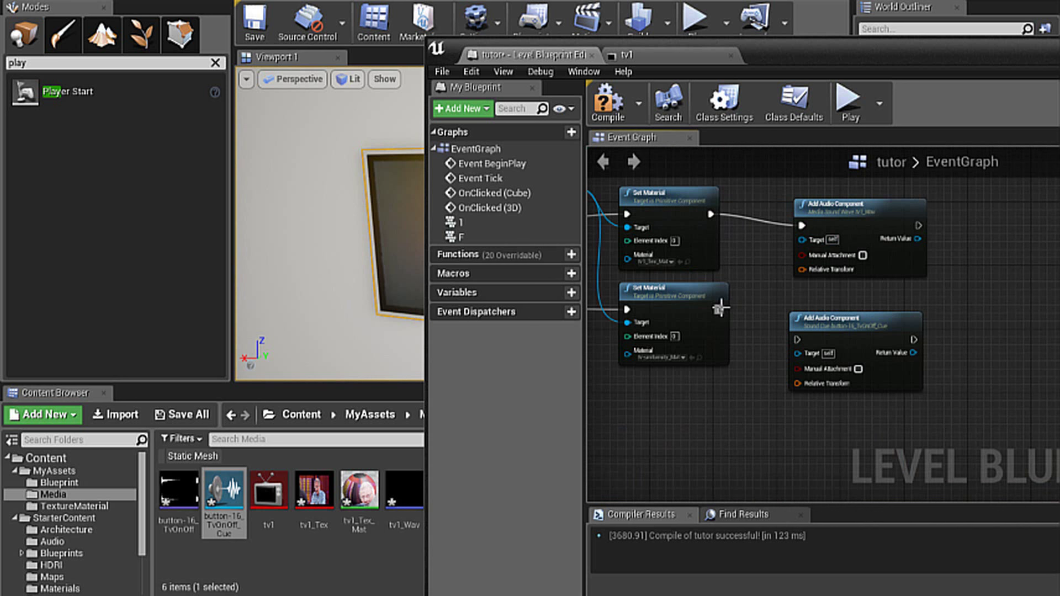
left_click_drag(788, 342, 797, 340)
scroll(729, 321, "down", 2)
Step: Add a Stop node after the click-sound component, targeting the tv1_Wav audio component
scroll(802, 313, "up", 2)
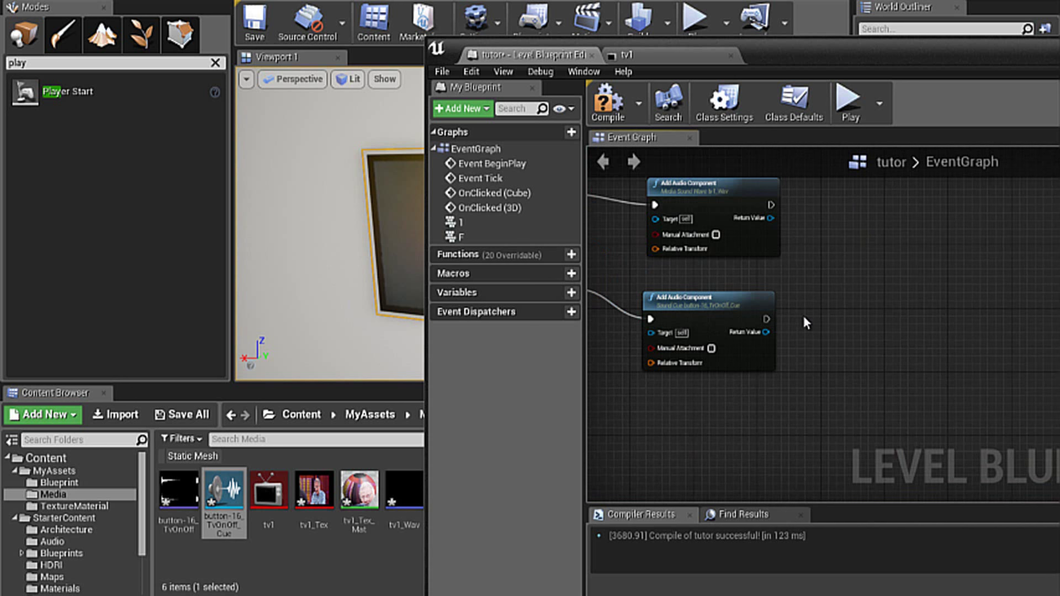
left_click_drag(872, 316, 872, 316)
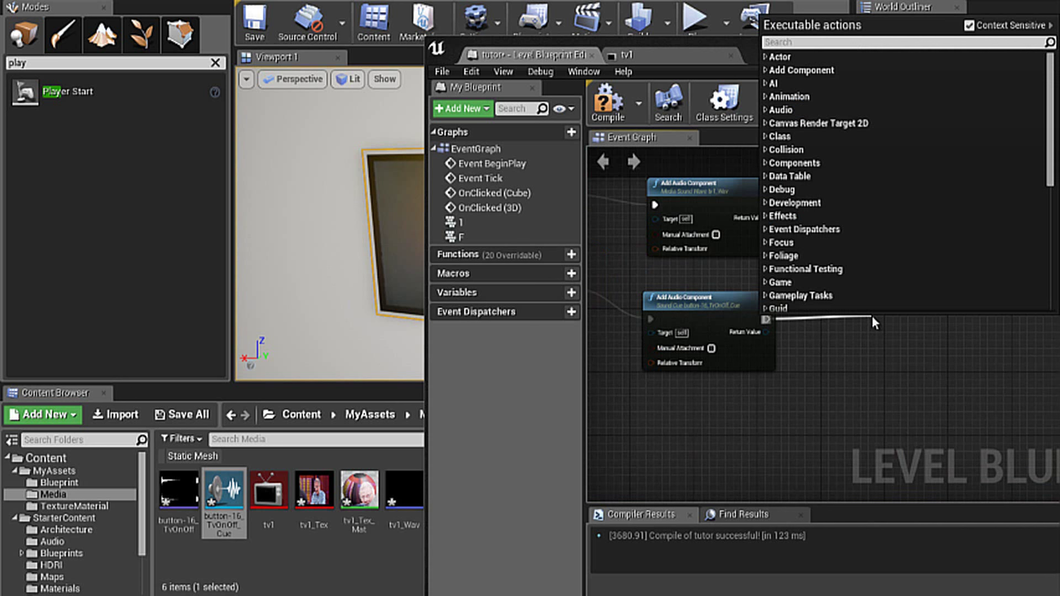
type("stop")
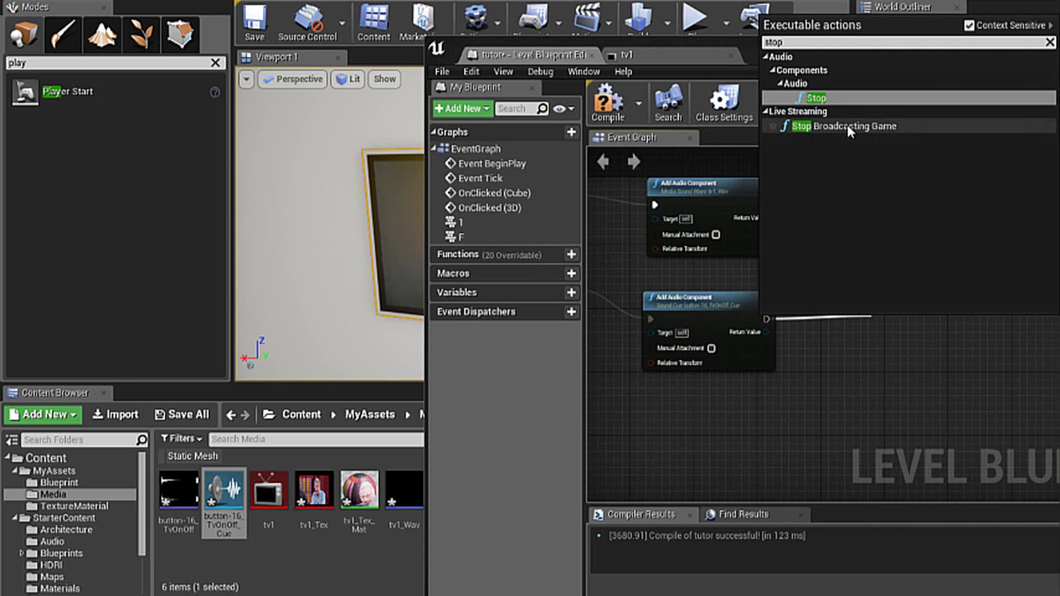
left_click(826, 100)
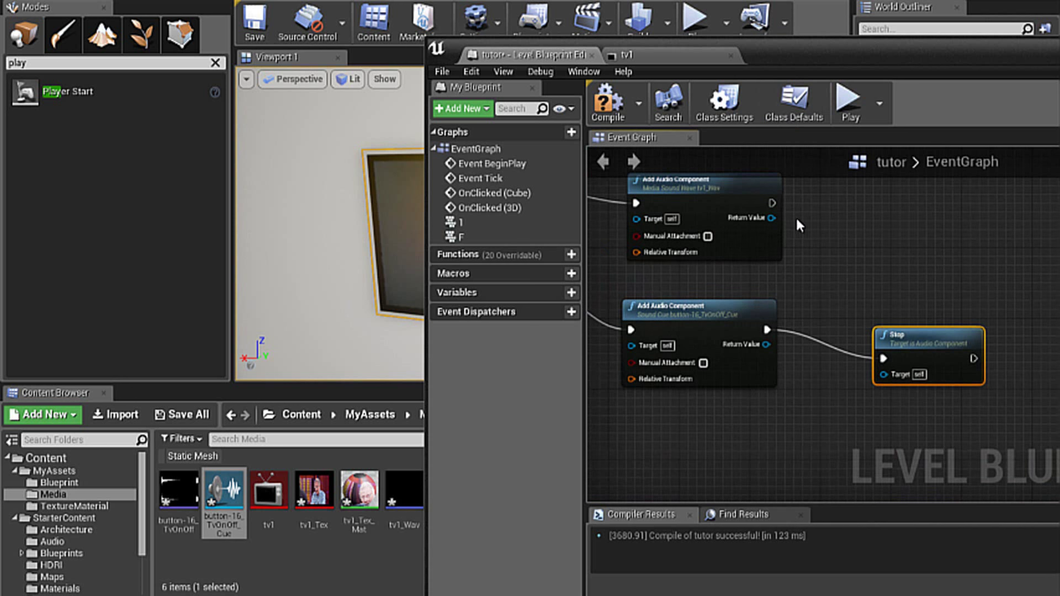
left_click_drag(771, 218, 854, 286)
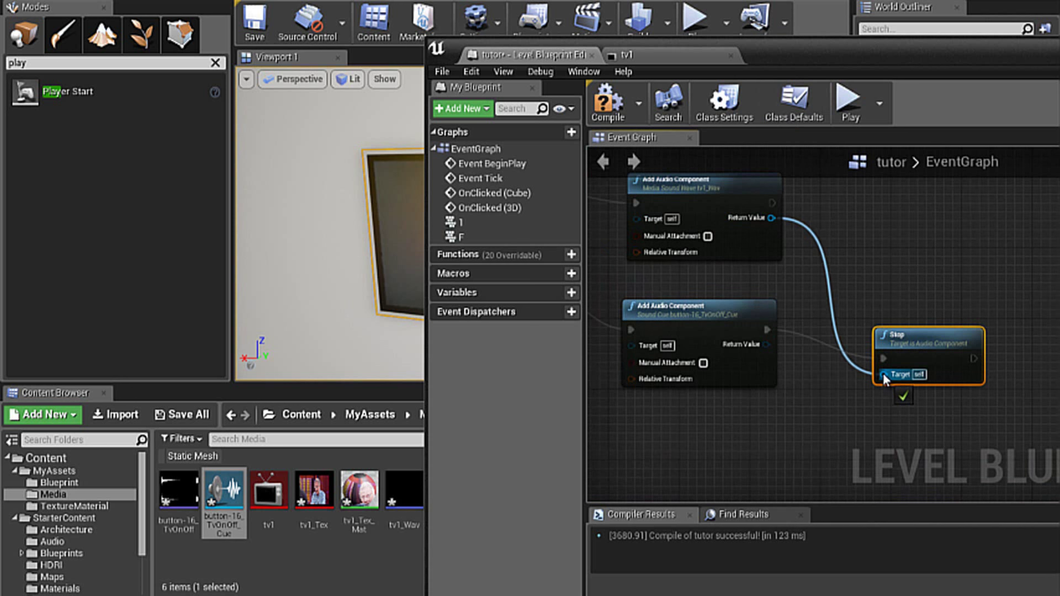
left_click_drag(889, 379, 883, 374)
Step: Compile the Level Blueprint and move its editor off the viewport
scroll(852, 260, "down", 1)
scroll(862, 242, "down", 4)
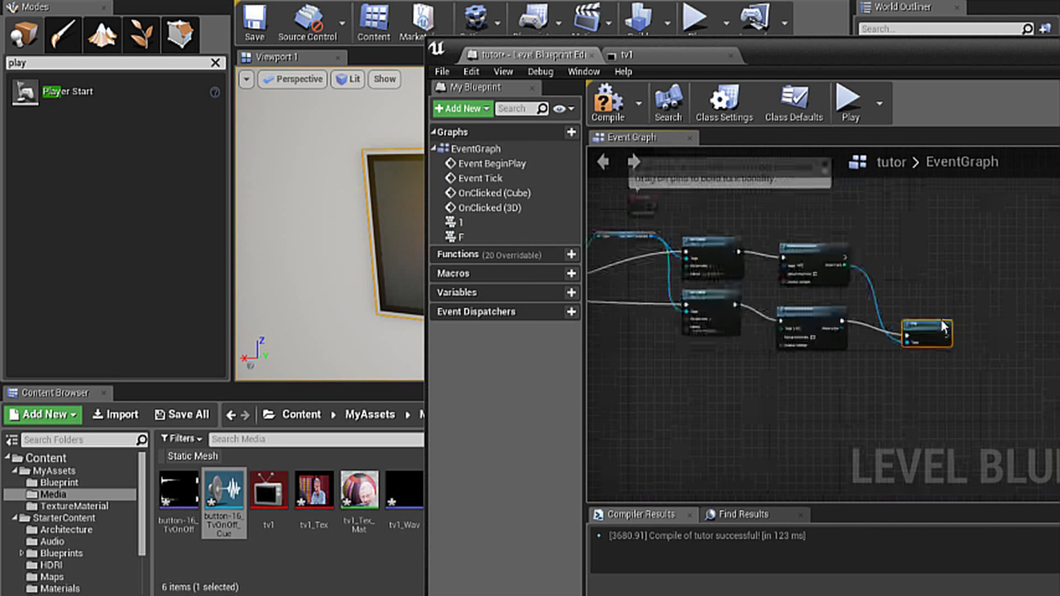
left_click(608, 101)
left_click_drag(806, 69, 659, 455)
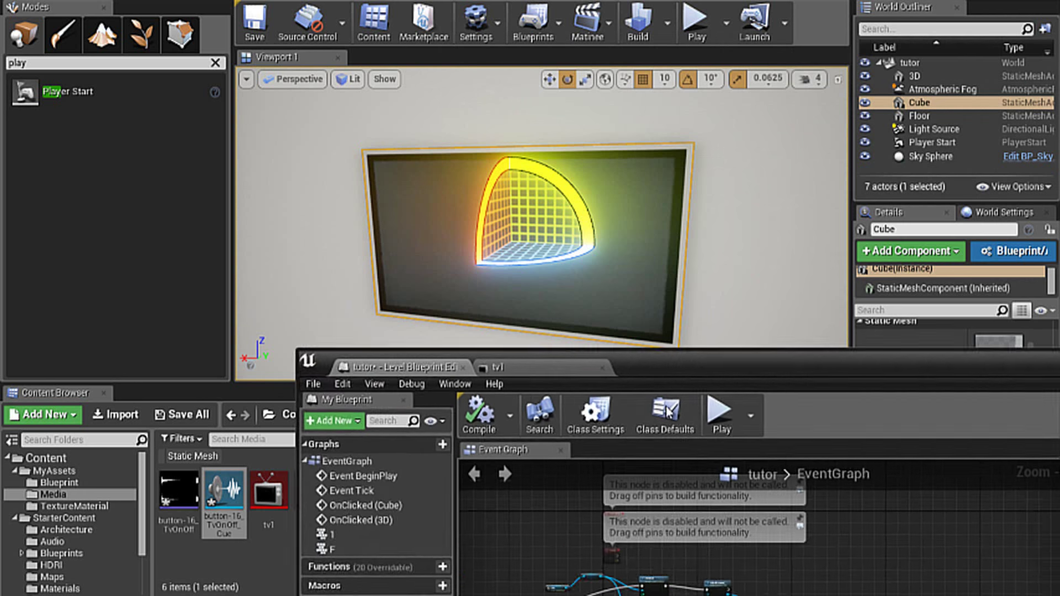
Step: Play-test the level, then bring the Blueprint editor back up
left_click(695, 20)
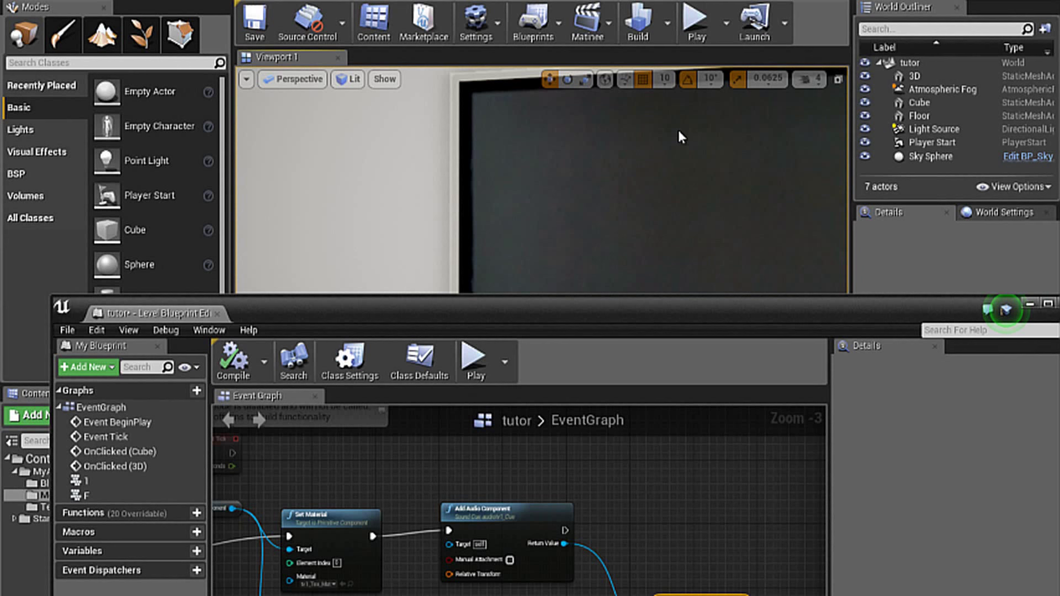
scroll(679, 137, "down", 5)
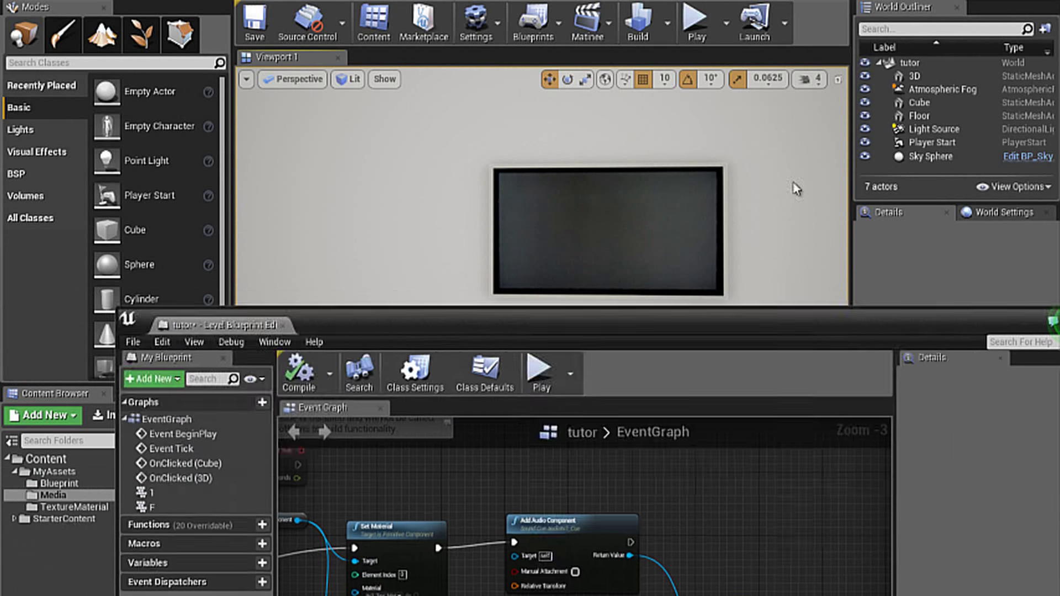
left_click_drag(723, 330, 712, 90)
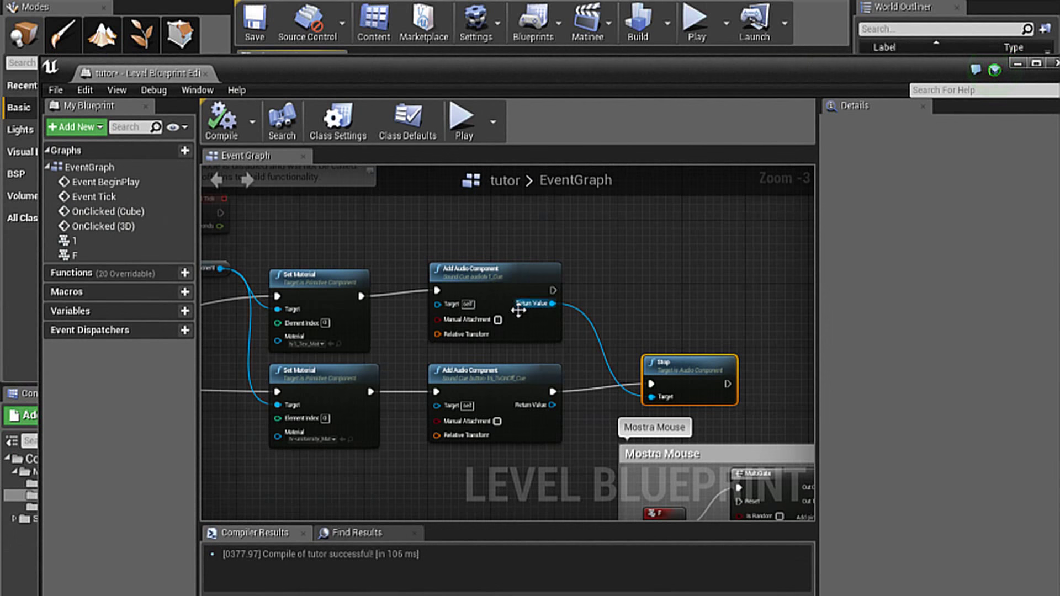
scroll(617, 349, "down", 2)
Step: Shift the Stop node slightly to the right in the Event Graph
left_click(741, 424)
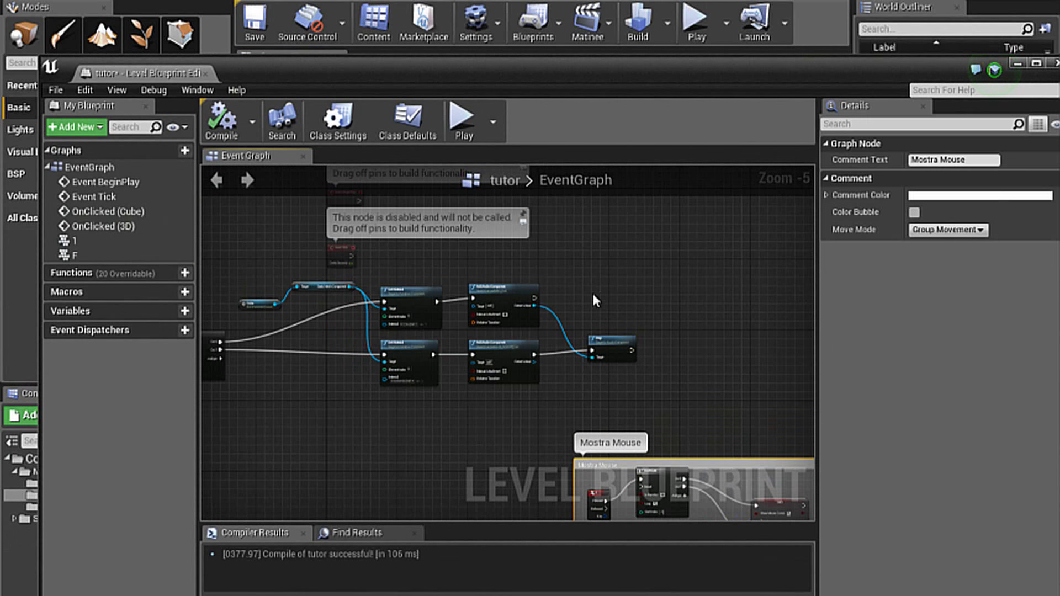
scroll(595, 371, "up", 3)
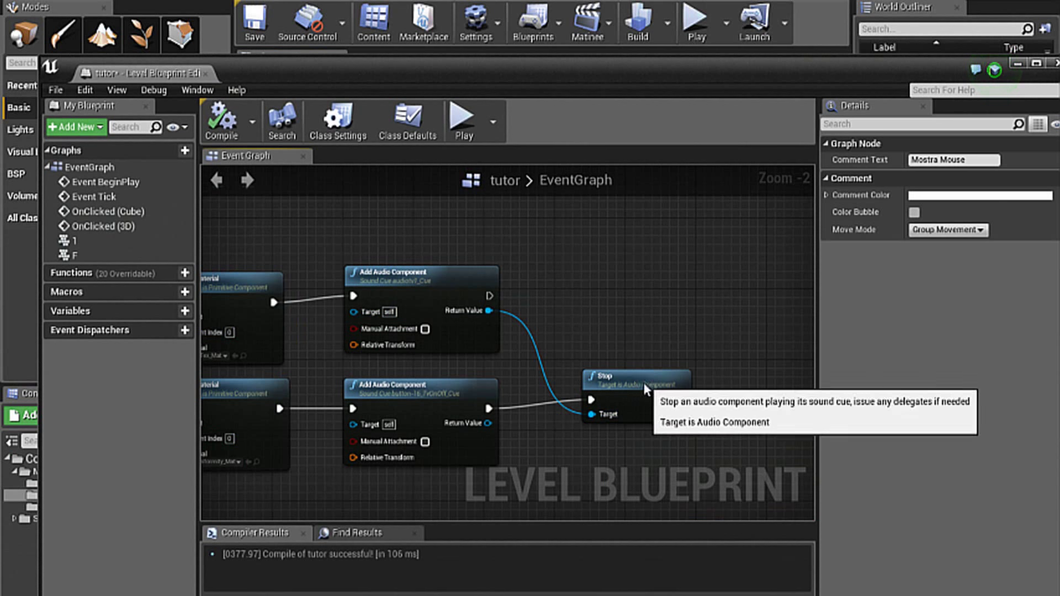
left_click_drag(590, 386, 625, 386)
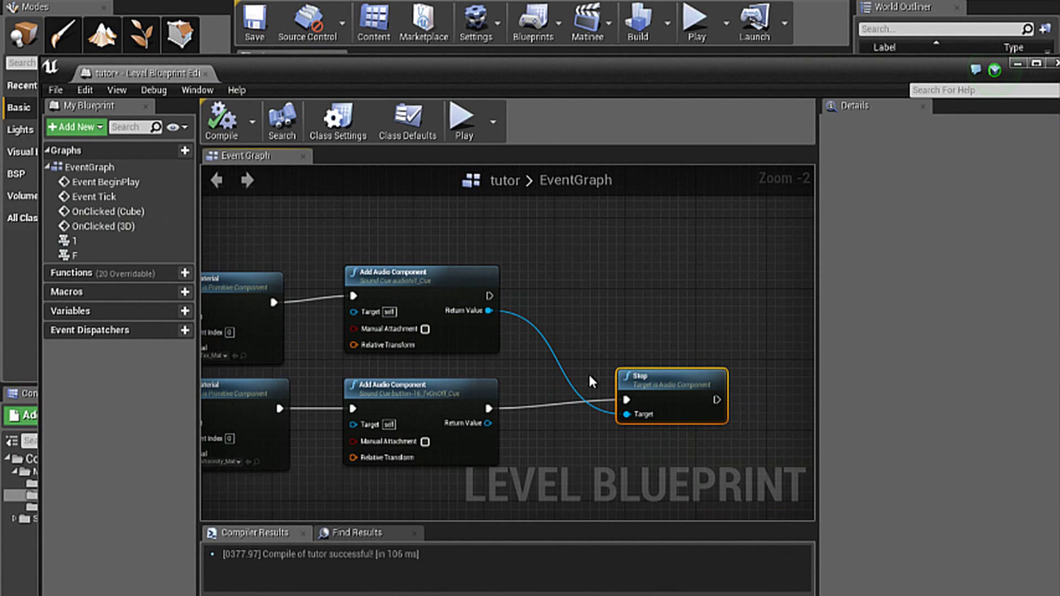
scroll(580, 334, "down", 2)
left_click_drag(608, 98, 552, 478)
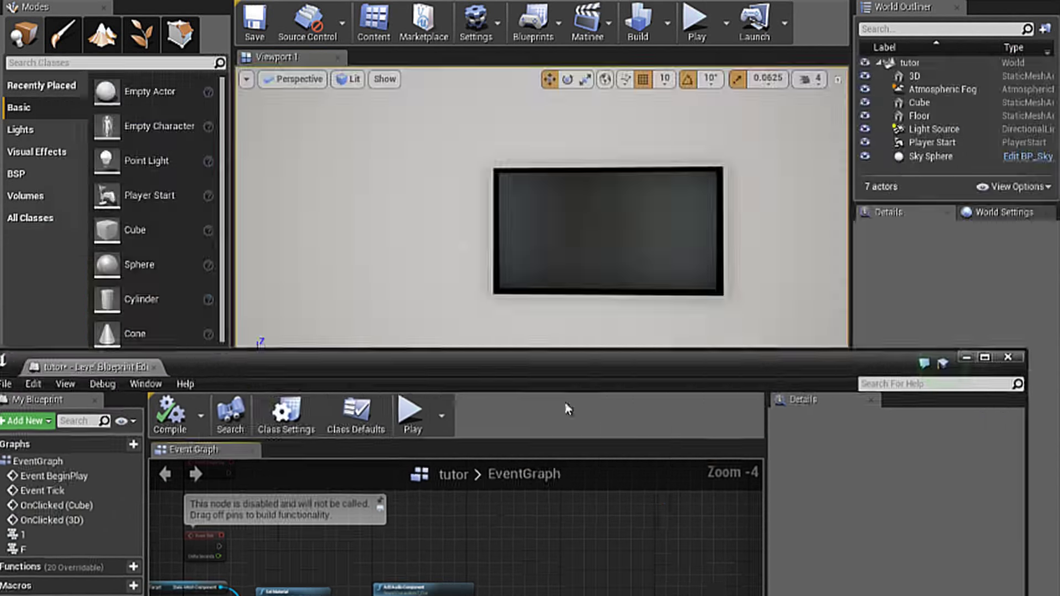
left_click(696, 21)
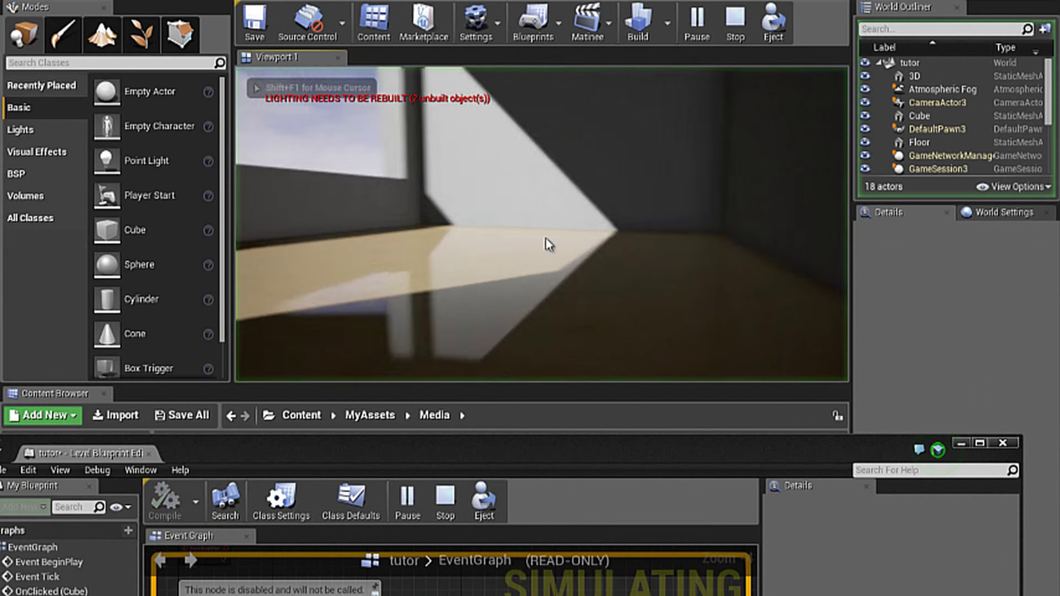
left_click(547, 243)
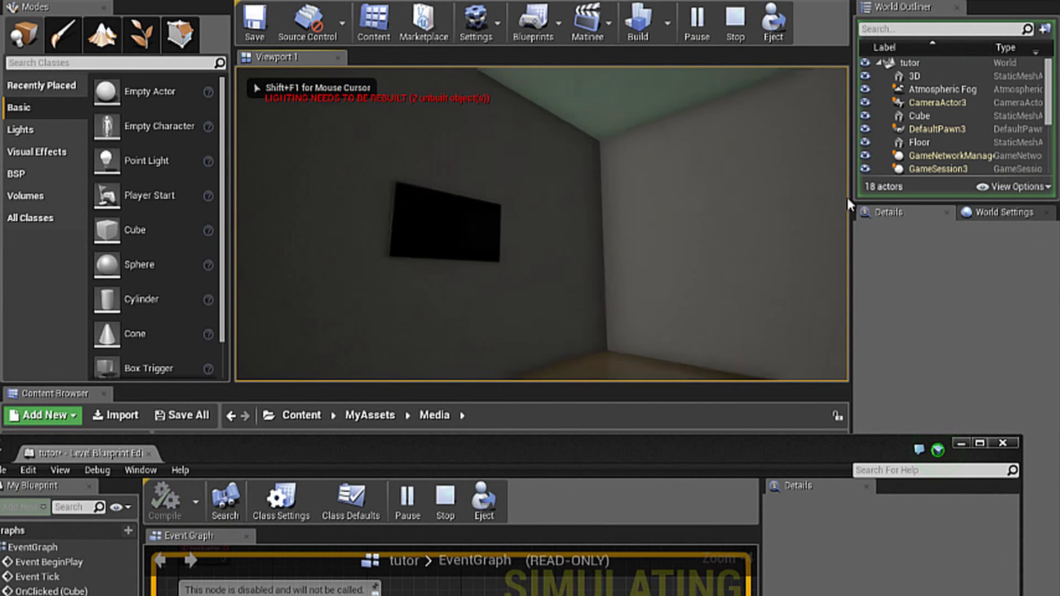
left_click(456, 277)
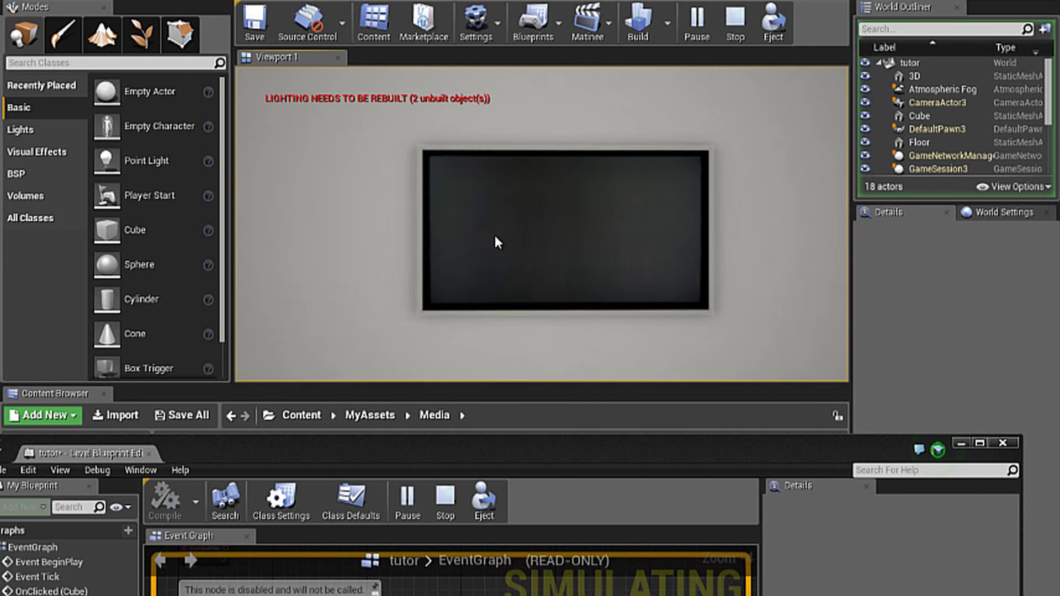
key("Escape")
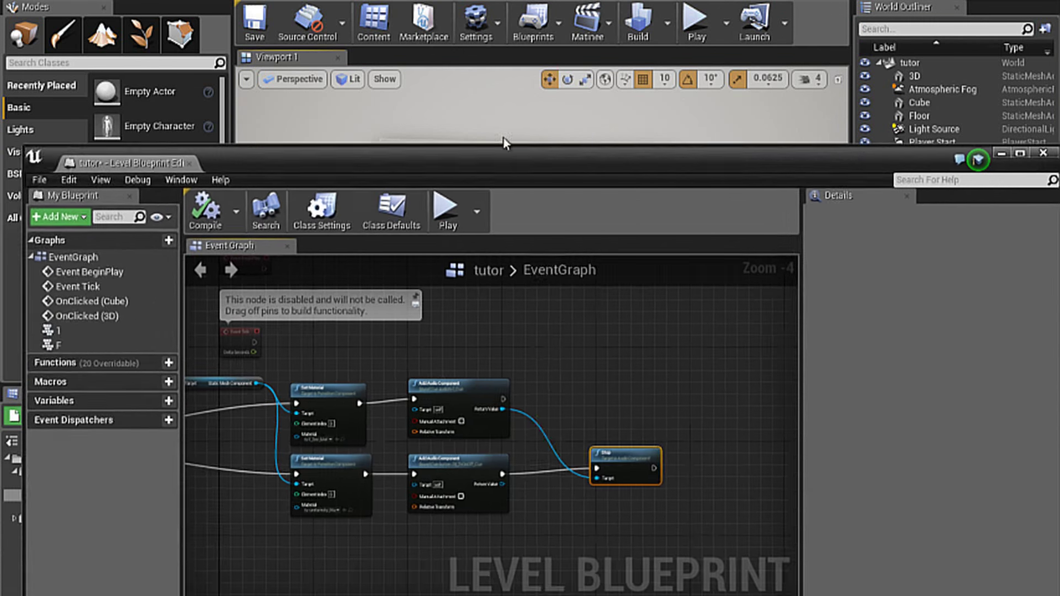
left_click_drag(470, 460, 524, 80)
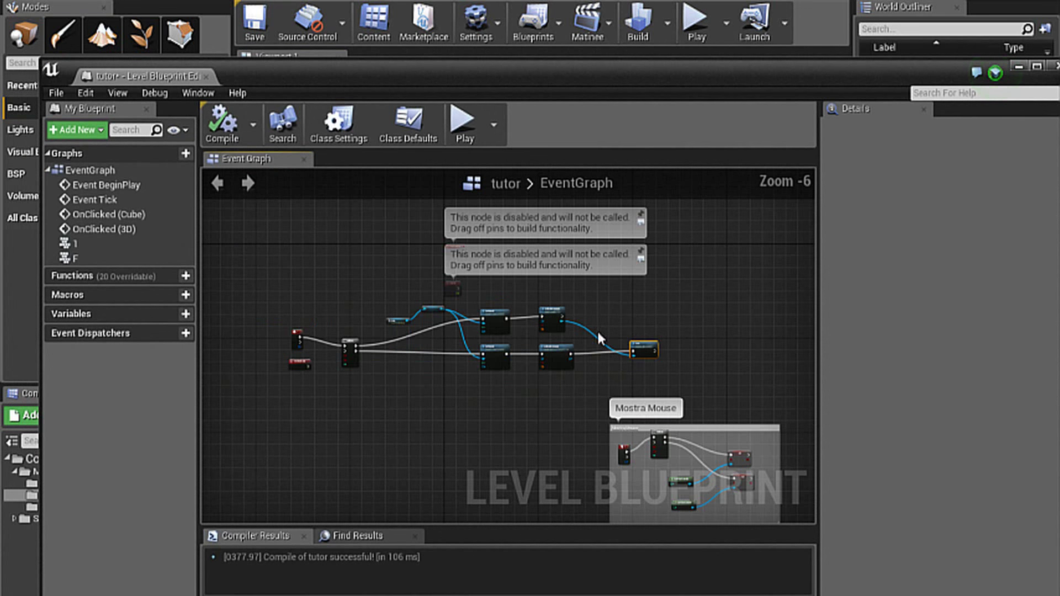
scroll(381, 319, "up", 1)
scroll(383, 321, "up", 1)
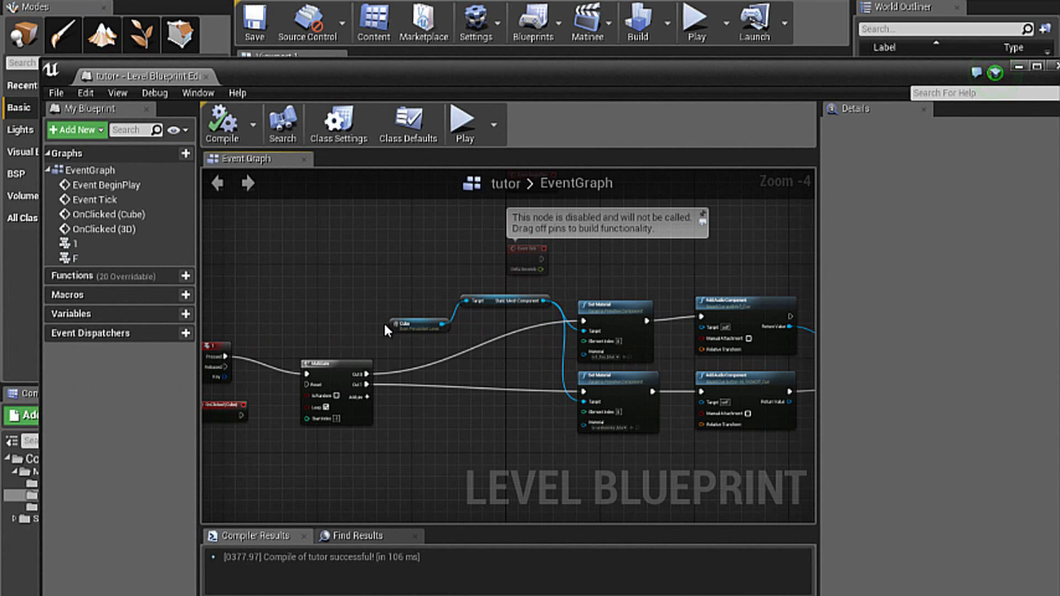
left_click_drag(578, 72, 497, 134)
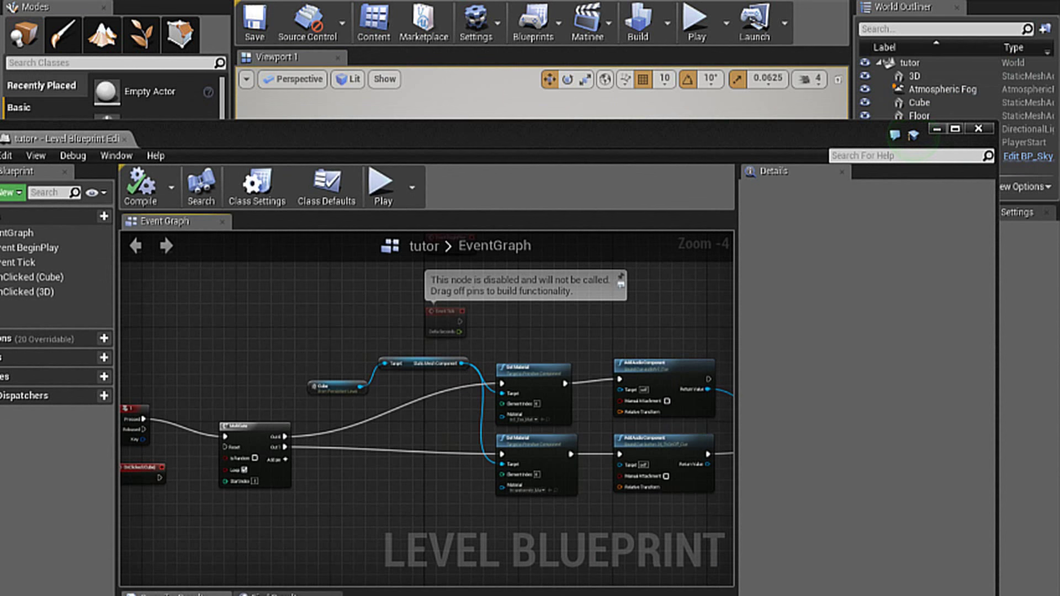
left_click(1028, 554)
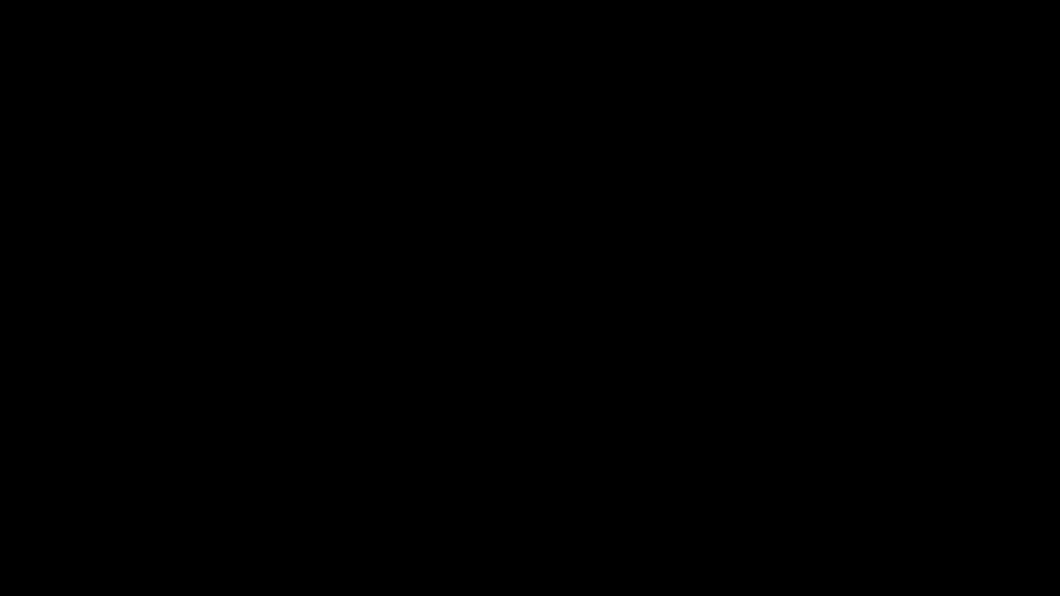